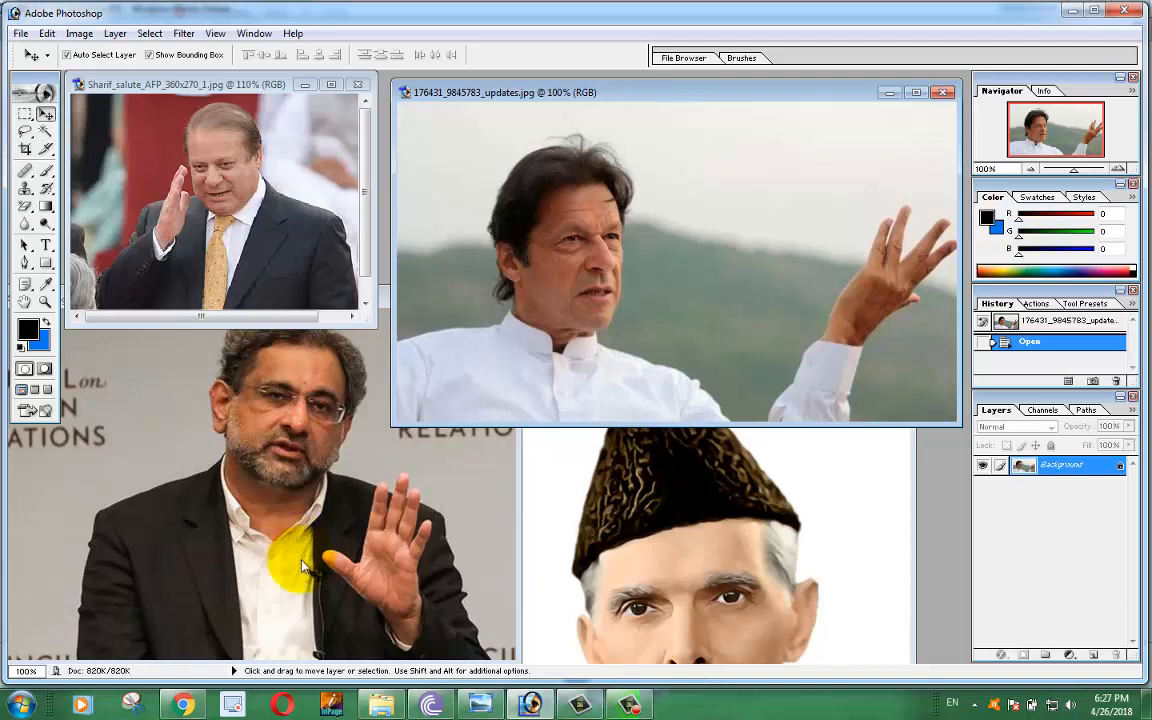
# - Switch to Chrome and look through the uploaded videos on the Amir Academy YouTube channel
pyautogui.click(184, 704)
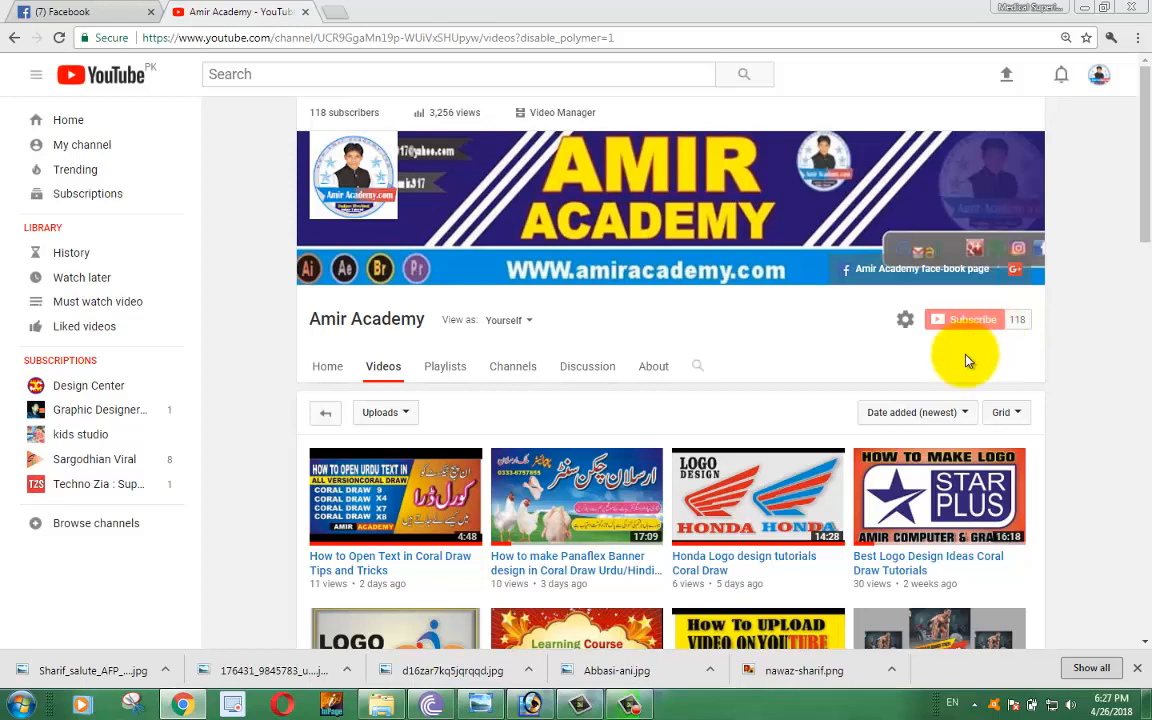
pyautogui.scroll(-2, 577, 497)
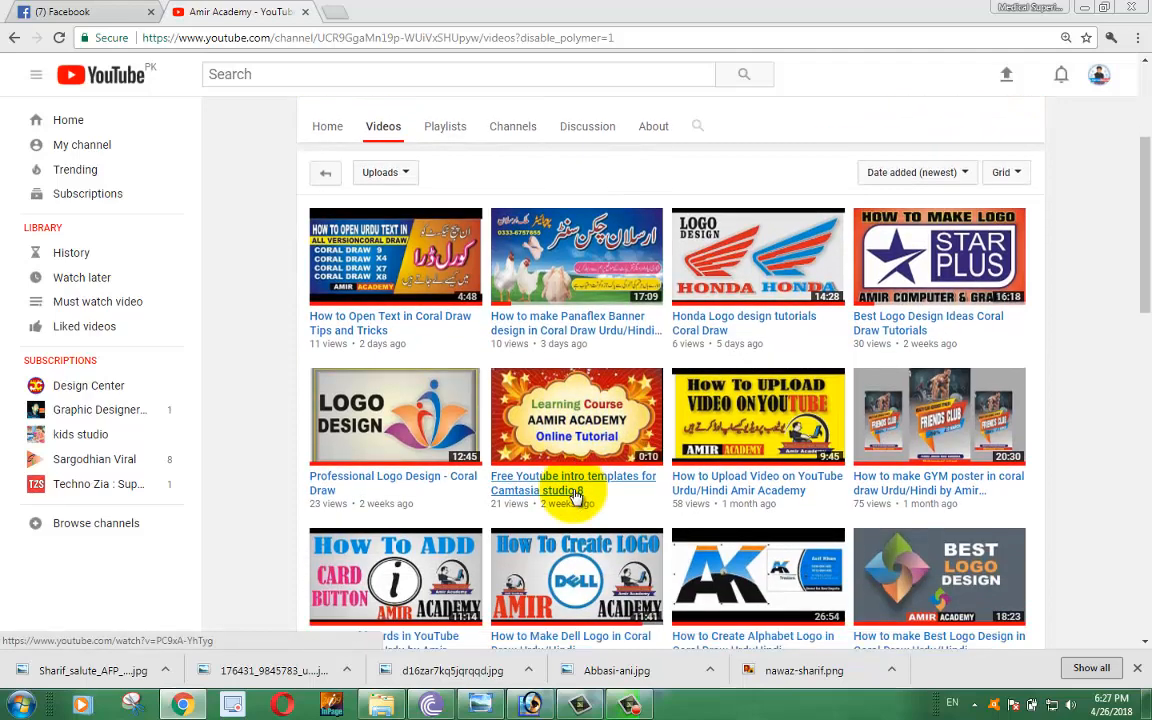
pyautogui.scroll(-3, 577, 497)
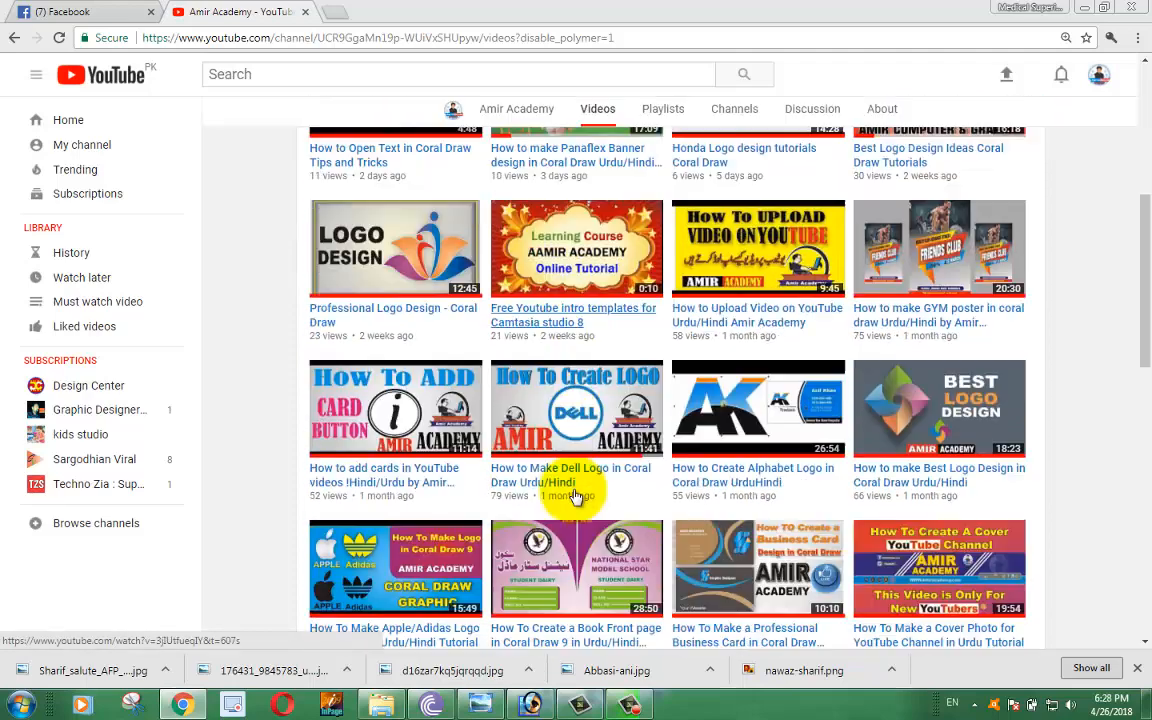
pyautogui.scroll(-2, 575, 497)
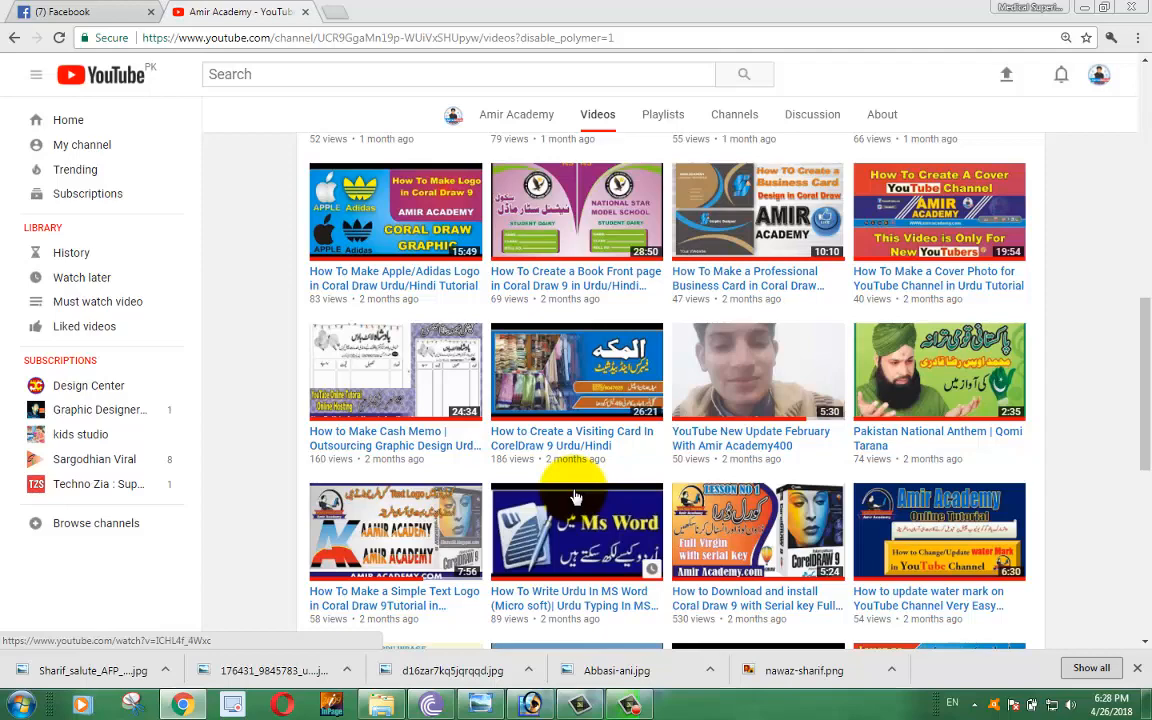
pyautogui.scroll(2, 577, 497)
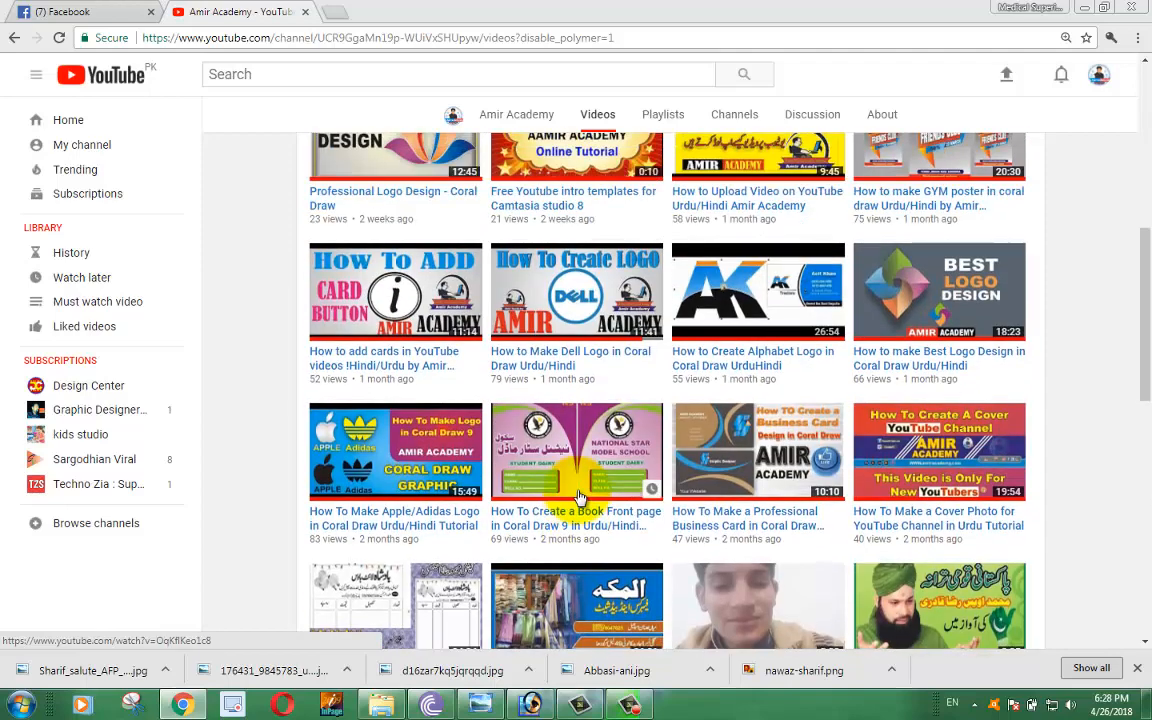
pyautogui.scroll(5, 580, 497)
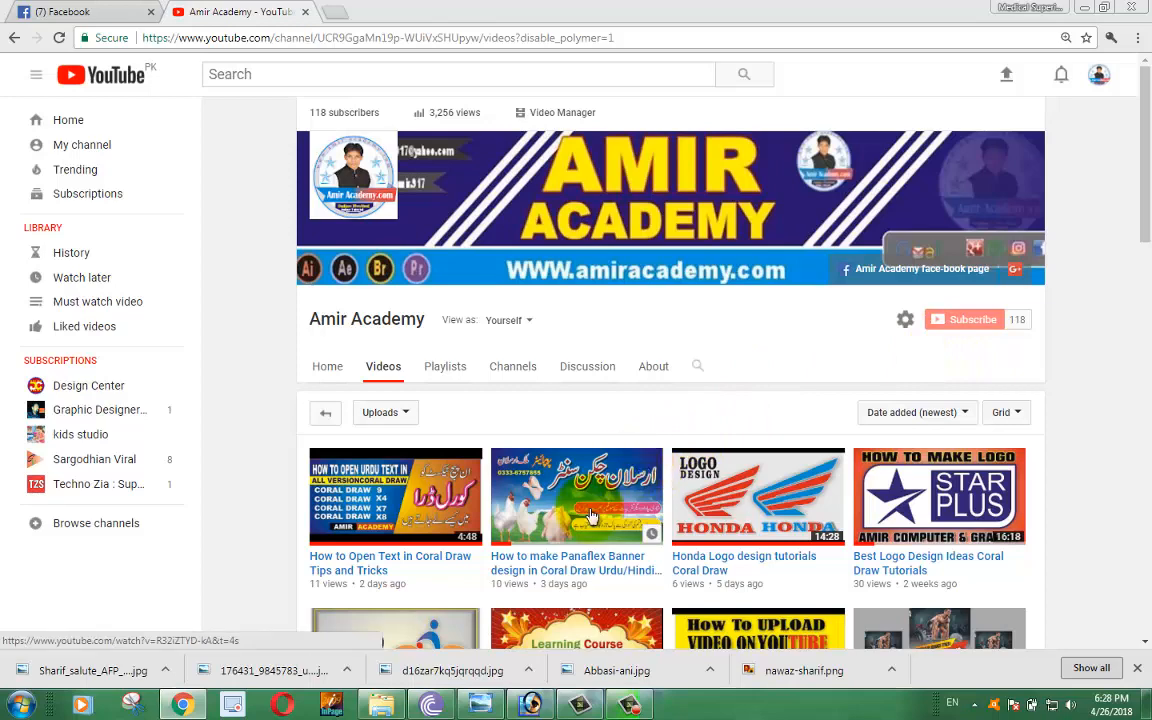
pyautogui.click(1137, 667)
pyautogui.scroll(-1, 510, 515)
pyautogui.scroll(-4, 510, 515)
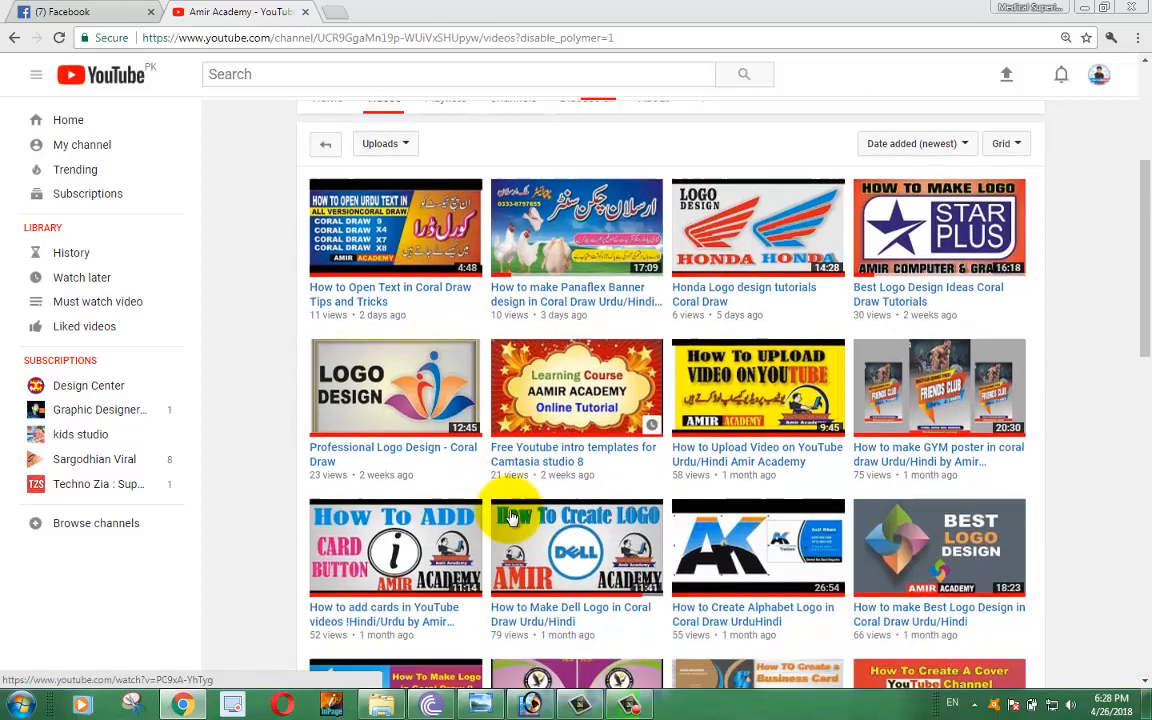
# - Switch back to Photoshop and bring the whole Muhammad-Ali-Jinnah.png image into view in front of the other images
pyautogui.click(529, 702)
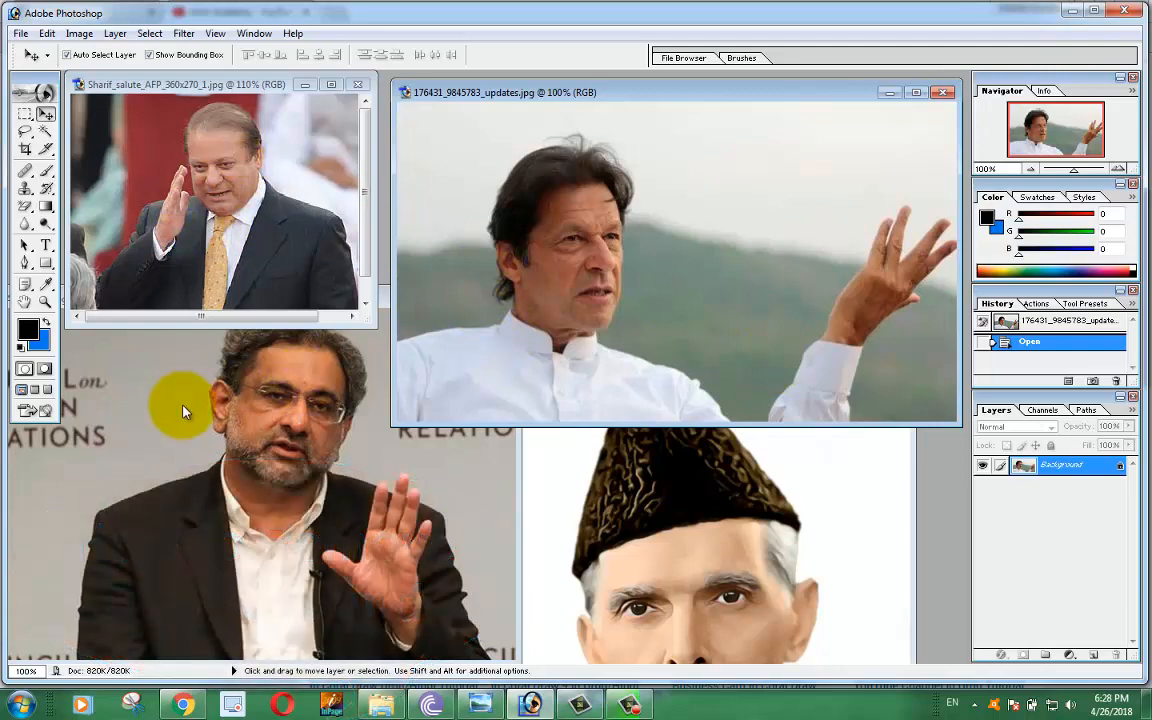
pyautogui.click(540, 450)
pyautogui.moveTo(751, 370); pyautogui.dragTo(605, 121)
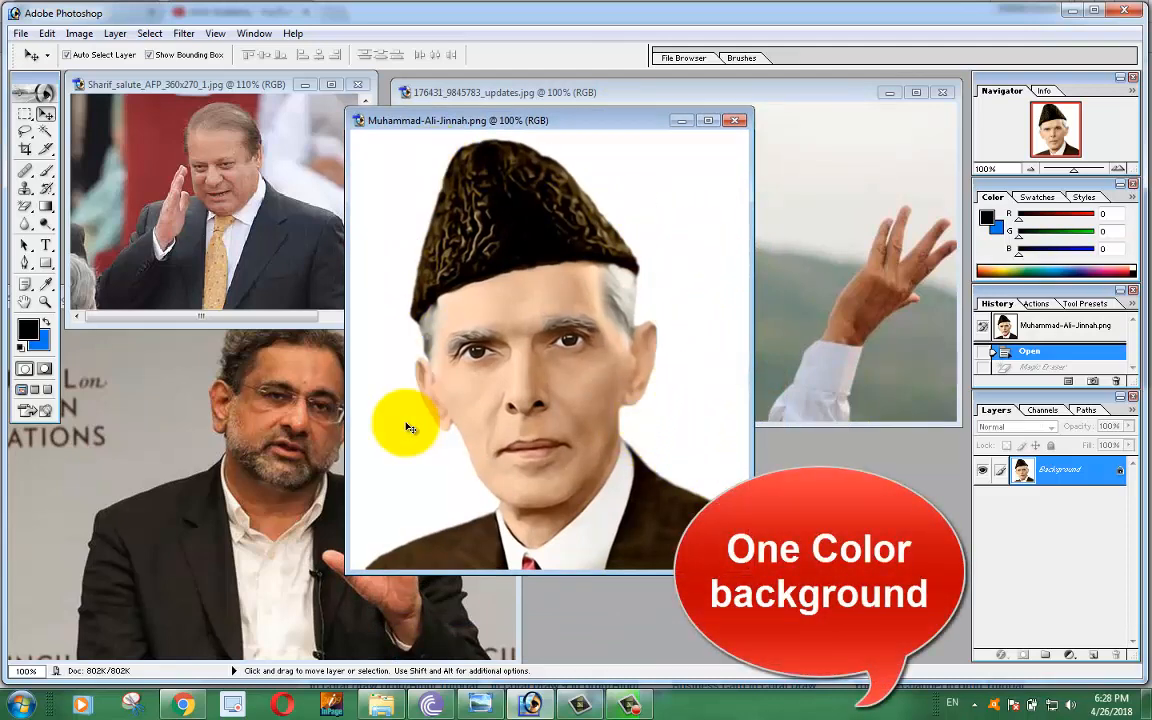
# - Select the white background around the portrait with the Magic Wand and clear it to the blue background colour
pyautogui.click(45, 131)
pyautogui.click(404, 233)
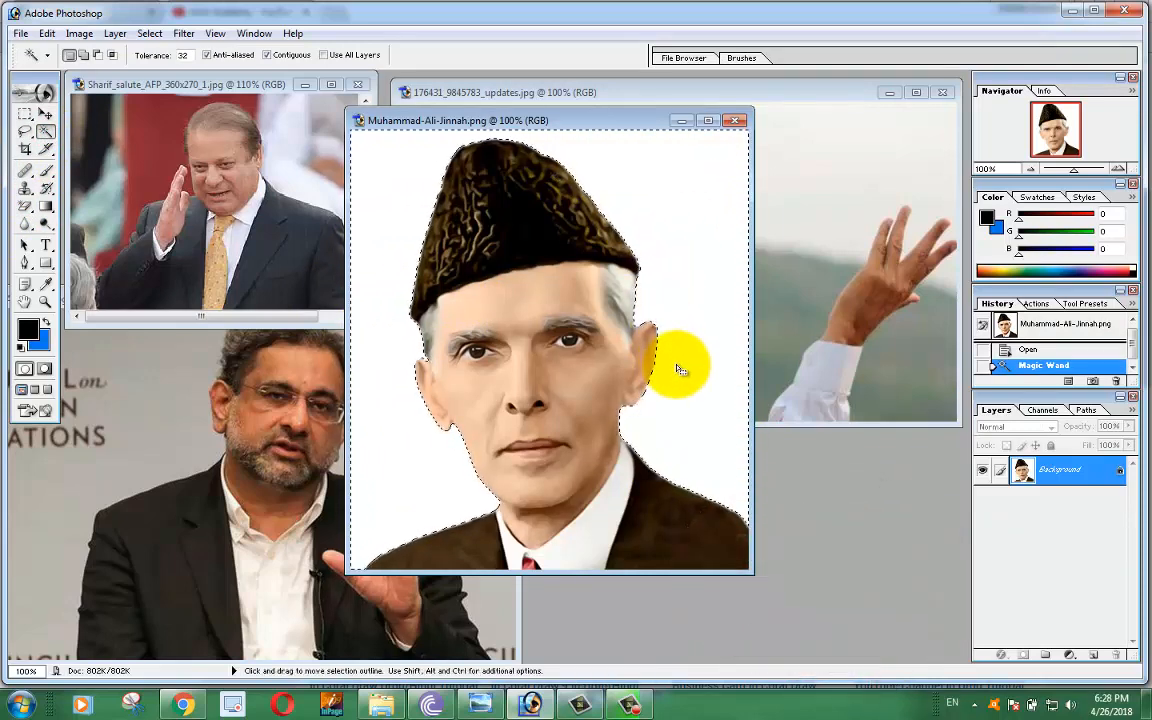
pyautogui.press('Delete')
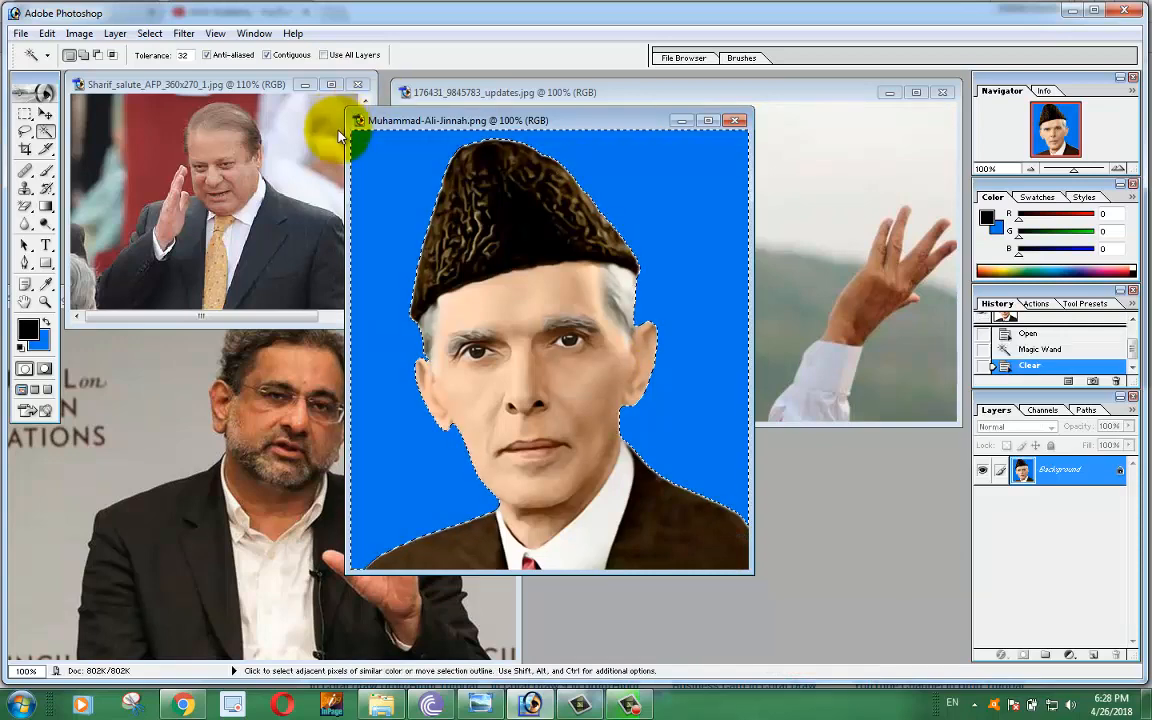
pyautogui.moveTo(563, 127); pyautogui.dragTo(629, 169)
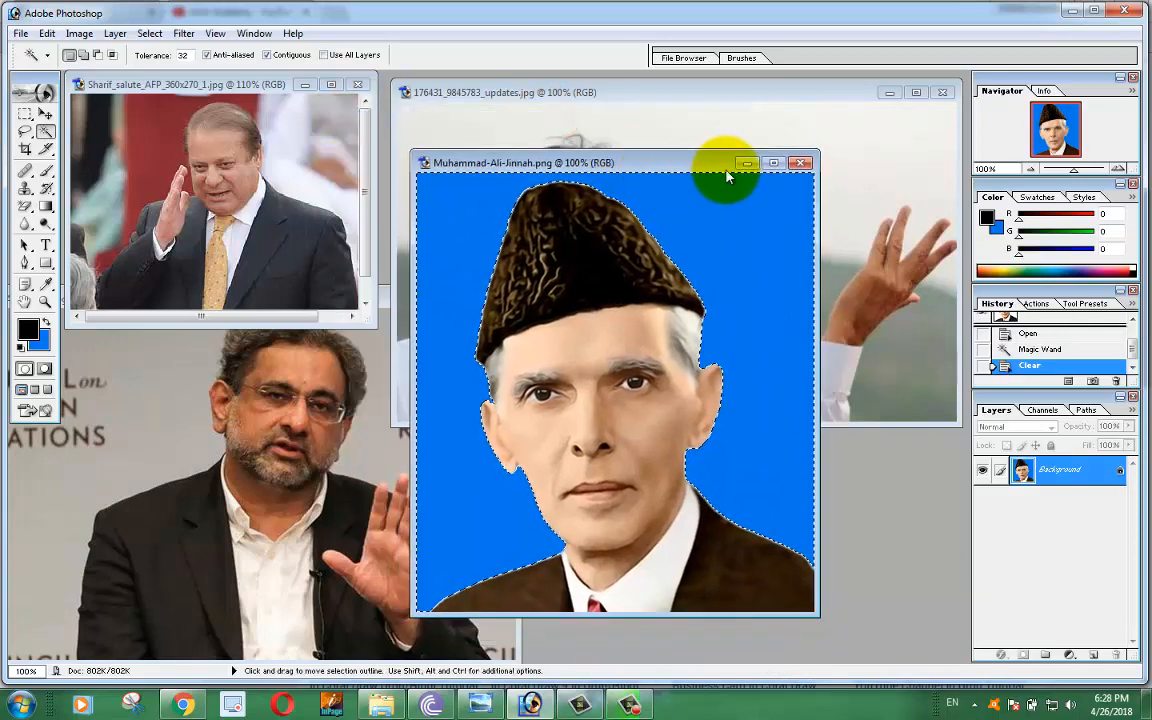
# - Undo the background clearing and deselect the area around the portrait
pyautogui.hotkey('ctrl', 'z')
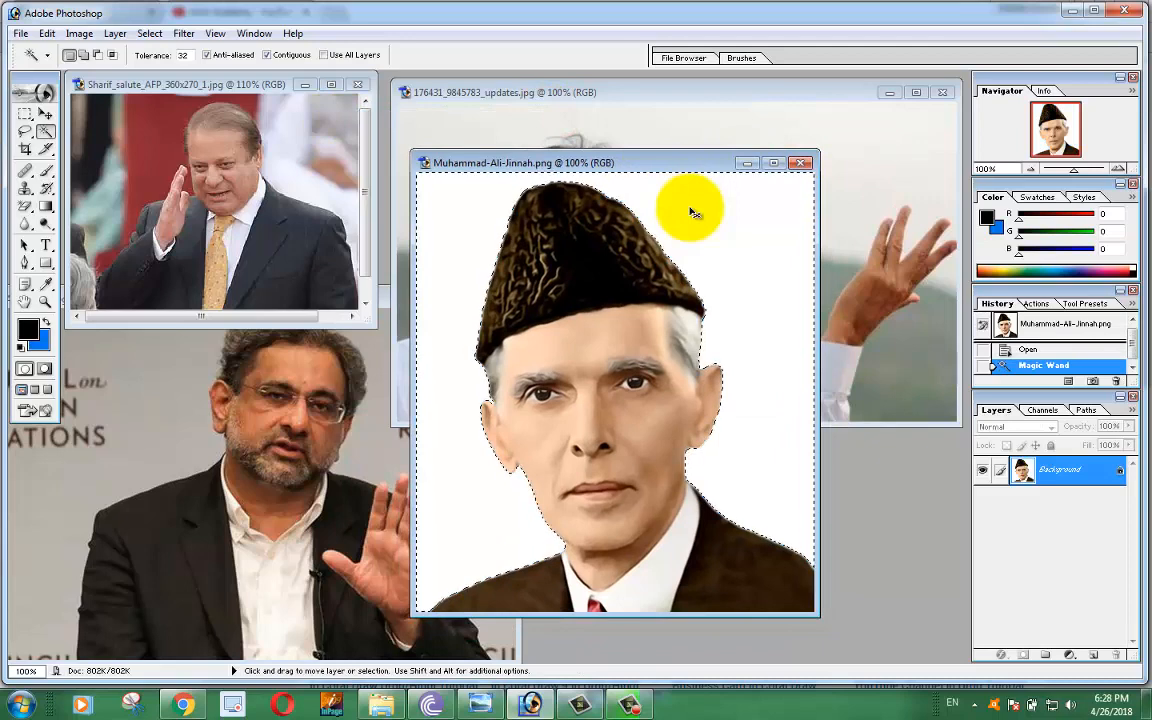
pyautogui.hotkey('ctrl', 'z')
pyautogui.hotkey('ctrl', 'z')
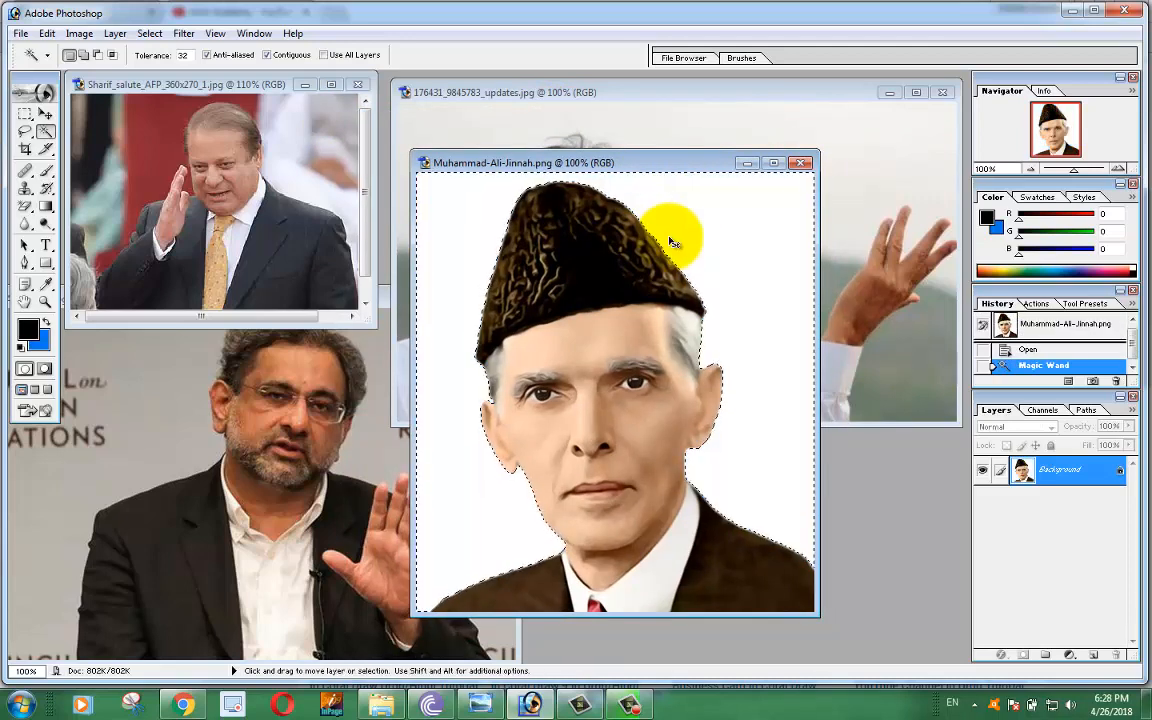
pyautogui.hotkey('ctrl', 'd')
pyautogui.click(670, 238)
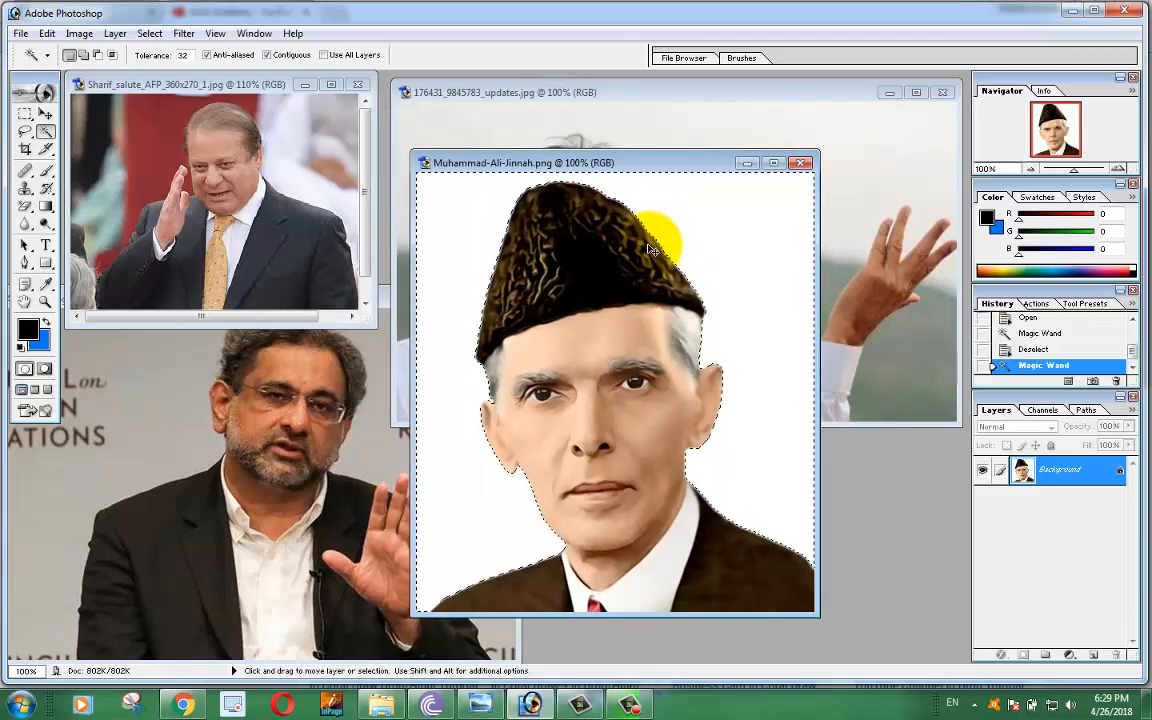
pyautogui.hotkey('ctrl', 'd')
pyautogui.click(45, 114)
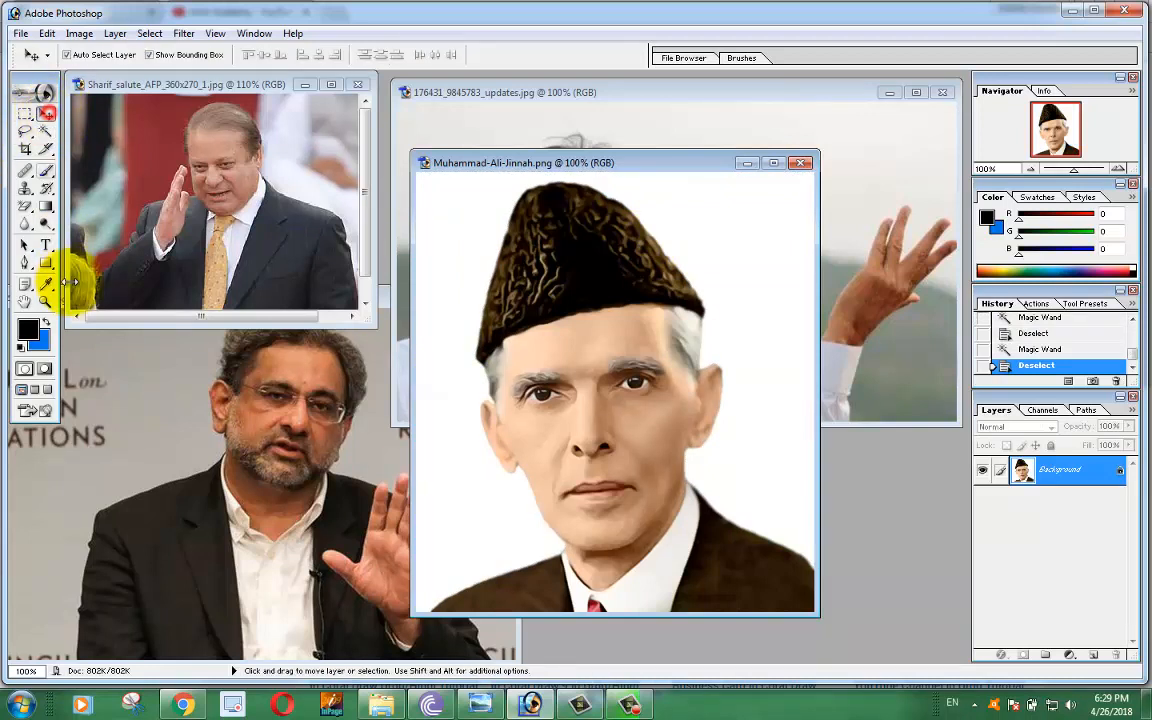
# - Erase the portrait's white background to transparency with the Magic Eraser Tool at tolerance 32
pyautogui.click(27, 207)
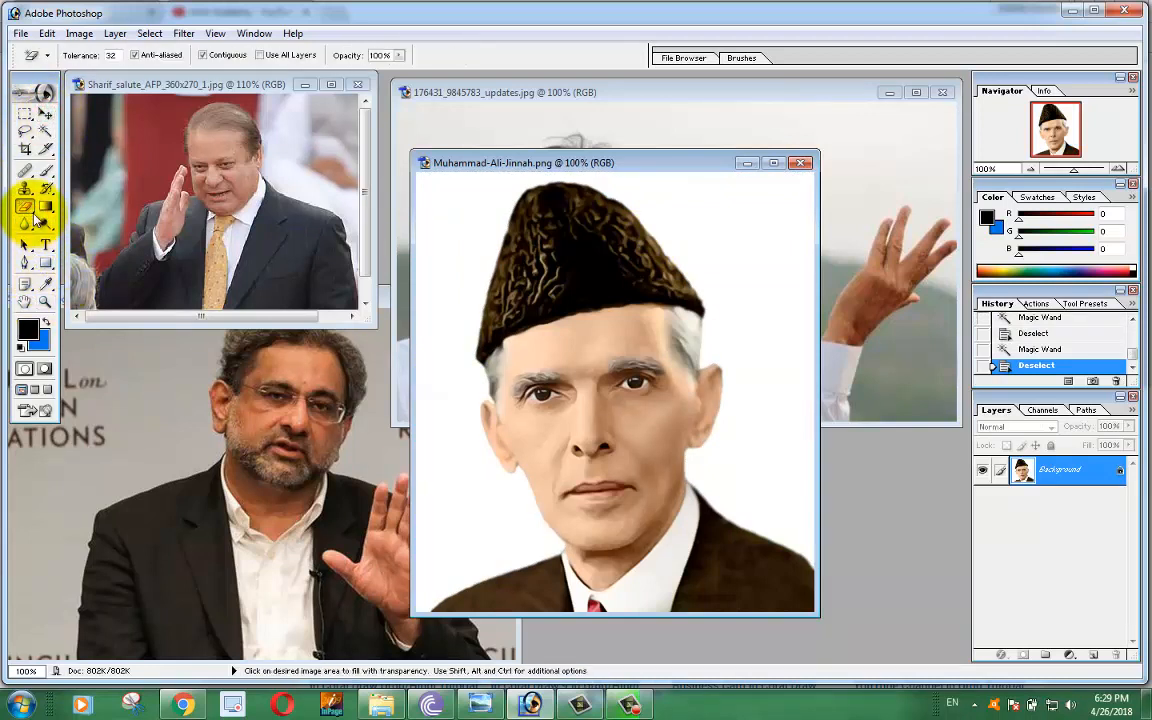
pyautogui.click(35, 212)
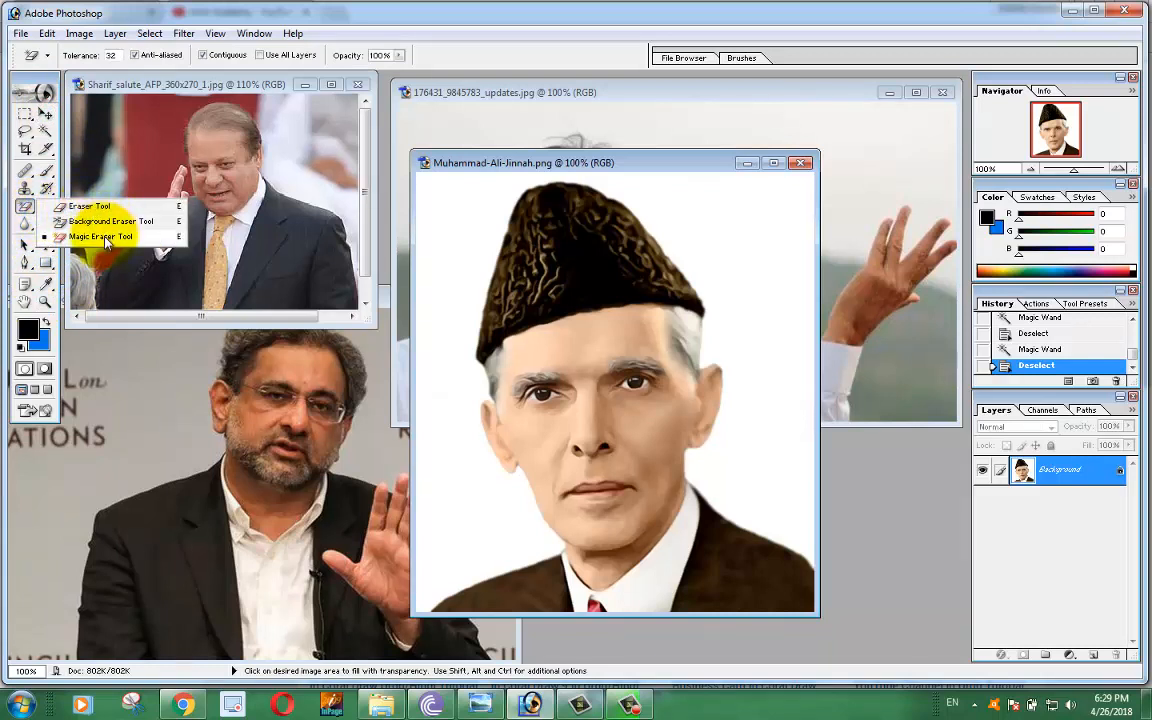
pyautogui.click(104, 237)
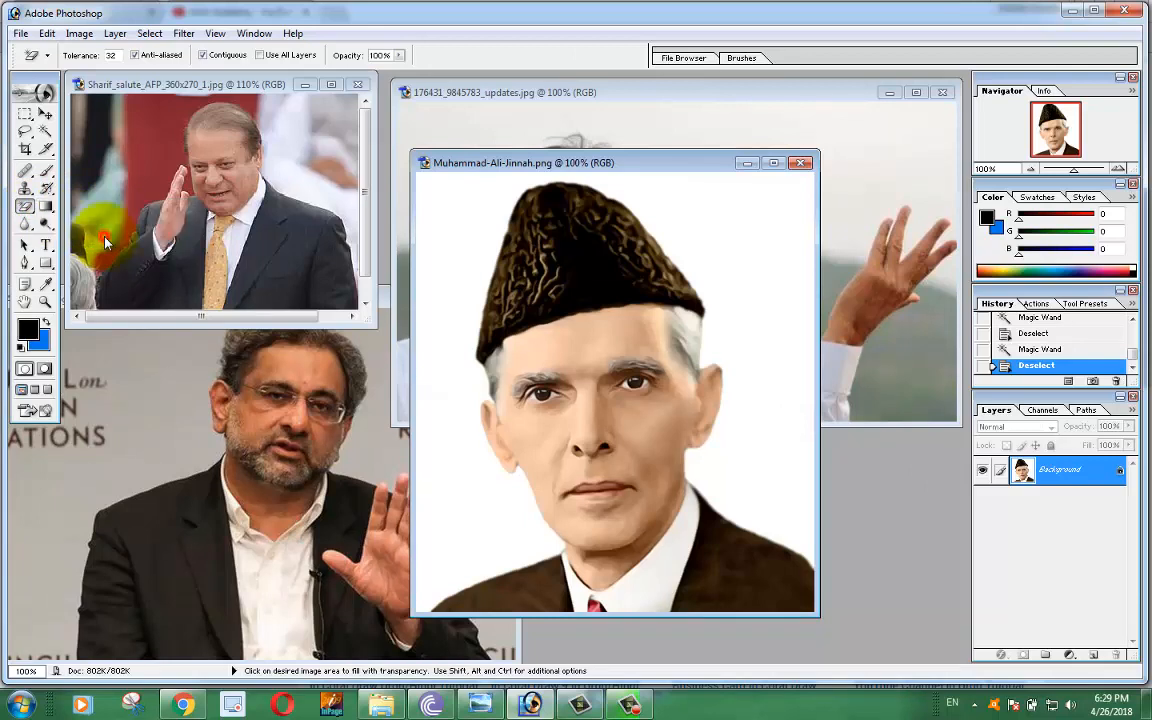
pyautogui.click(446, 245)
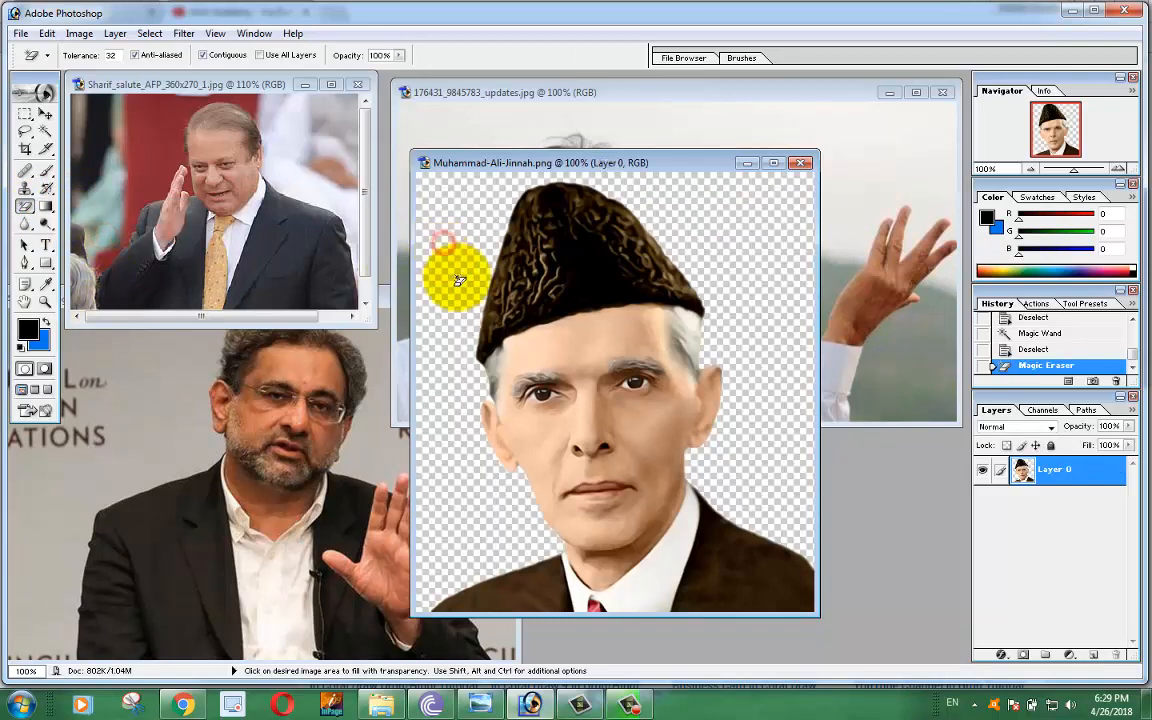
# - Activate the Move tool and arrange the Muhammad-Ali-Jinnah.png and Abbasi-ani.jpg images side by side
pyautogui.moveTo(673, 166); pyautogui.dragTo(754, 138)
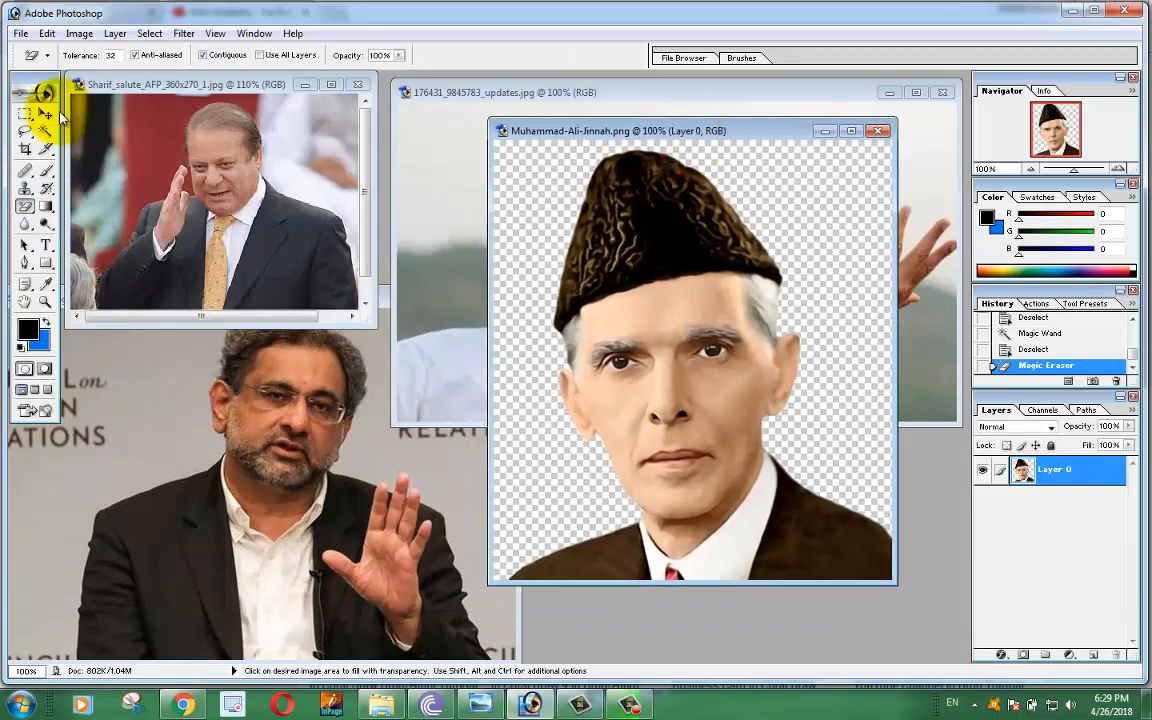
pyautogui.click(45, 114)
pyautogui.moveTo(677, 298)
pyautogui.mouseDown()
pyautogui.moveTo(527, 290)
pyautogui.moveTo(740, 329)
pyautogui.moveTo(681, 311)
pyautogui.moveTo(684, 288)
pyautogui.moveTo(668, 301)
pyautogui.mouseUp()
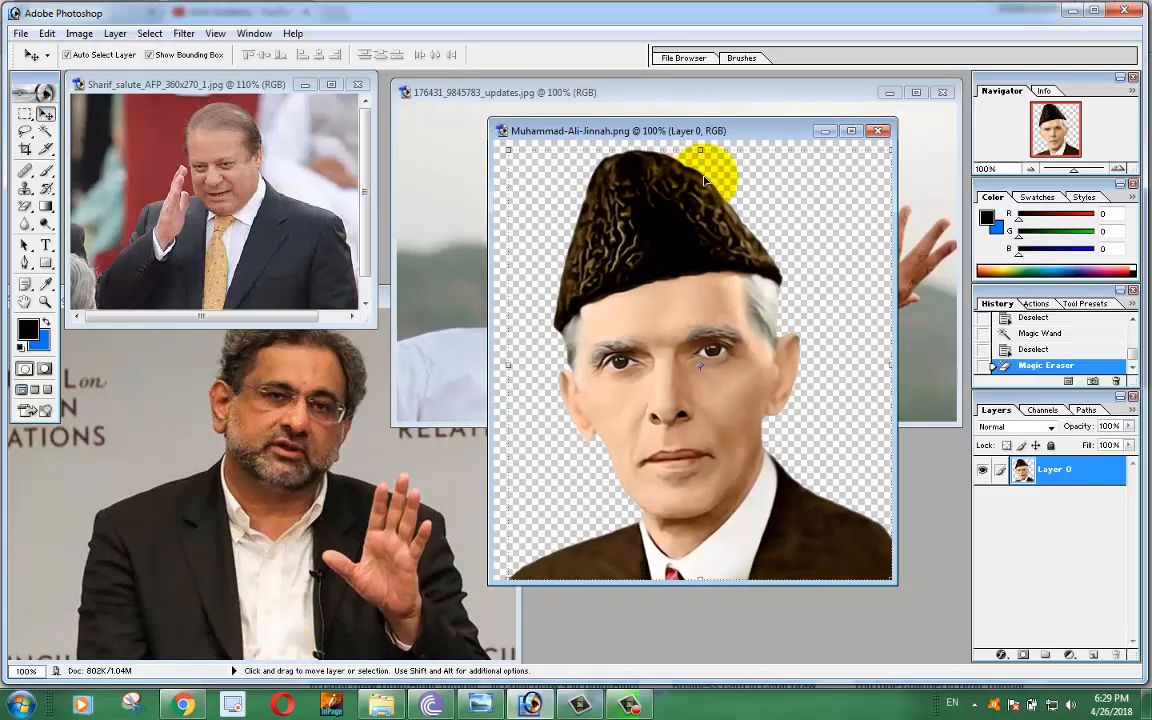
pyautogui.moveTo(764, 132); pyautogui.dragTo(816, 143)
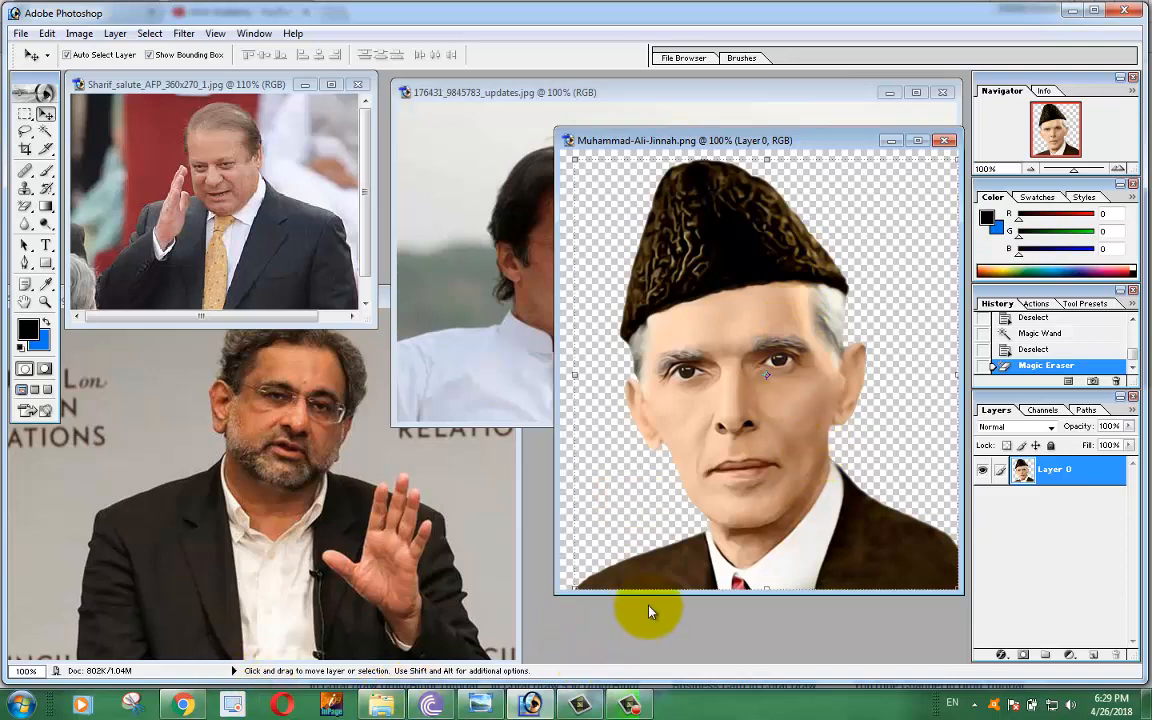
pyautogui.click(395, 460)
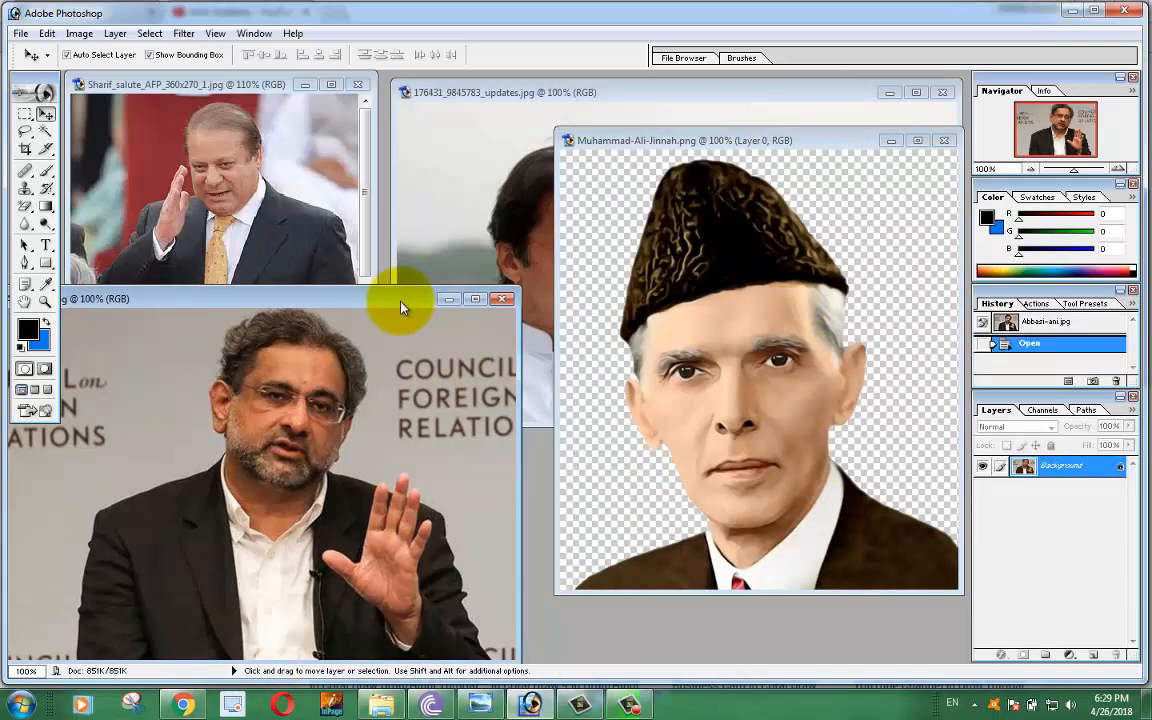
pyautogui.moveTo(399, 300); pyautogui.dragTo(441, 230)
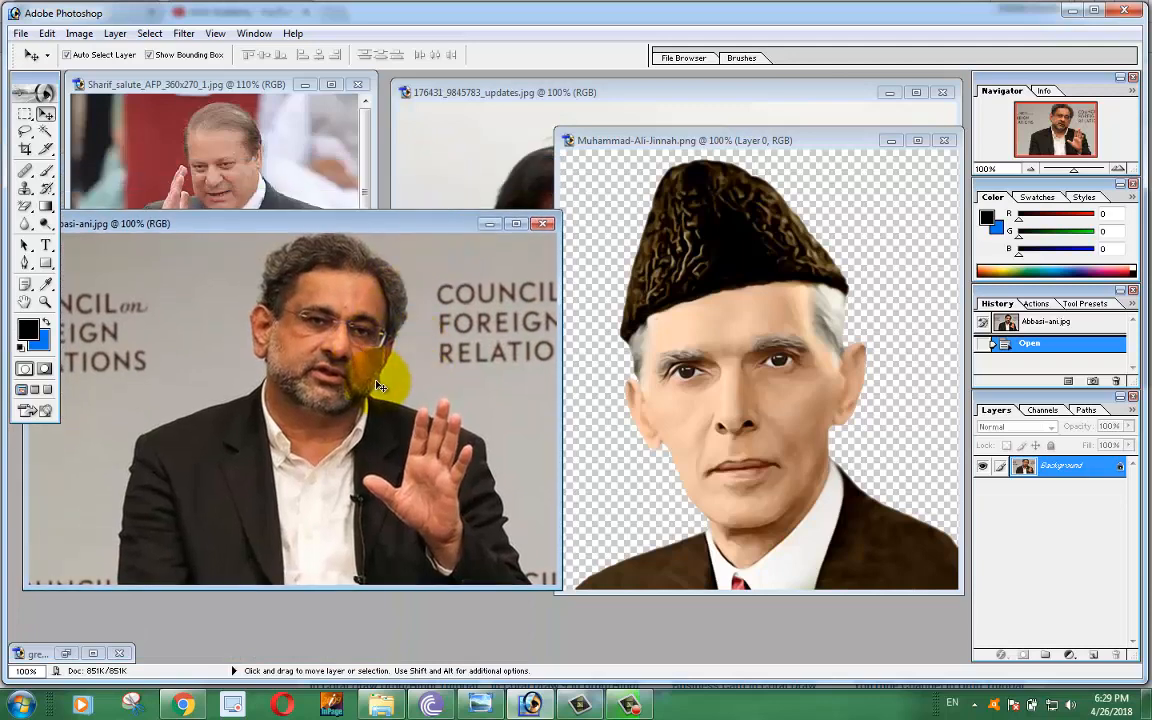
# - Restore the minimized green-leaves background image and copy the cut-out portrait into it as a new layer
pyautogui.click(70, 652)
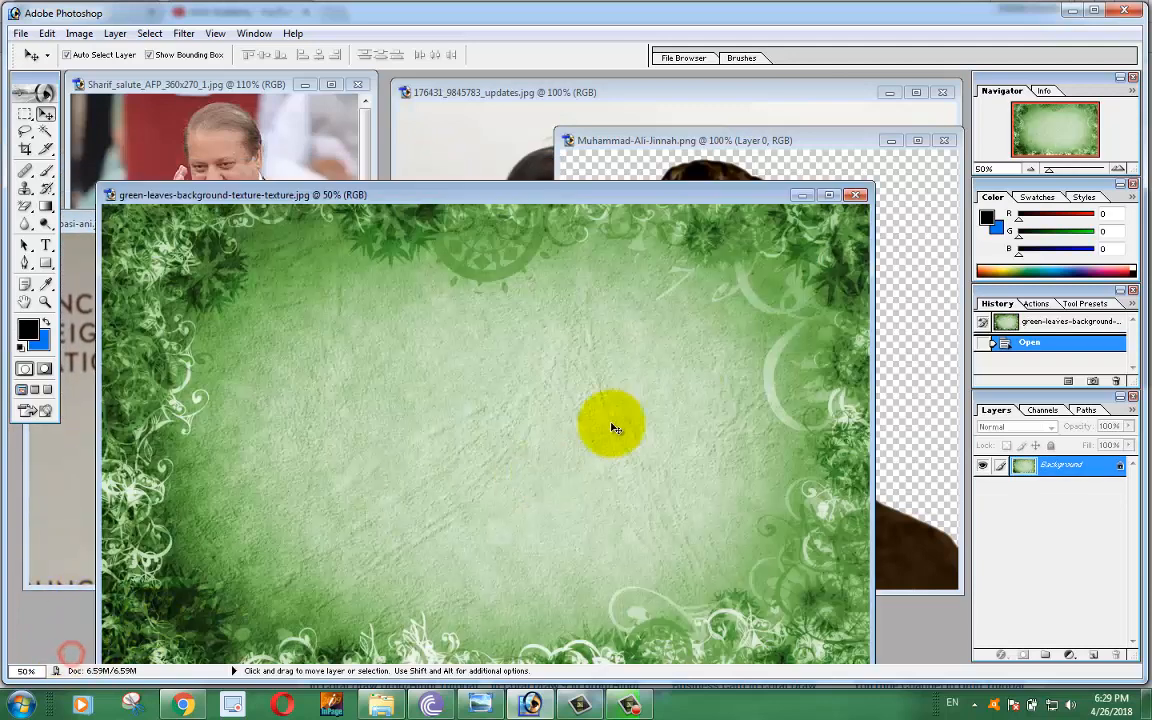
pyautogui.click(922, 202)
pyautogui.moveTo(797, 270); pyautogui.dragTo(399, 380)
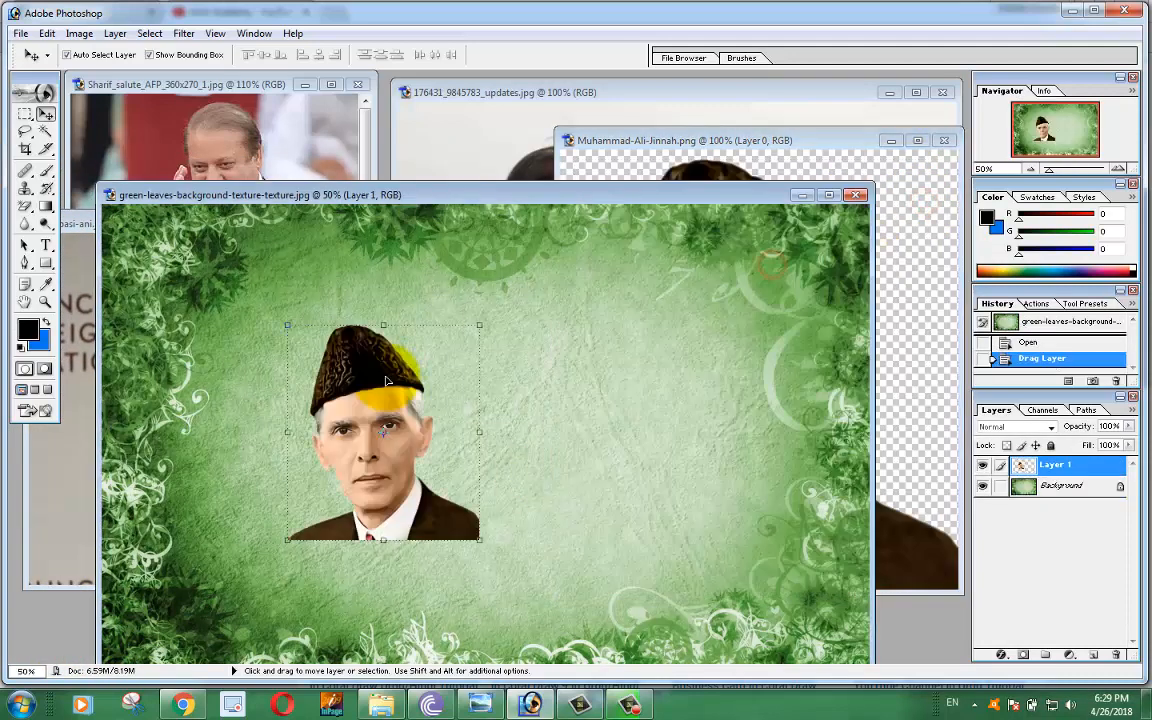
# - Enlarge the portrait layer to about 155% width and 136% height and place it in the green background's lower-right corner
pyautogui.moveTo(480, 545); pyautogui.dragTo(584, 622)
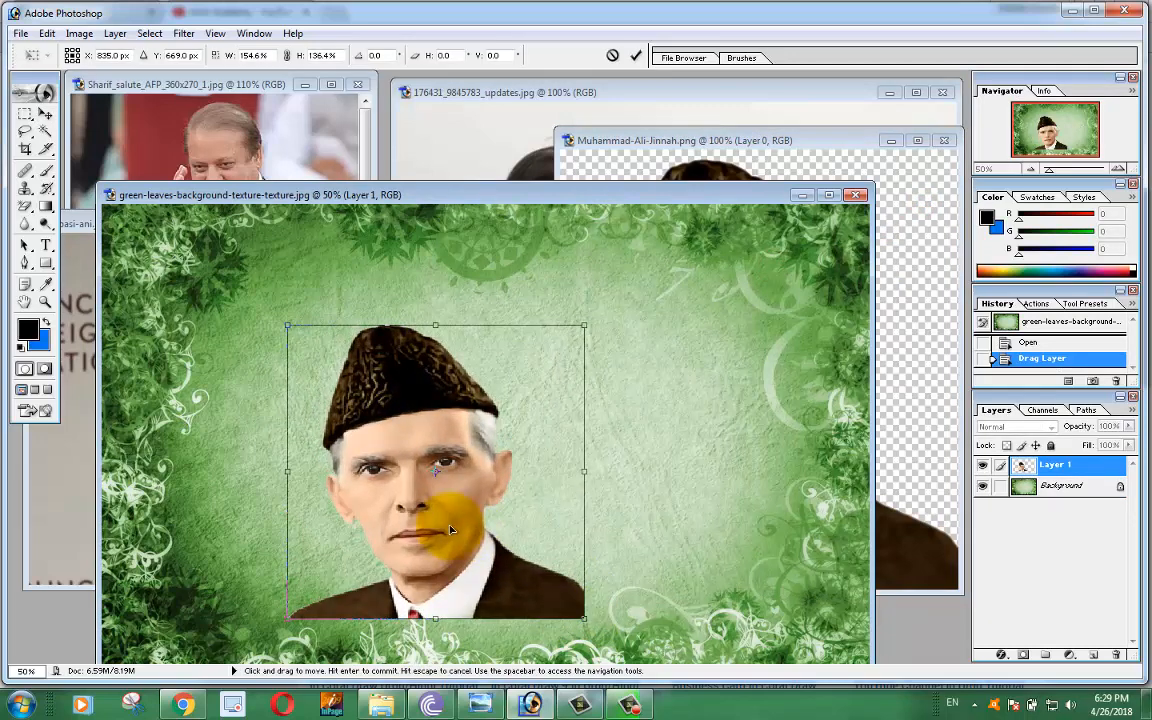
pyautogui.moveTo(450, 525)
pyautogui.mouseDown()
pyautogui.moveTo(784, 501)
pyautogui.moveTo(717, 561)
pyautogui.mouseUp()
pyautogui.doubleClick(678, 445)
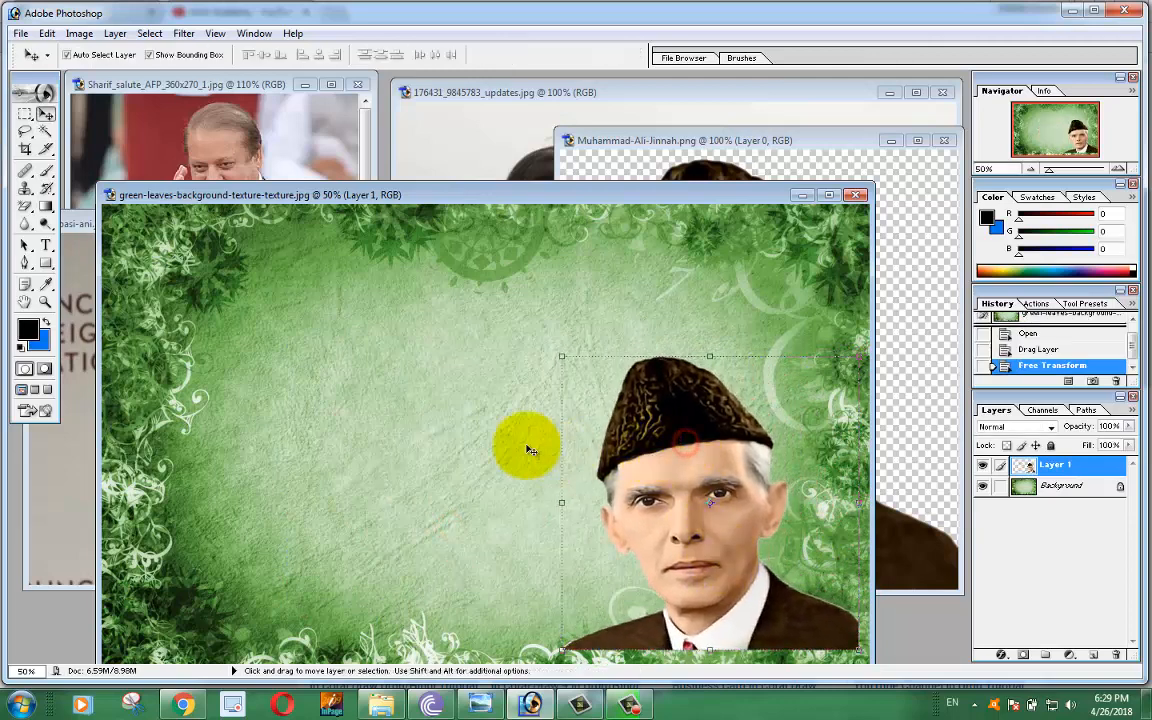
pyautogui.click(481, 432)
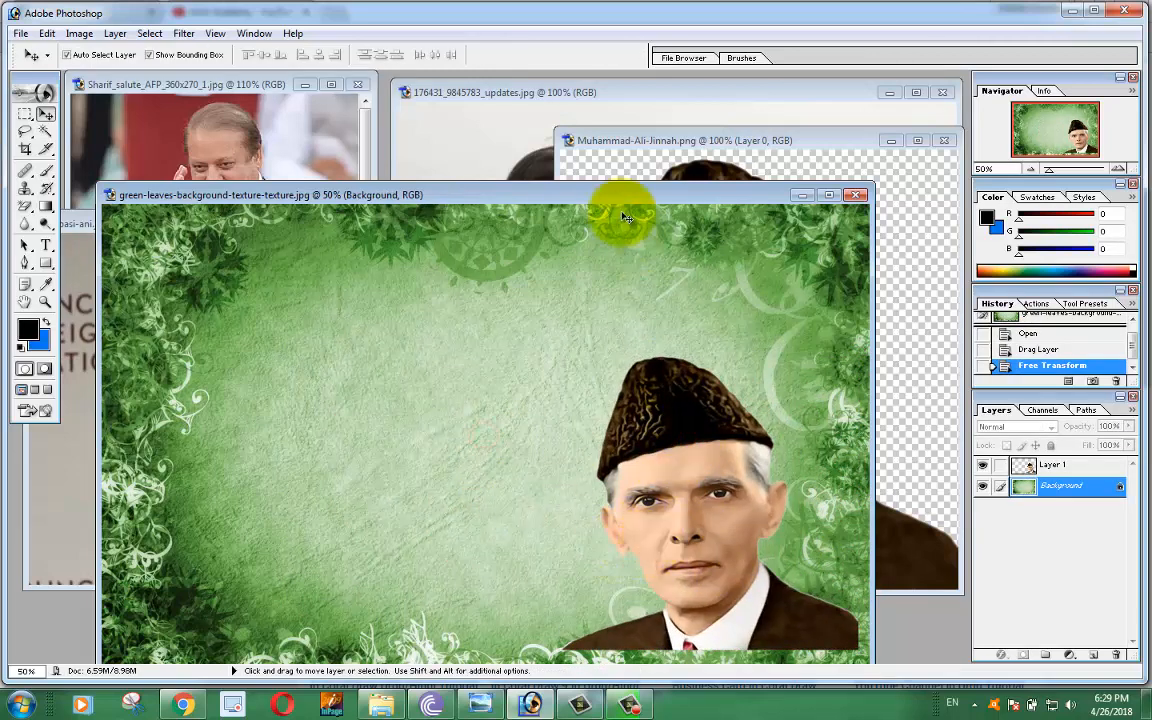
# - Minimize the Muhammad-Ali-Jinnah.png image and bring Abbasi-ani.jpg to the front over the green composition
pyautogui.moveTo(617, 200); pyautogui.dragTo(698, 206)
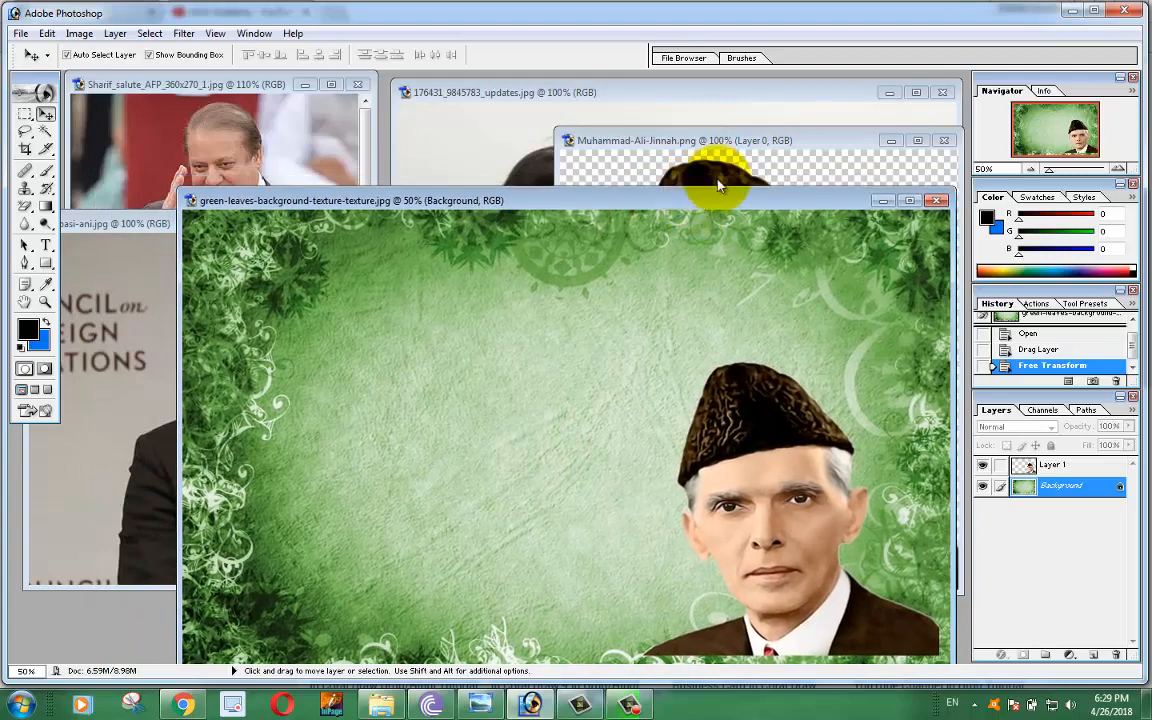
pyautogui.click(797, 141)
pyautogui.click(889, 140)
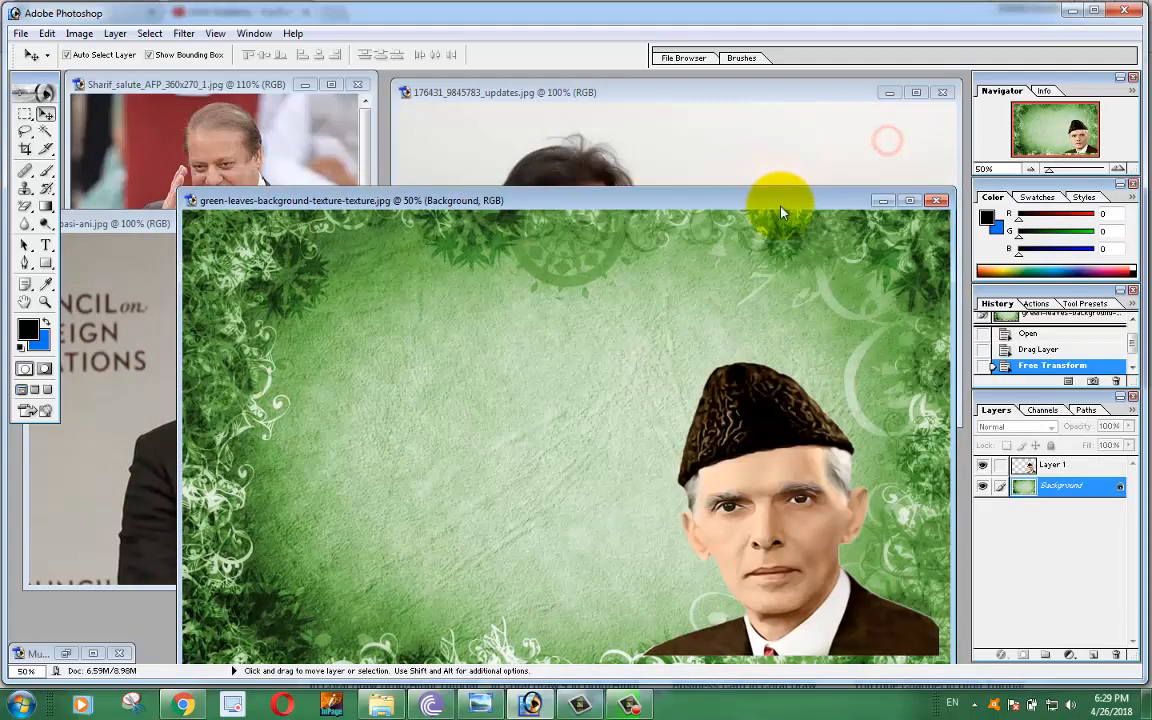
pyautogui.moveTo(777, 200)
pyautogui.mouseDown()
pyautogui.moveTo(579, 190)
pyautogui.moveTo(718, 157)
pyautogui.moveTo(779, 211)
pyautogui.mouseUp()
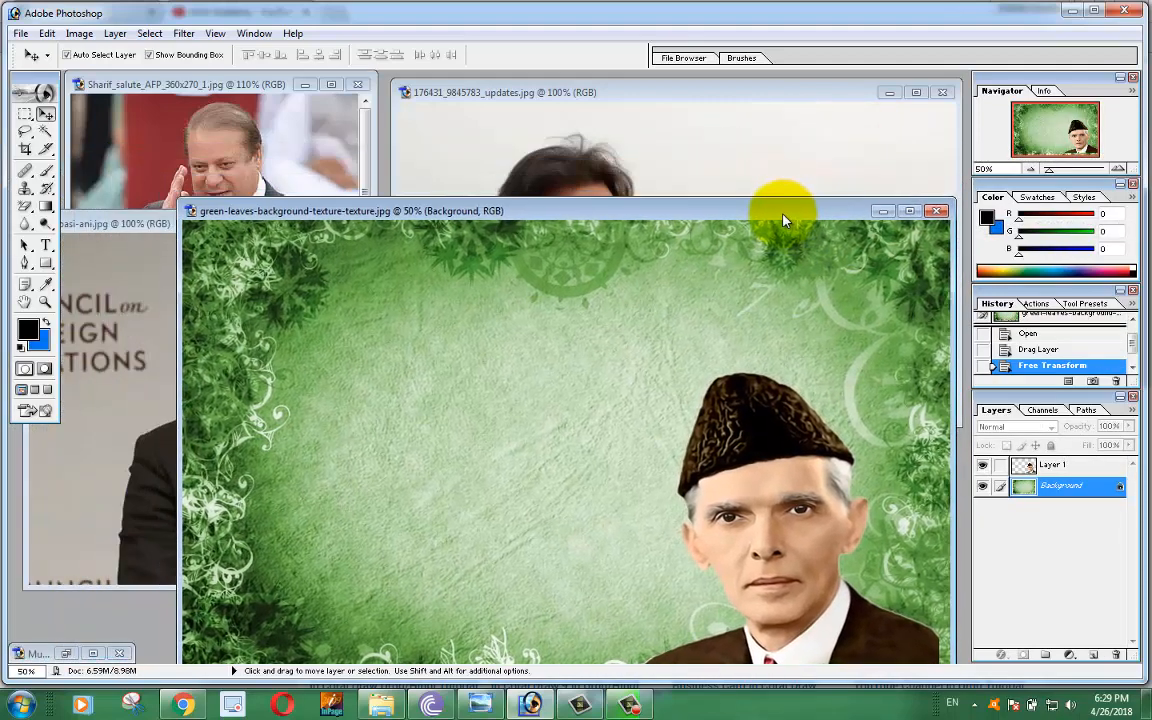
pyautogui.click(132, 246)
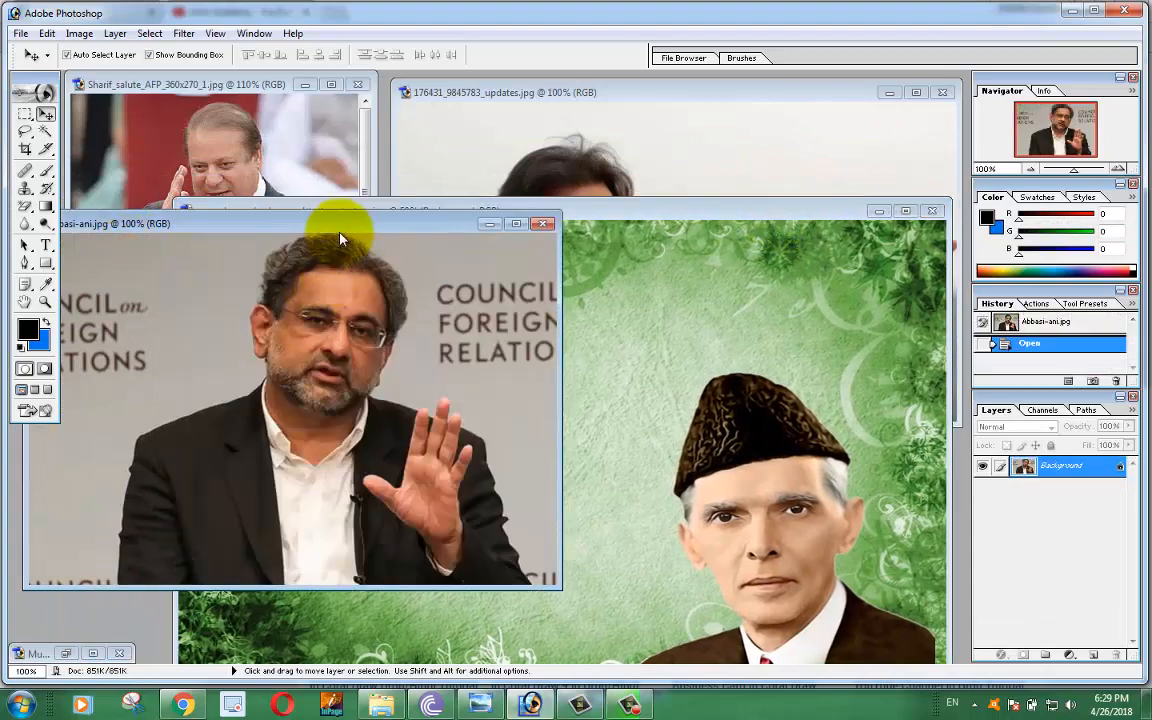
pyautogui.moveTo(342, 224); pyautogui.dragTo(565, 172)
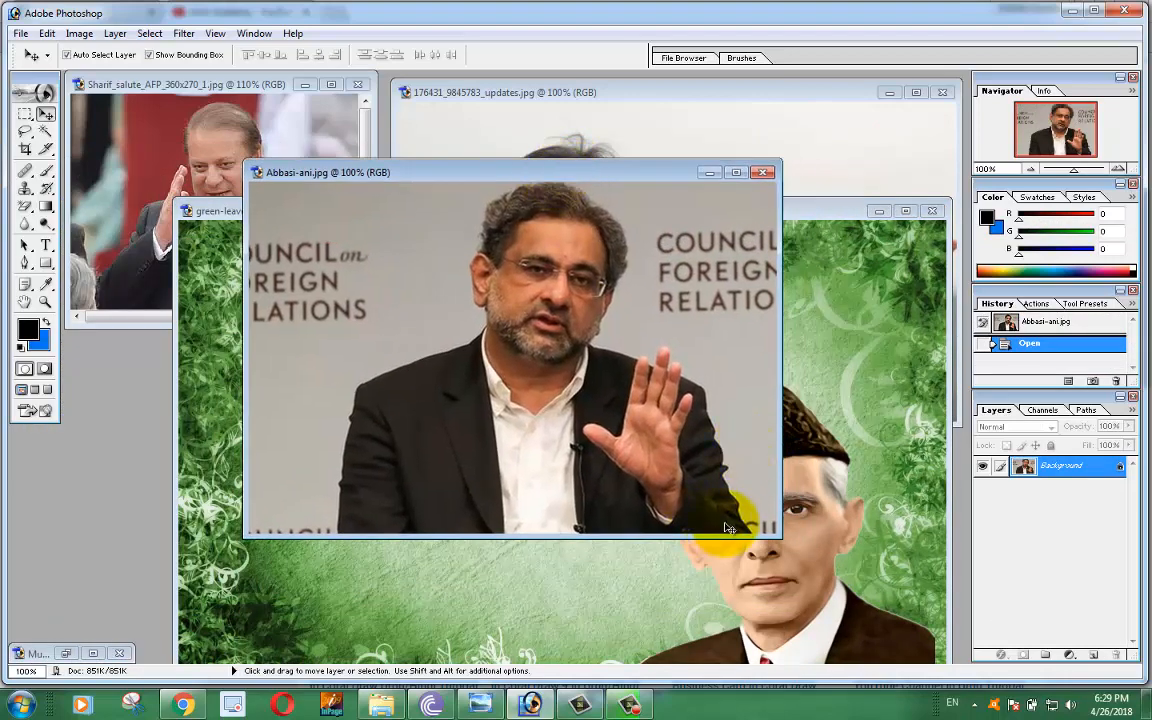
# - Try to clear the grey backdrop beside the man in Abbasi-ani.jpg using a Magic Wand selection with tolerance 32
pyautogui.click(45, 131)
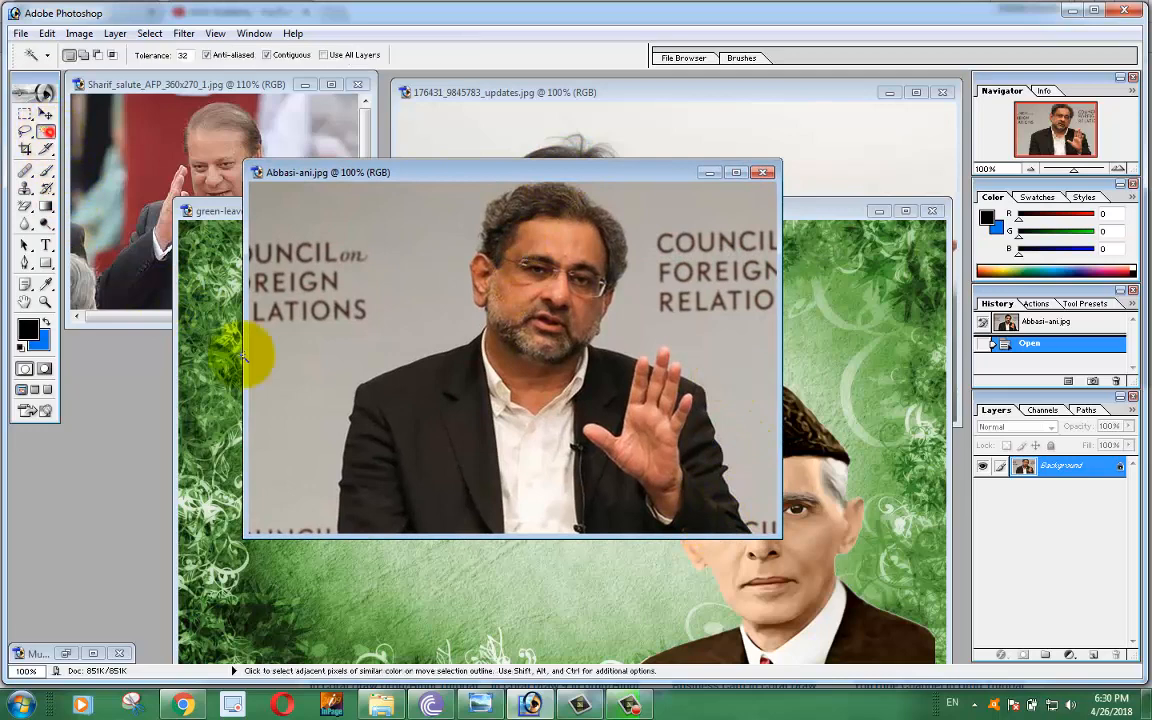
pyautogui.click(357, 280)
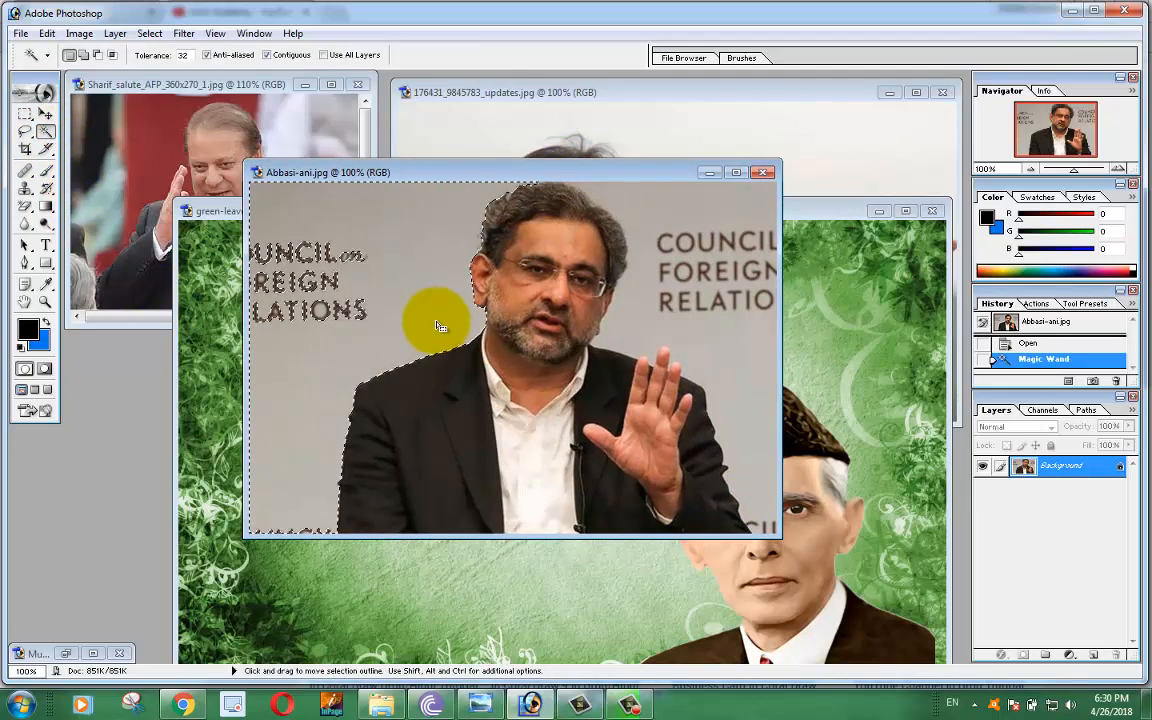
pyautogui.hotkey('ctrl', 'BackSpace')
pyautogui.hotkey('ctrl', 'z')
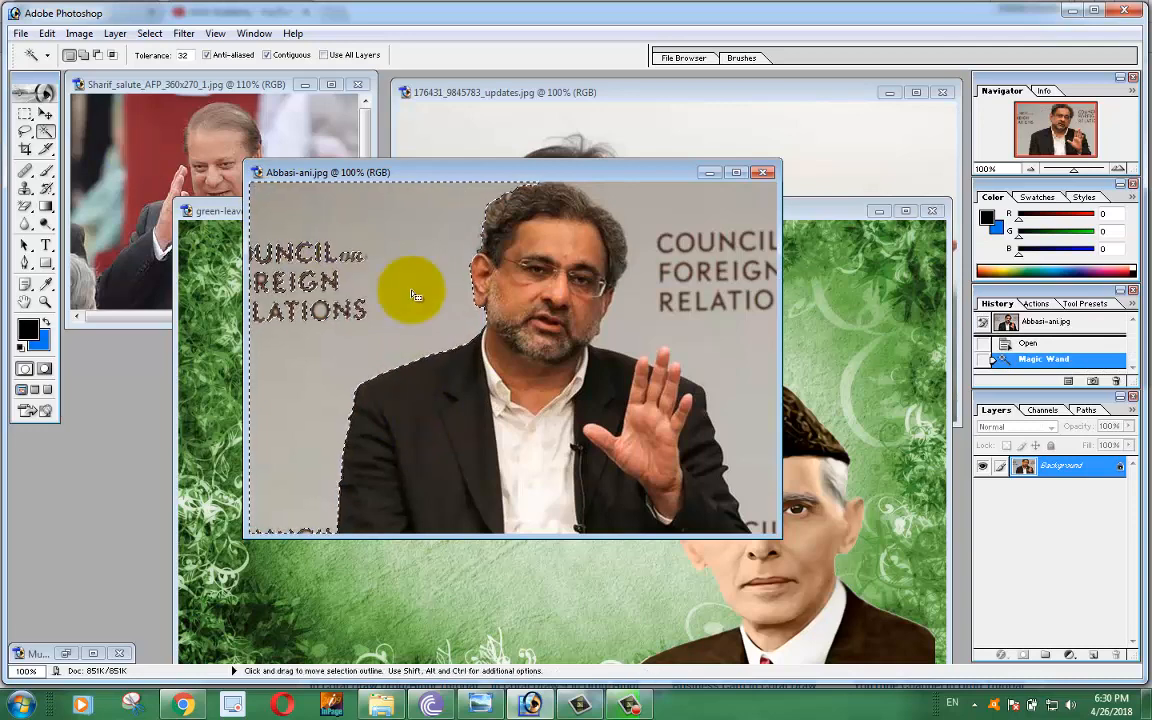
pyautogui.press('Delete')
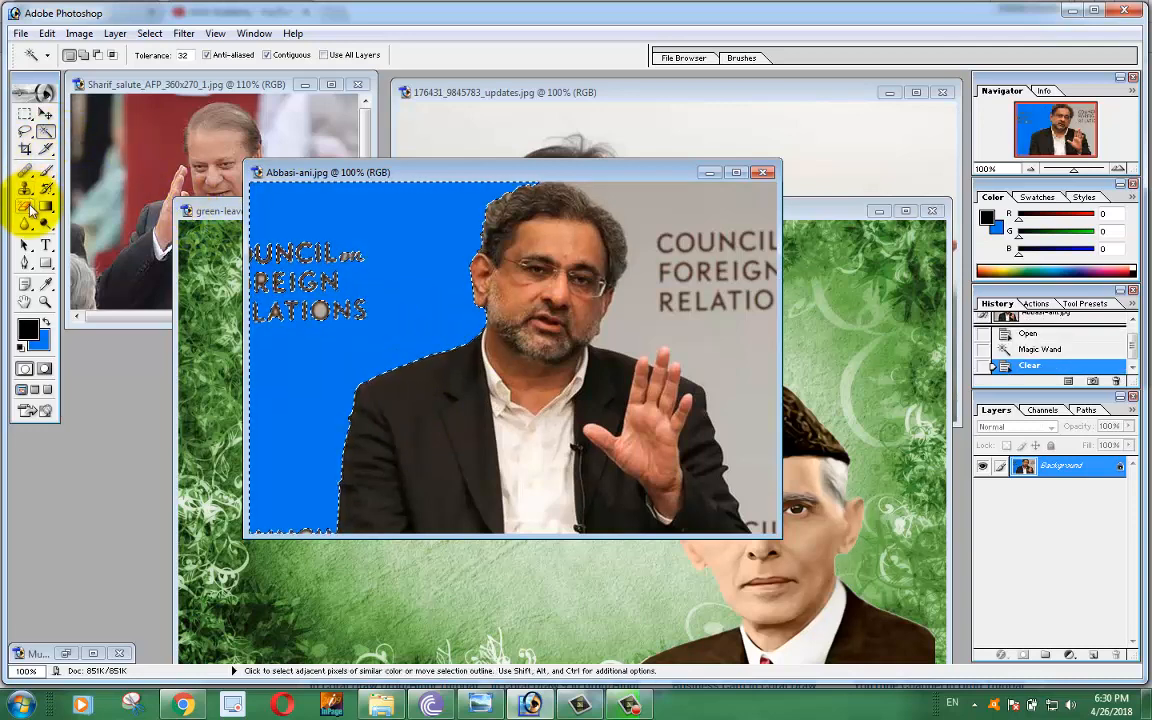
pyautogui.hotkey('ctrl', 'z')
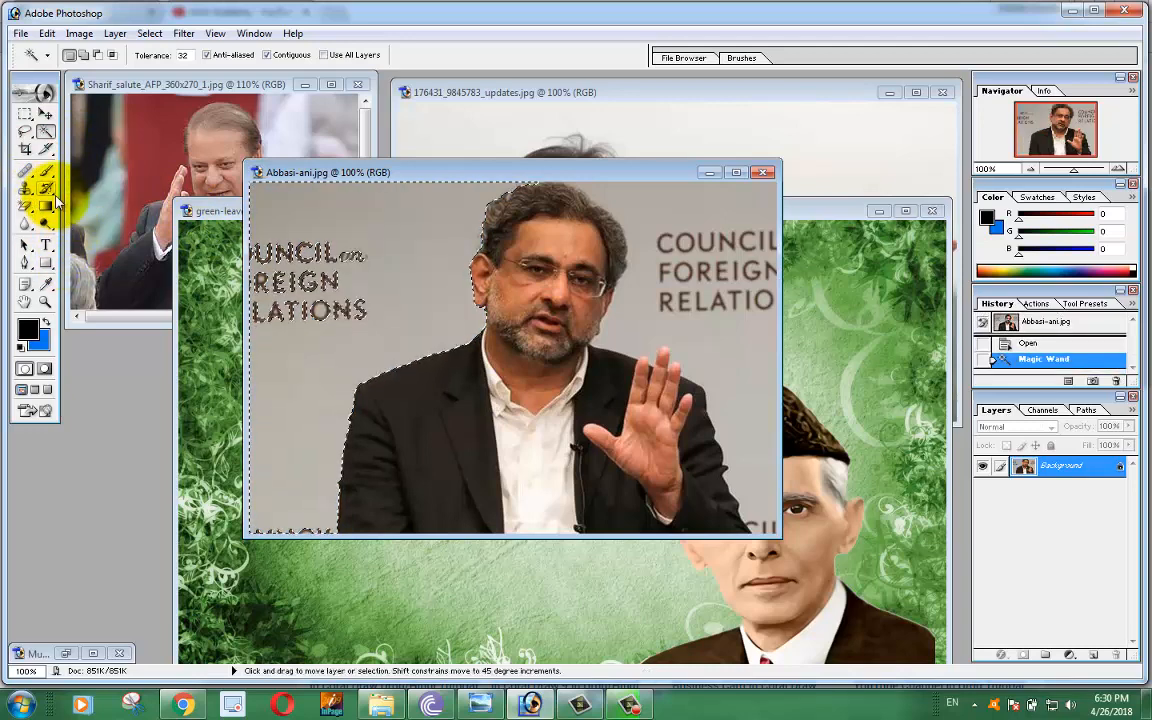
pyautogui.hotkey('ctrl', 'd')
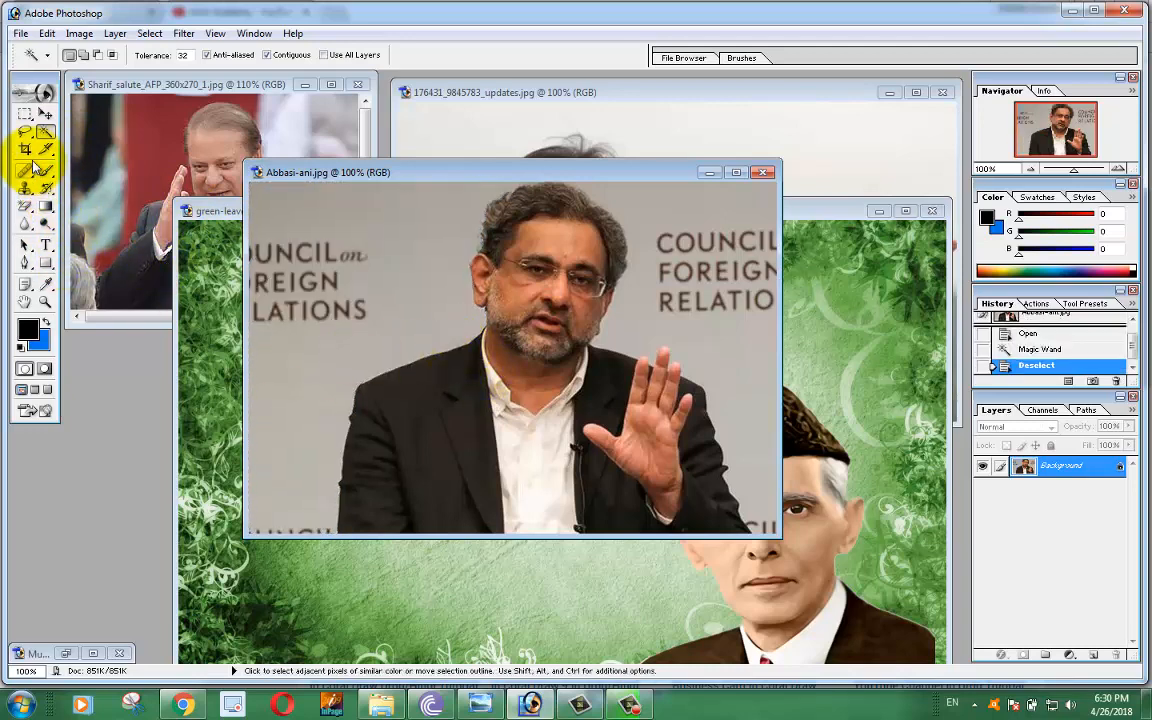
# - Try to outline the man in Abbasi-ani.jpg with the Magnetic Lasso and move the selected area
pyautogui.click(26, 133)
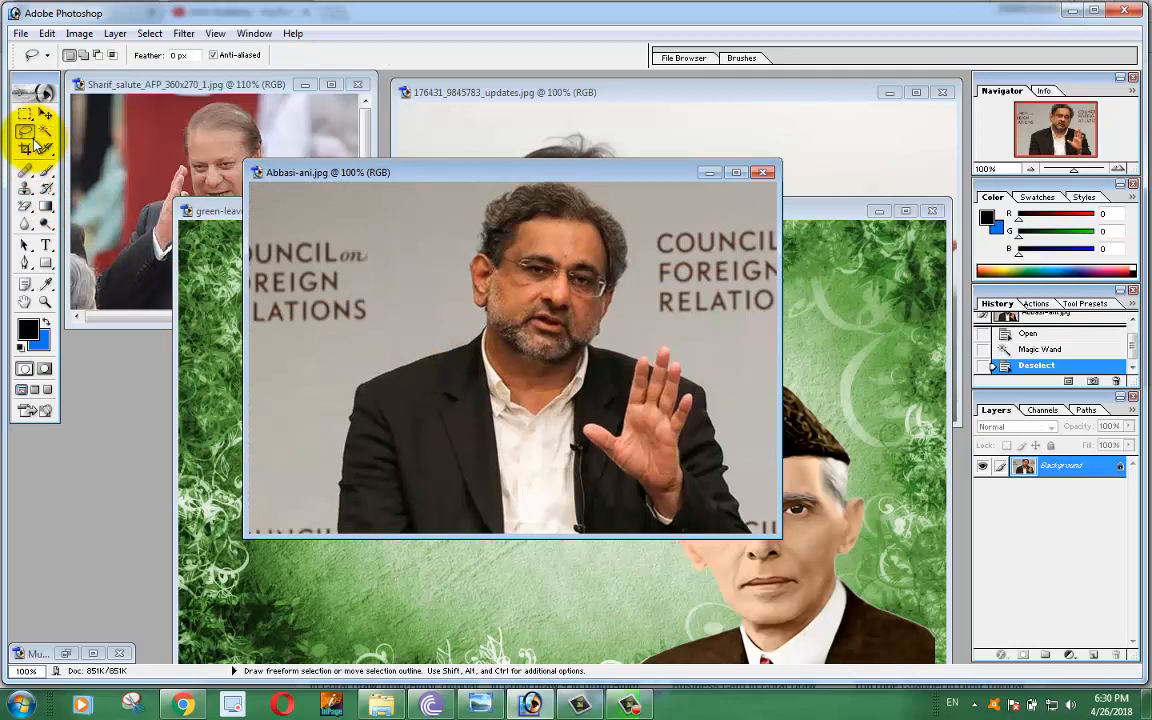
pyautogui.moveTo(36, 145)
pyautogui.mouseDown()
pyautogui.moveTo(33, 136)
pyautogui.moveTo(74, 163)
pyautogui.mouseUp()
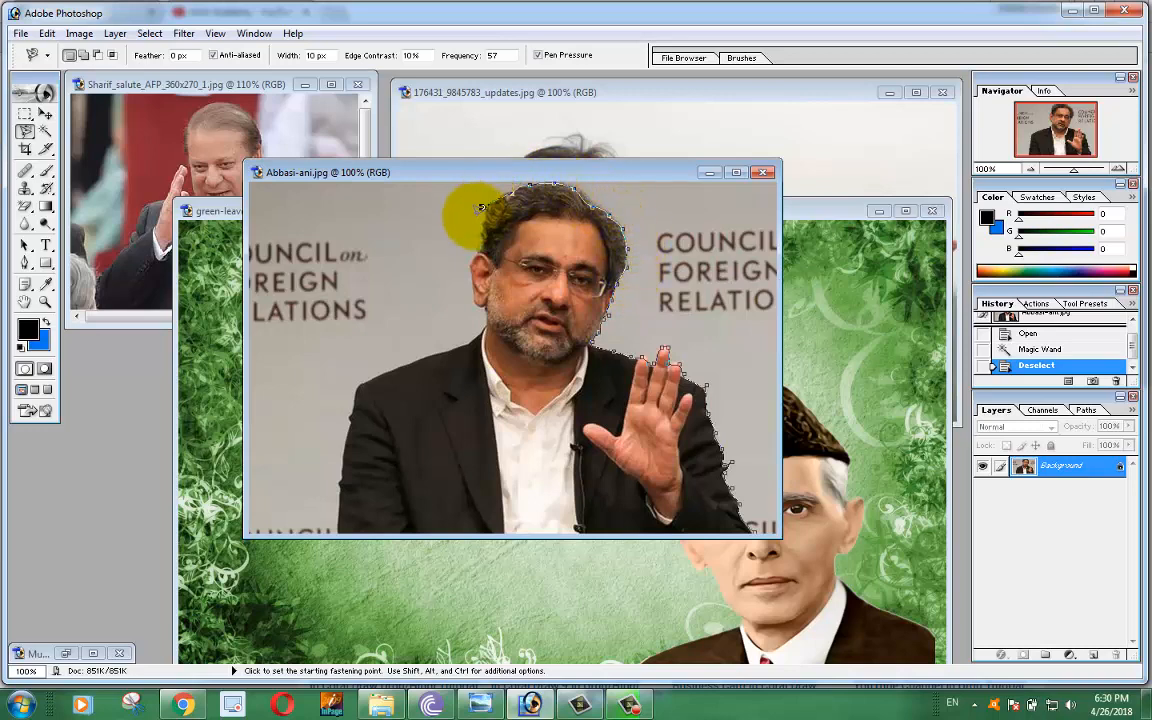
pyautogui.click(473, 248)
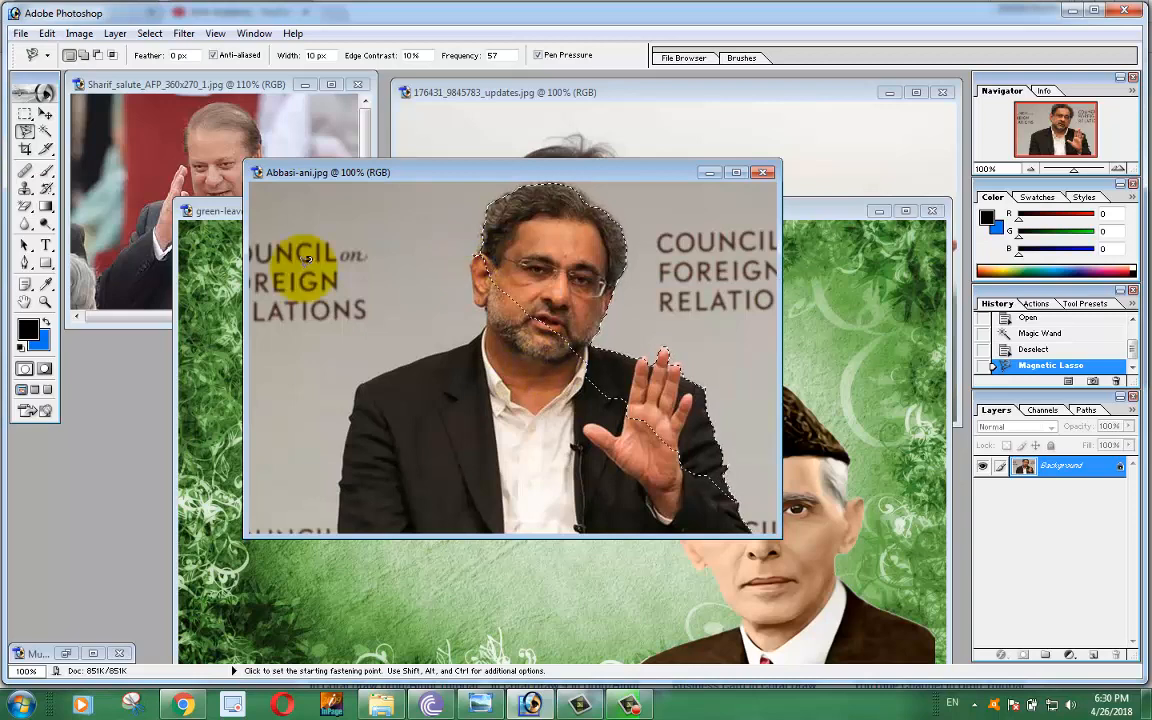
pyautogui.click(45, 113)
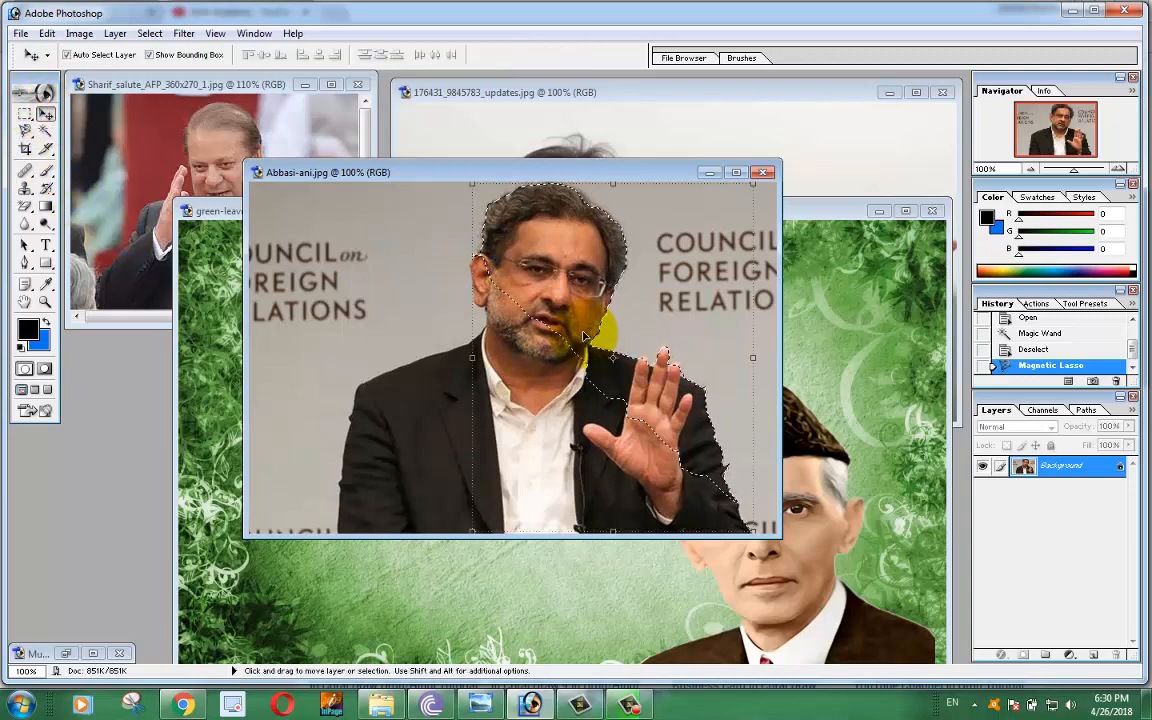
pyautogui.moveTo(582, 352); pyautogui.dragTo(633, 340)
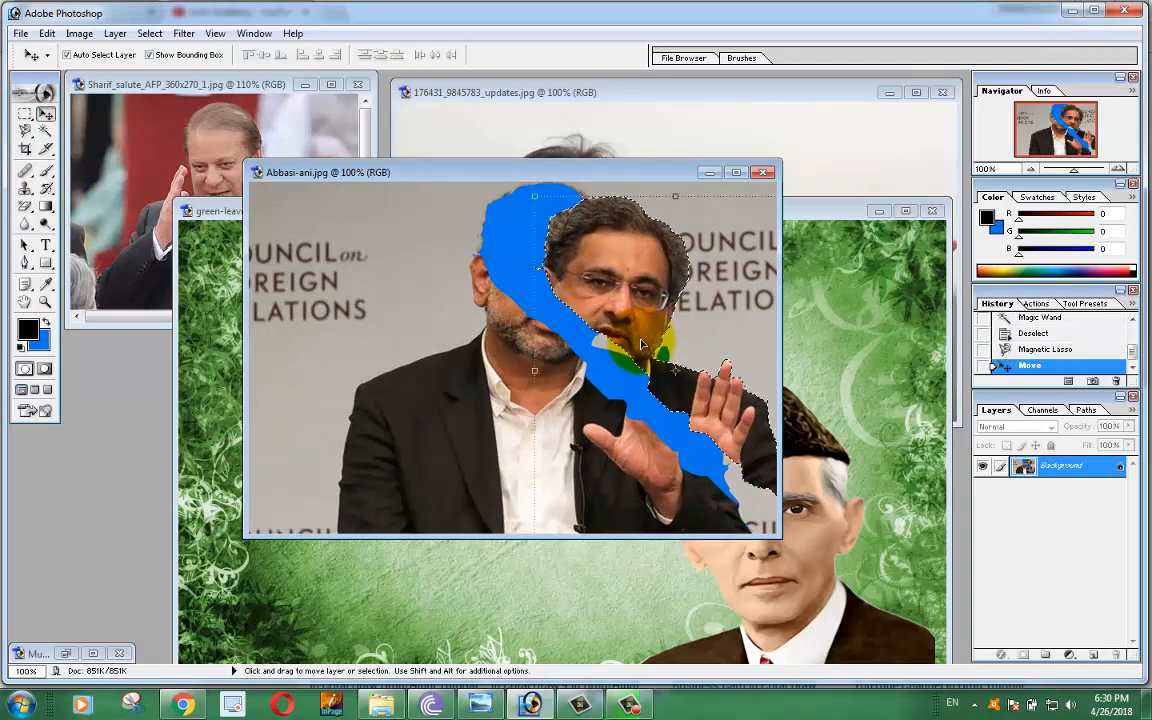
pyautogui.hotkey('ctrl', 'z')
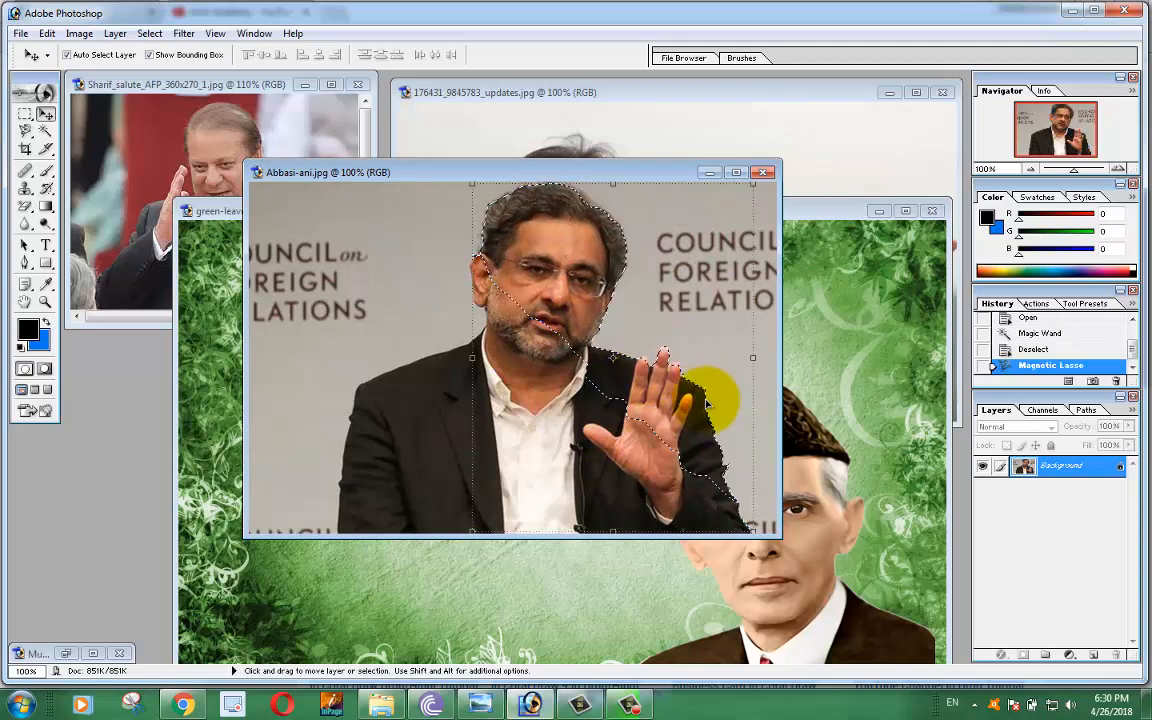
pyautogui.hotkey('ctrl', 'd')
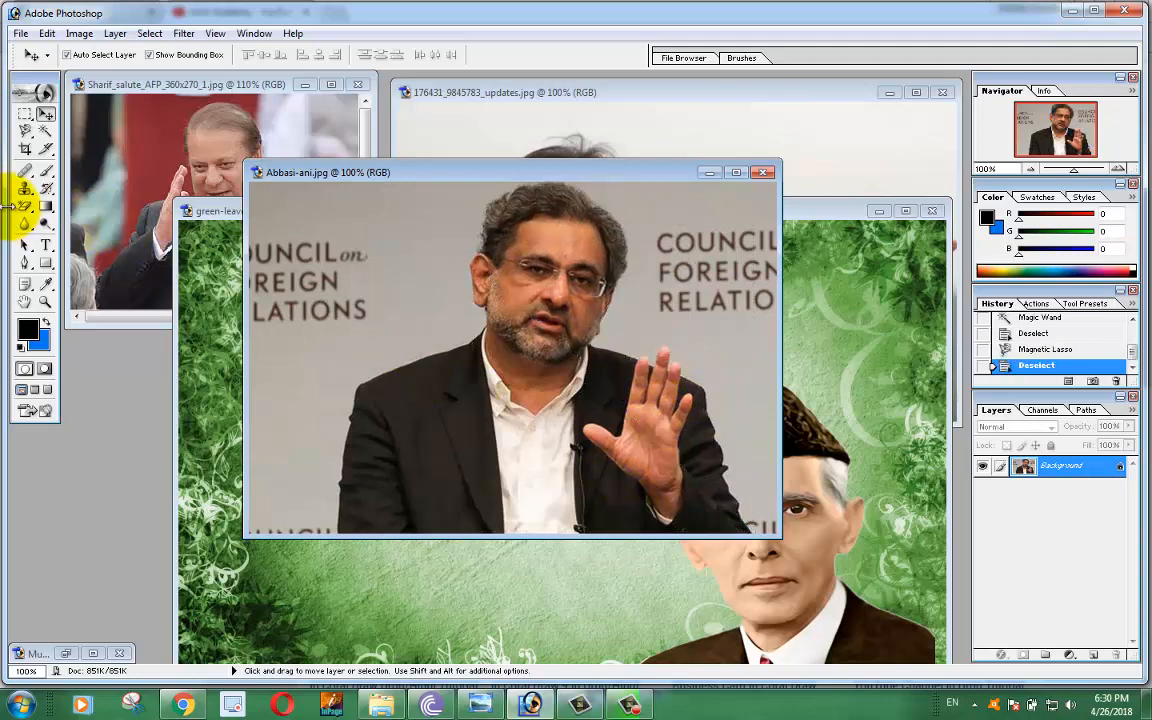
# - Remove the grey backdrop on both sides of the man in Abbasi-ani.jpg with the Magic Eraser at tolerance 32
pyautogui.click(24, 206)
pyautogui.click(401, 275)
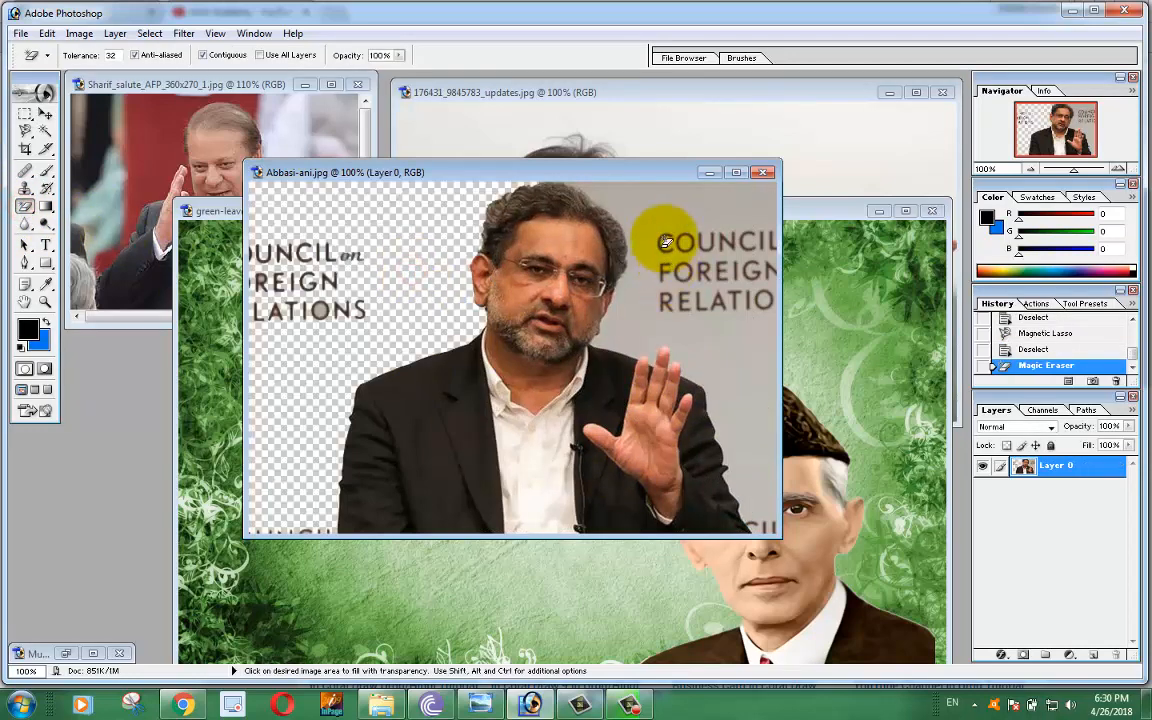
pyautogui.click(660, 210)
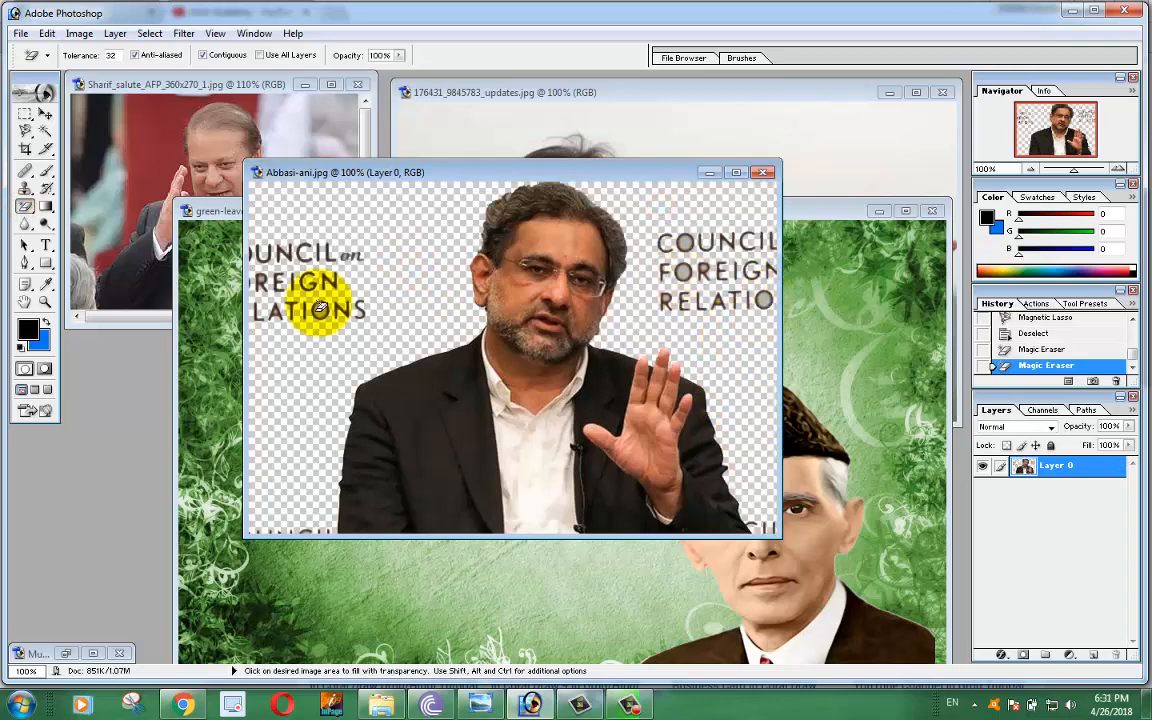
# - Erase the leftover lettering around the man with the Eraser at brush size 80, reducing it to 30 near his sleeve
pyautogui.moveTo(30, 213); pyautogui.dragTo(55, 196)
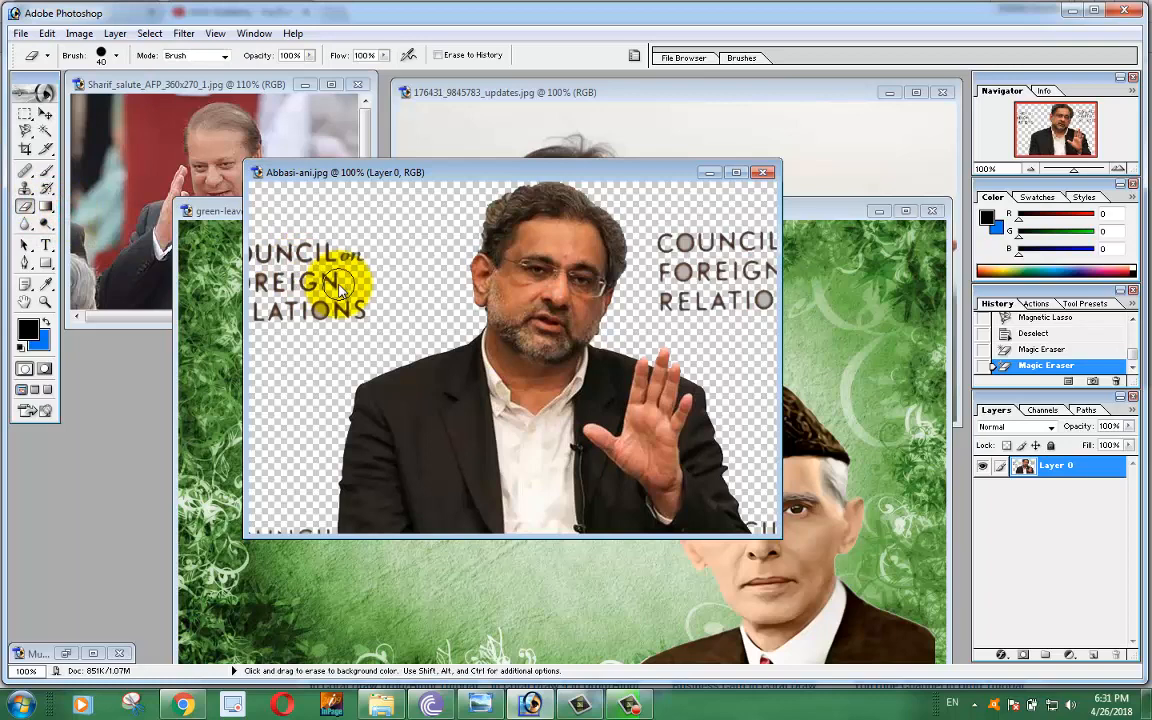
pyautogui.press(']')
pyautogui.press(']')
pyautogui.moveTo(340, 290)
pyautogui.mouseDown()
pyautogui.moveTo(275, 248)
pyautogui.moveTo(281, 311)
pyautogui.moveTo(268, 305)
pyautogui.moveTo(340, 322)
pyautogui.mouseUp()
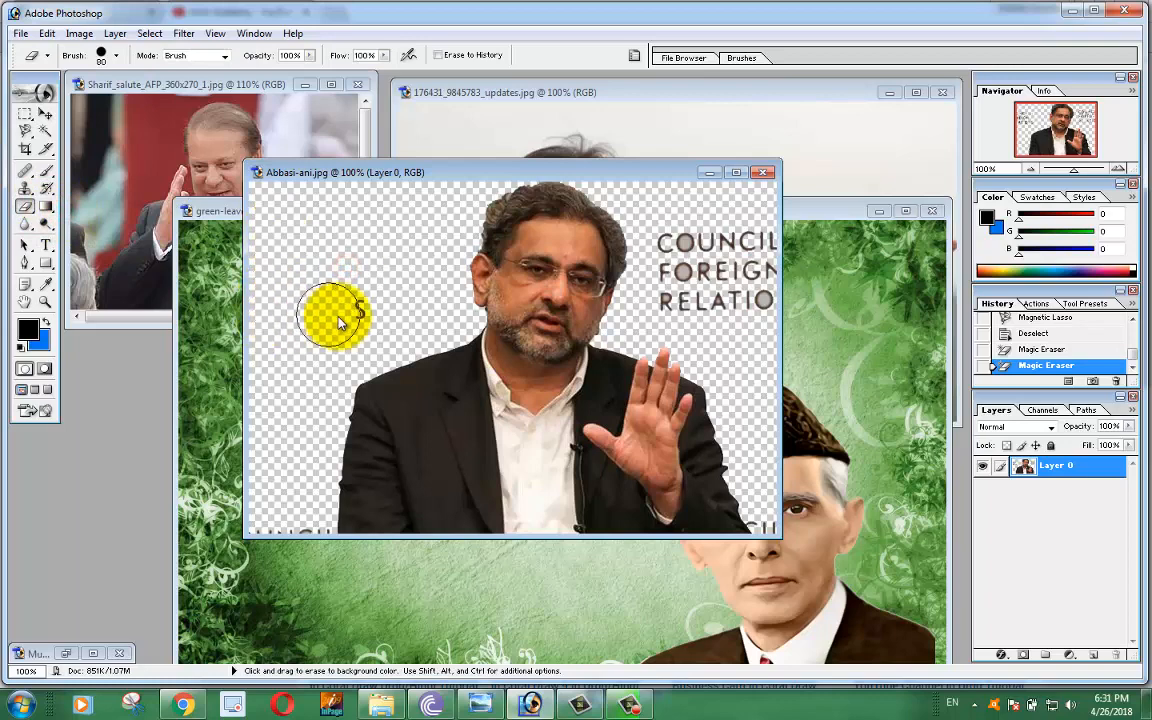
pyautogui.moveTo(298, 440); pyautogui.dragTo(293, 522)
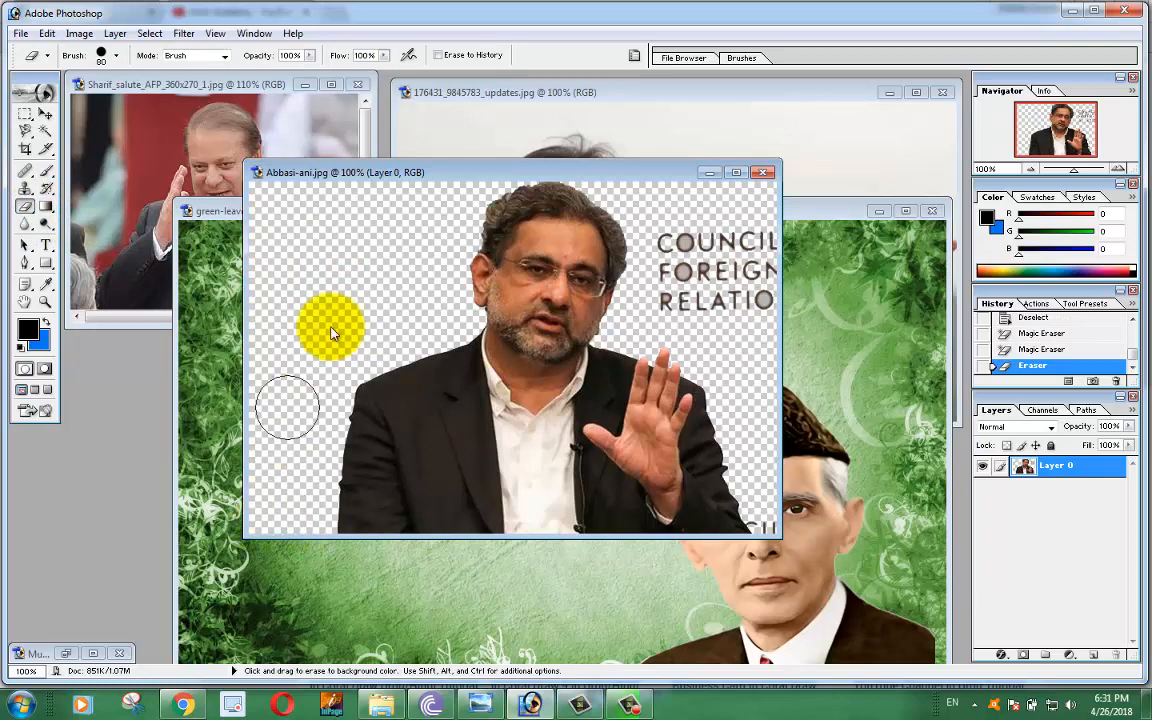
pyautogui.moveTo(656, 231)
pyautogui.mouseDown()
pyautogui.moveTo(738, 250)
pyautogui.moveTo(765, 313)
pyautogui.moveTo(697, 295)
pyautogui.moveTo(728, 352)
pyautogui.mouseUp()
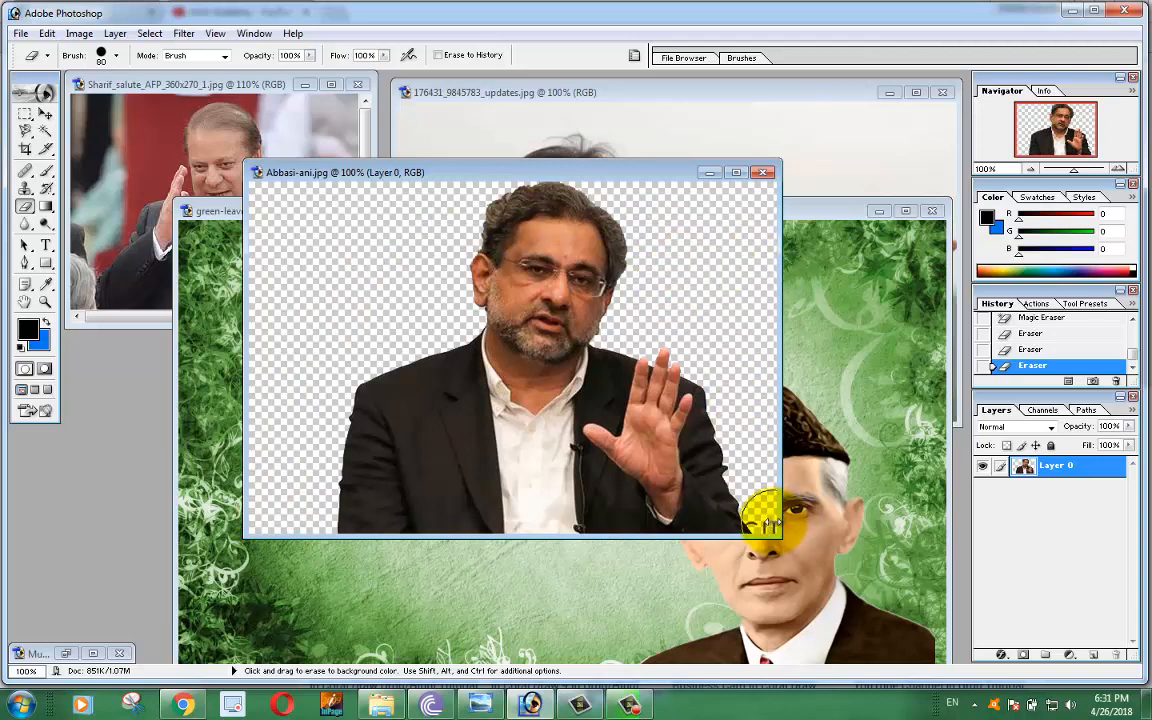
pyautogui.press('[')
pyautogui.press('[')
pyautogui.press('[')
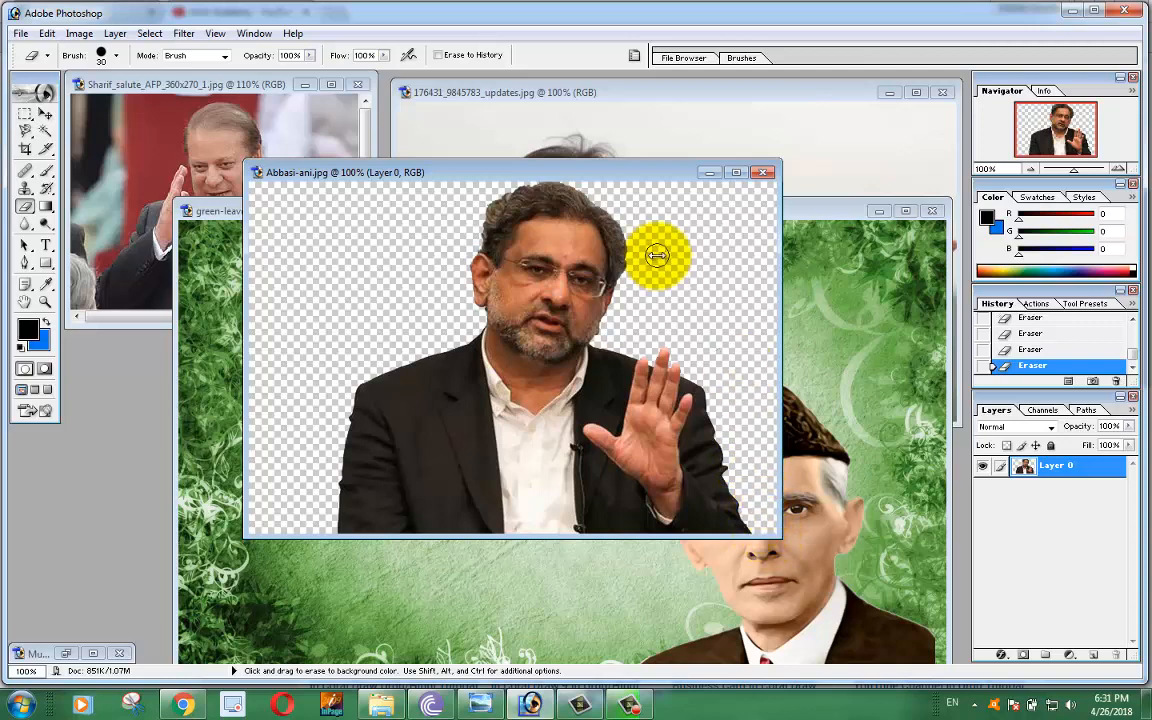
# - Copy the cut-out man from Abbasi-ani.jpg into the green-leaves background image as a new layer with the Move tool
pyautogui.click(44, 114)
pyautogui.click(411, 258)
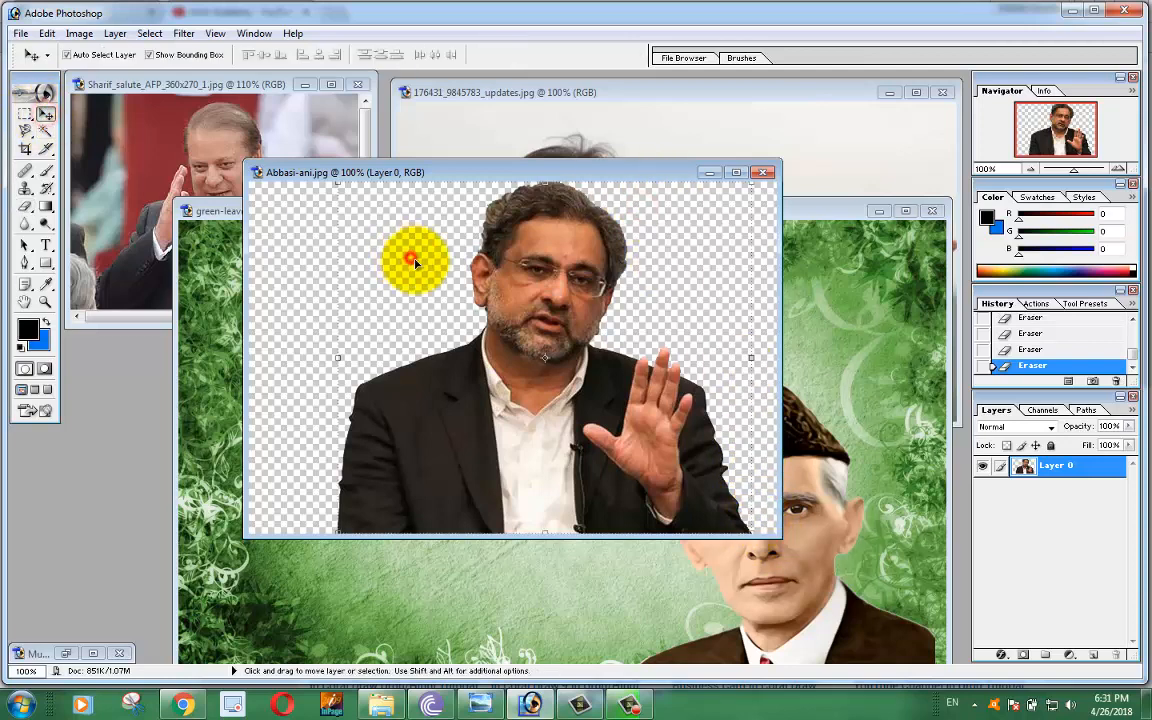
pyautogui.moveTo(551, 309); pyautogui.dragTo(521, 525)
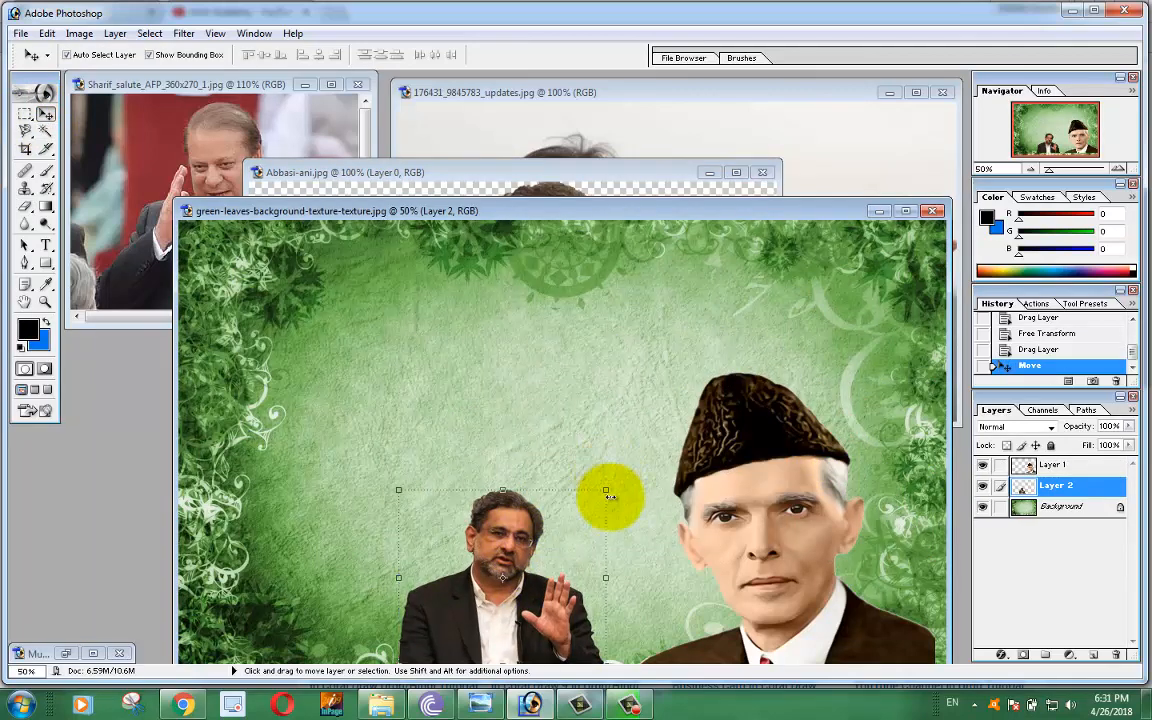
# - Enlarge the new portrait layer and place it along the green background's lower edge, just left of the man in the cap
pyautogui.moveTo(608, 490); pyautogui.dragTo(699, 360)
pyautogui.doubleClick(557, 457)
pyautogui.click(421, 395)
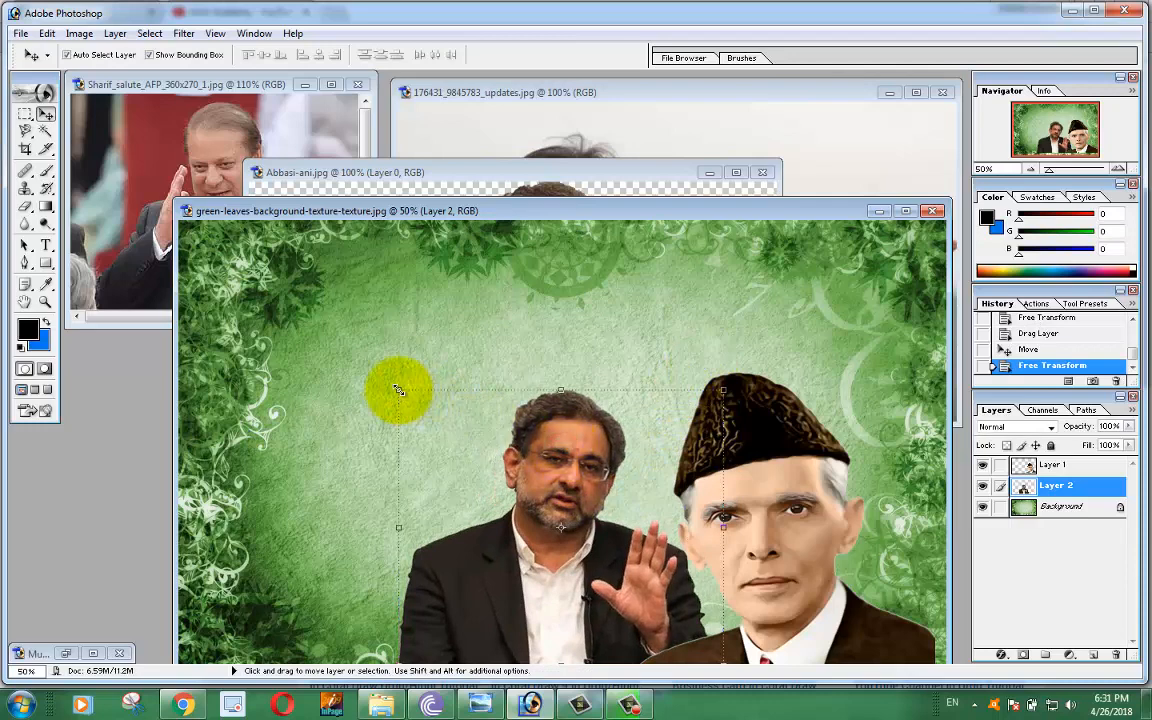
pyautogui.moveTo(398, 390); pyautogui.dragTo(381, 362)
pyautogui.doubleClick(555, 430)
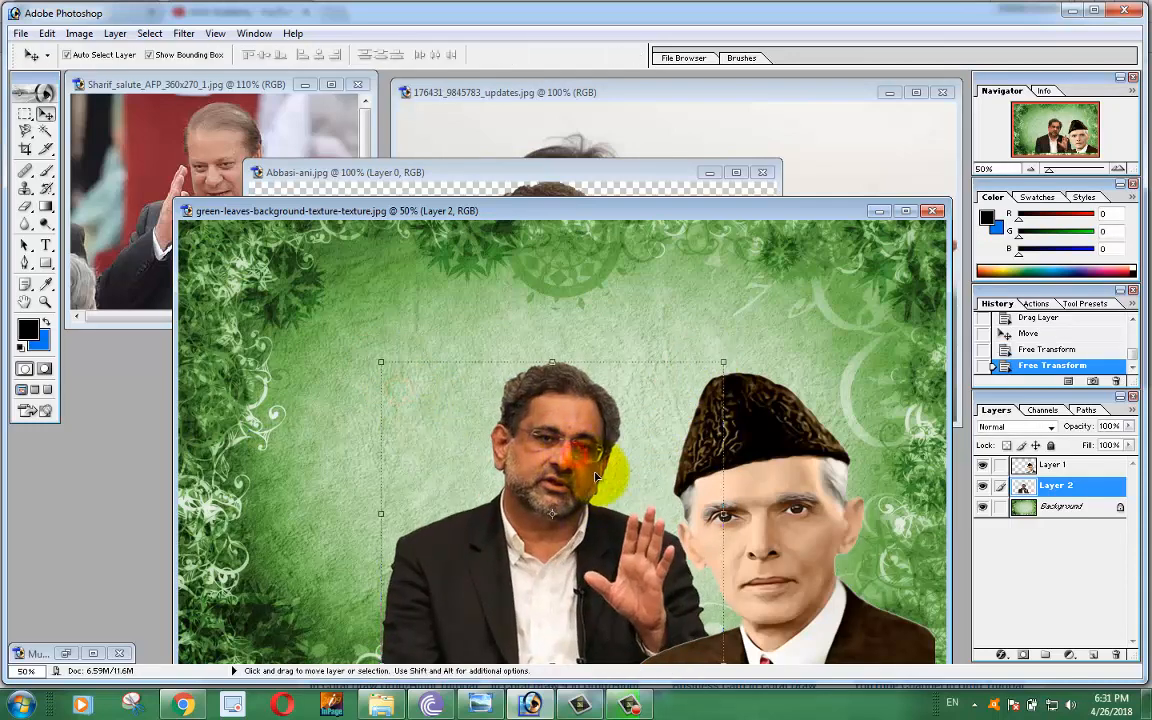
pyautogui.moveTo(567, 460)
pyautogui.mouseDown()
pyautogui.moveTo(567, 344)
pyautogui.moveTo(572, 472)
pyautogui.moveTo(589, 489)
pyautogui.moveTo(548, 474)
pyautogui.mouseUp()
# - Minimize Abbasi-ani.jpg and bring 176431_9845783_updates.jpg to the front over the green composition
pyautogui.click(480, 172)
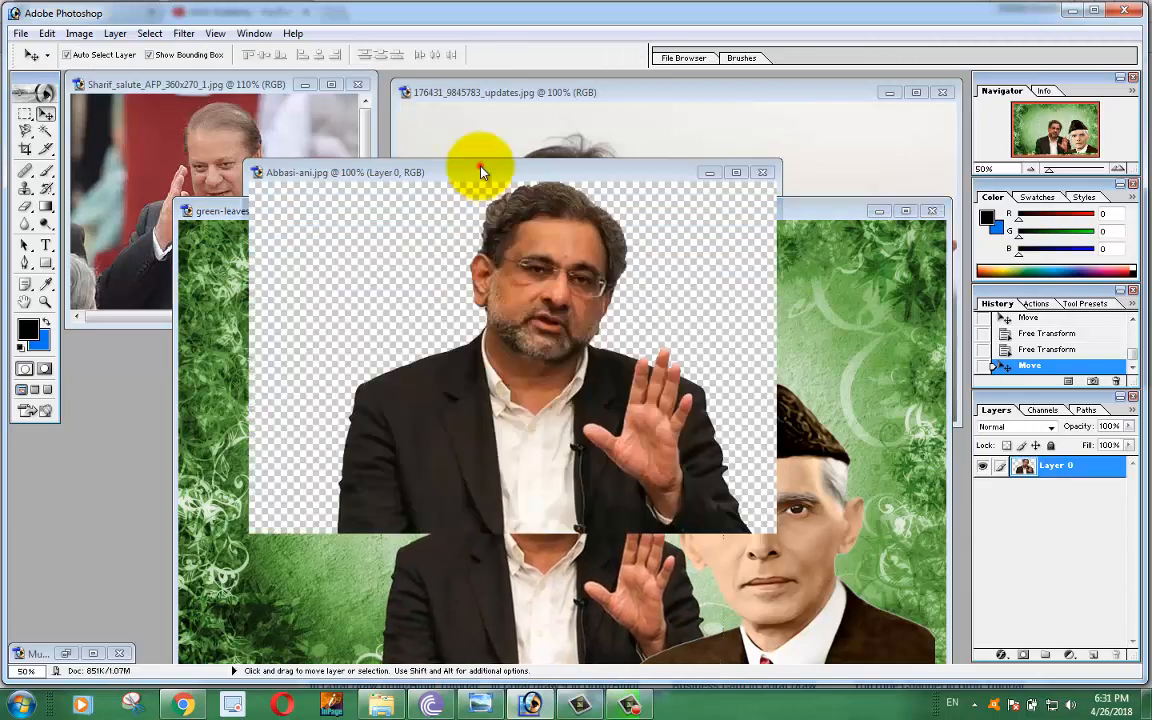
pyautogui.click(709, 172)
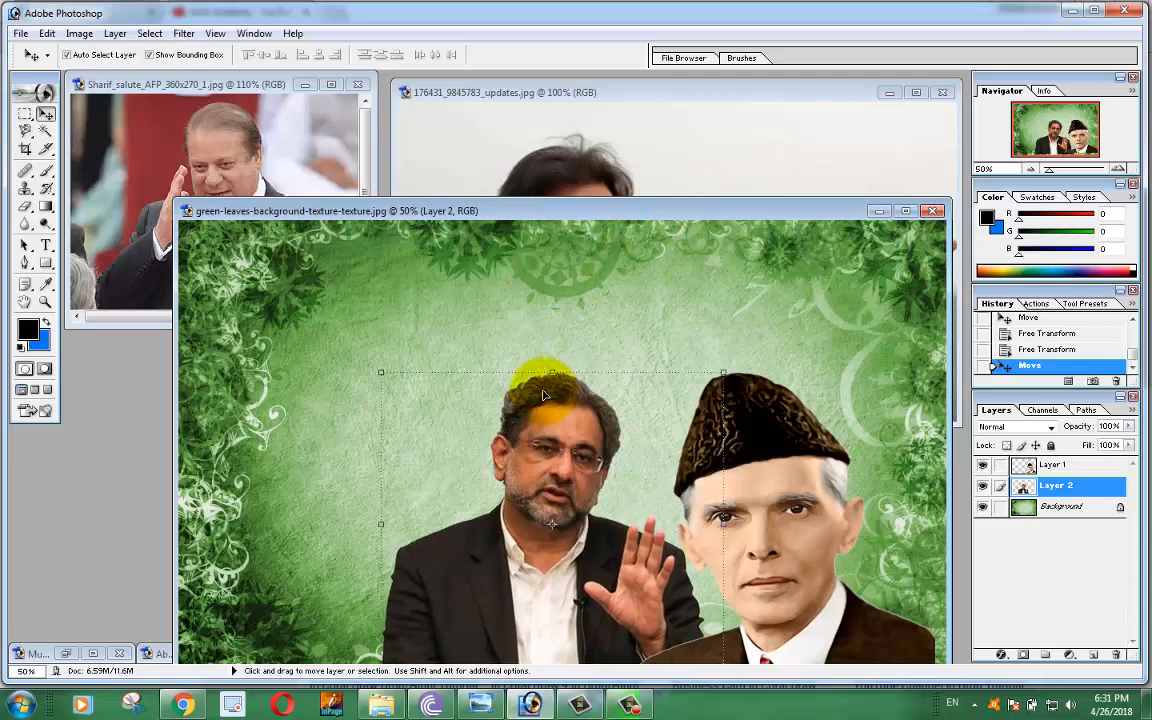
pyautogui.click(757, 165)
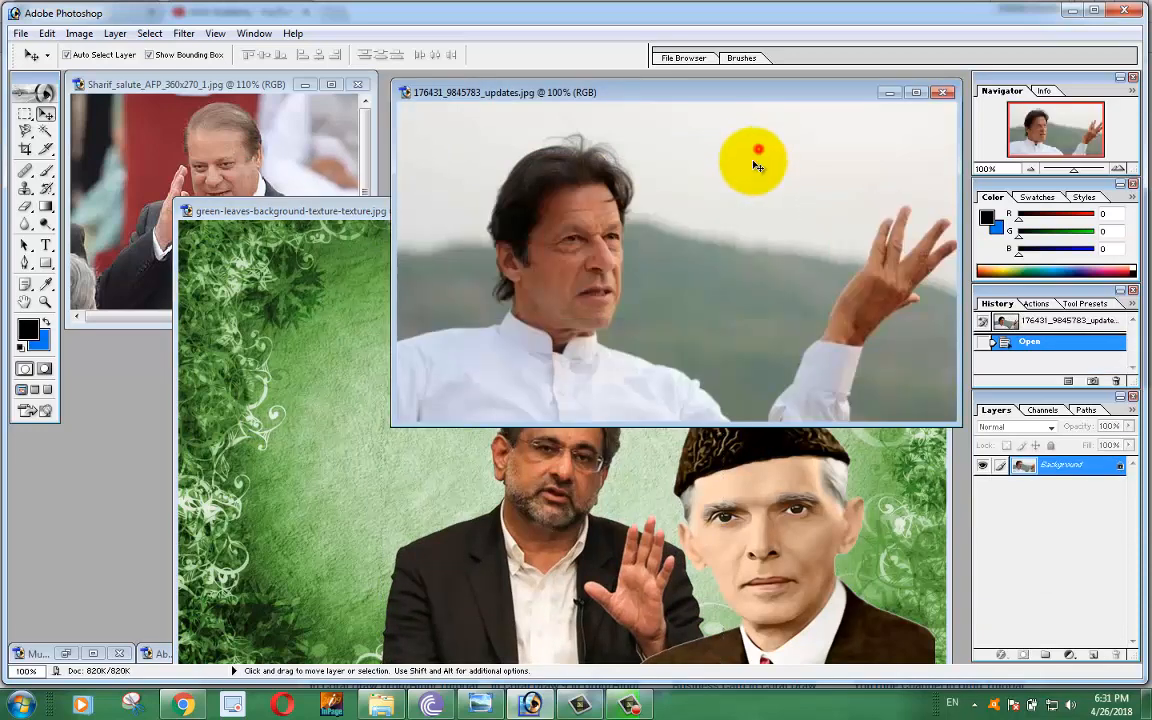
pyautogui.moveTo(752, 95); pyautogui.dragTo(600, 146)
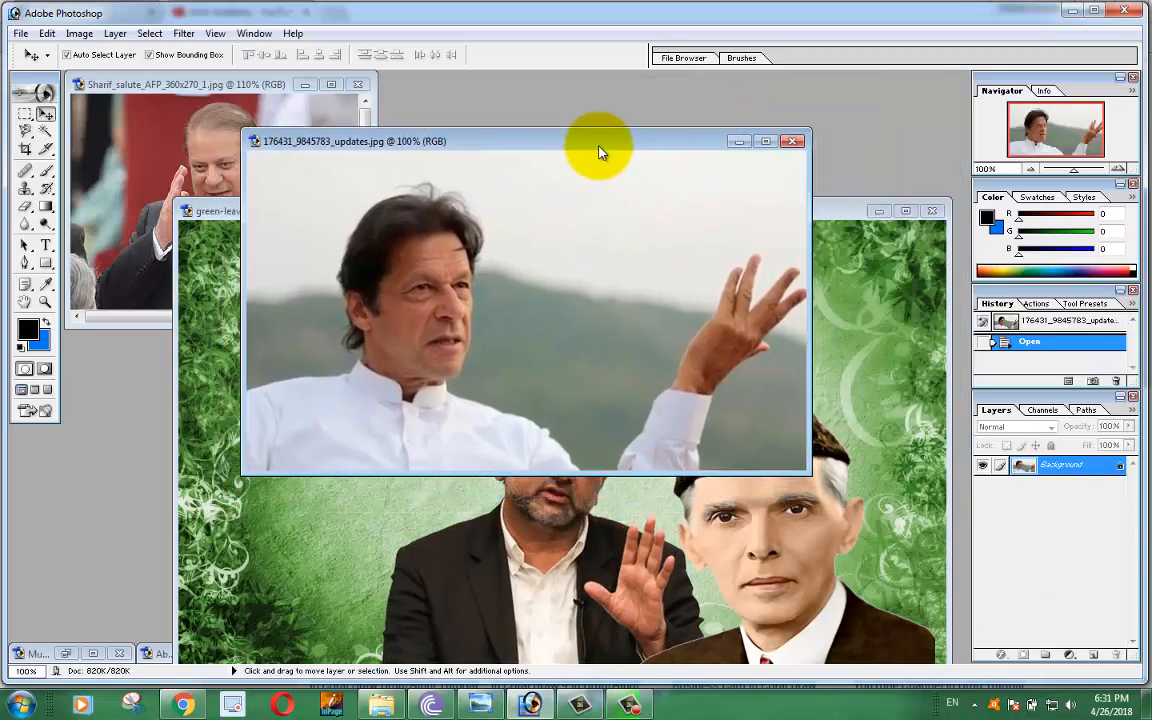
# - Try to erase the sky in 176431_9845783_updates.jpg with the regular Eraser at brush size 30
pyautogui.click(25, 206)
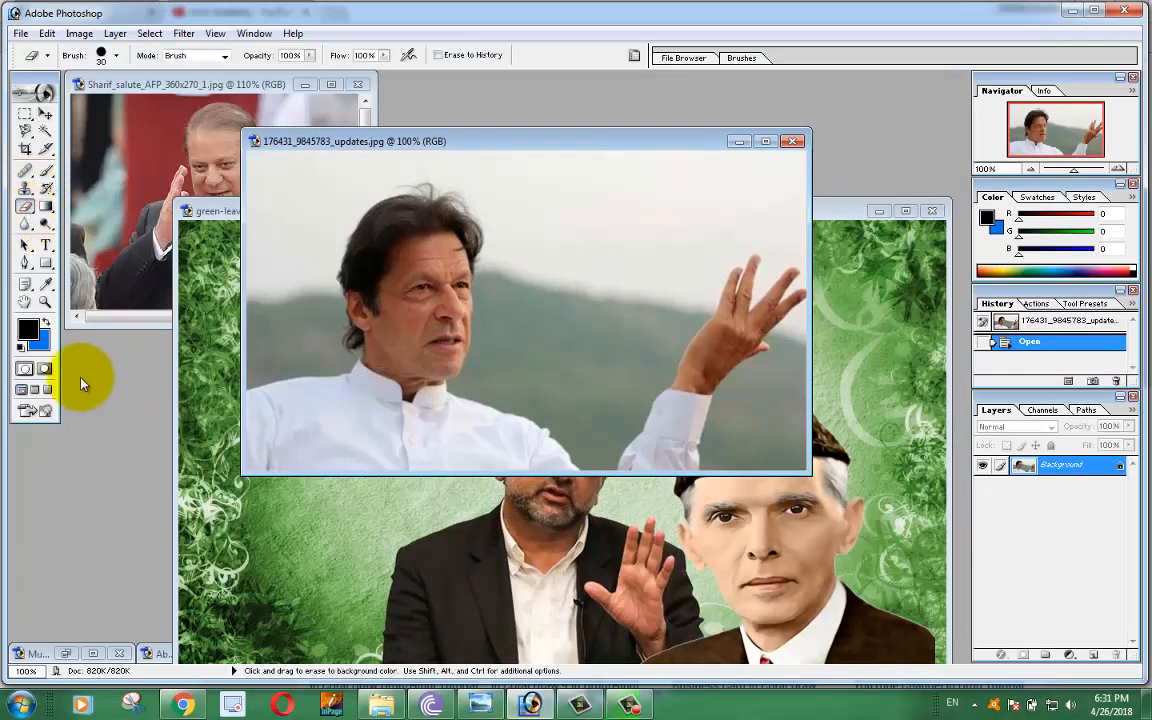
pyautogui.moveTo(624, 191)
pyautogui.mouseDown()
pyautogui.moveTo(559, 165)
pyautogui.moveTo(643, 175)
pyautogui.moveTo(789, 156)
pyautogui.moveTo(624, 150)
pyautogui.moveTo(573, 158)
pyautogui.moveTo(797, 165)
pyautogui.moveTo(788, 202)
pyautogui.moveTo(603, 180)
pyautogui.moveTo(567, 180)
pyautogui.mouseUp()
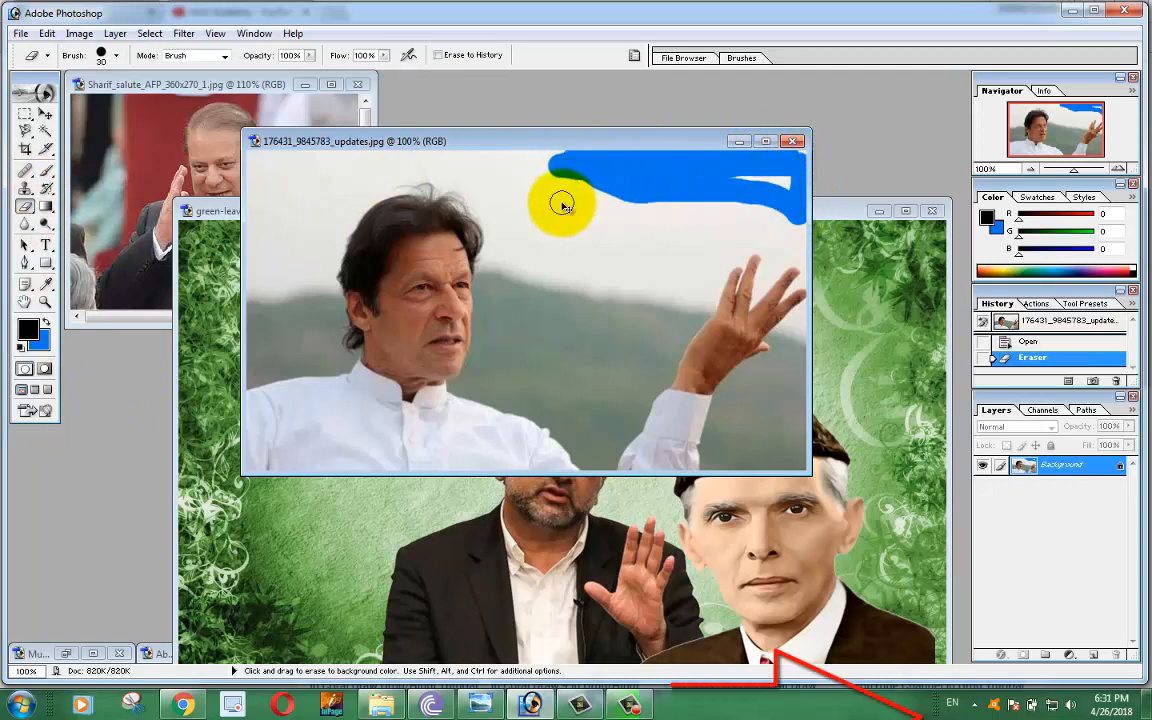
pyautogui.hotkey('ctrl', 'z')
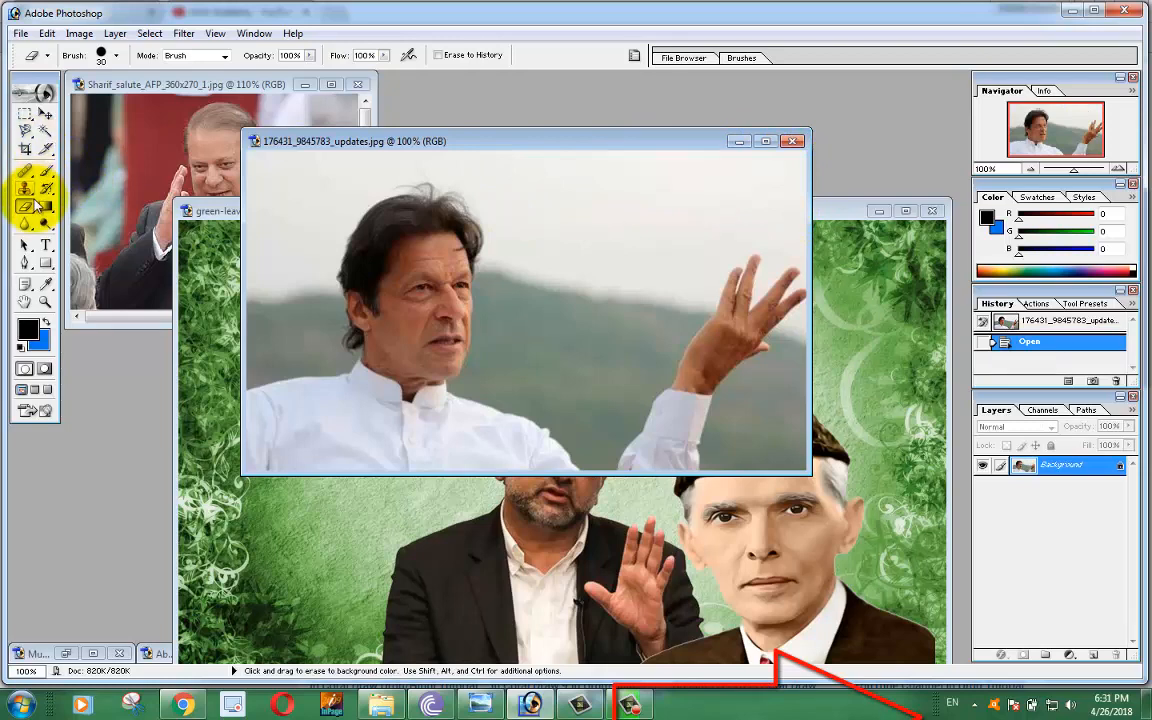
# - Remove the sky and hills around the man in 176431_9845783_updates.jpg with the Magic Eraser at tolerance 32
pyautogui.moveTo(35, 210); pyautogui.dragTo(70, 236)
pyautogui.click(292, 191)
pyautogui.click(548, 311)
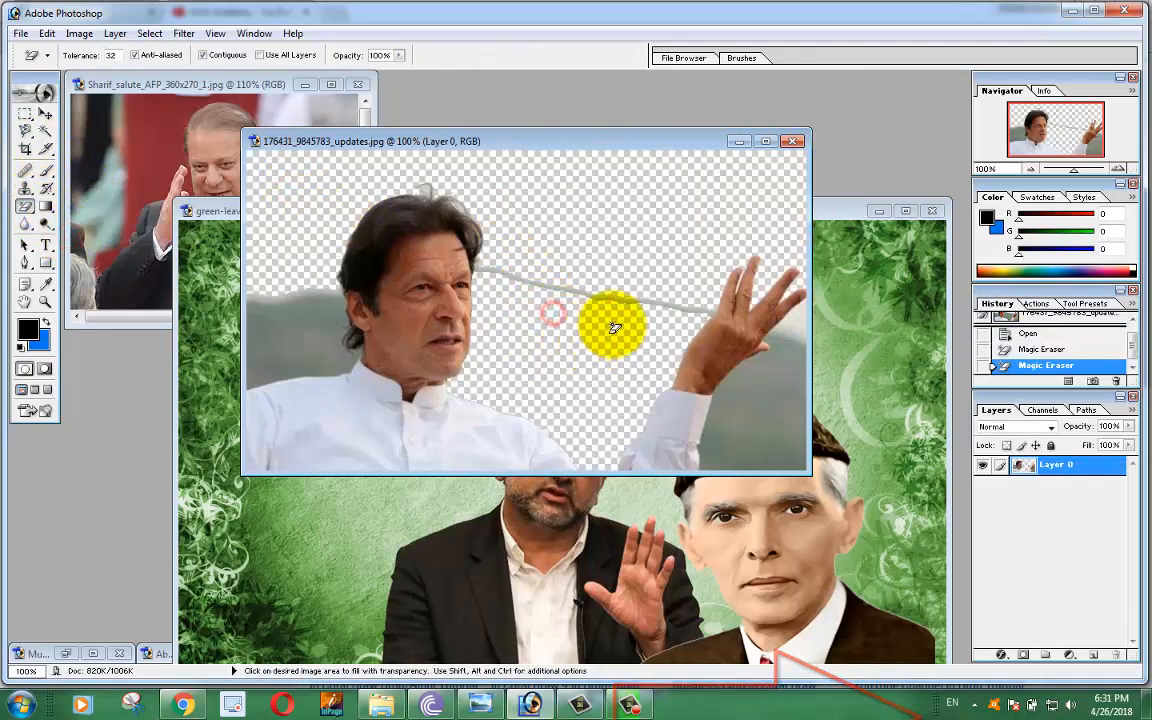
pyautogui.click(650, 308)
pyautogui.click(786, 383)
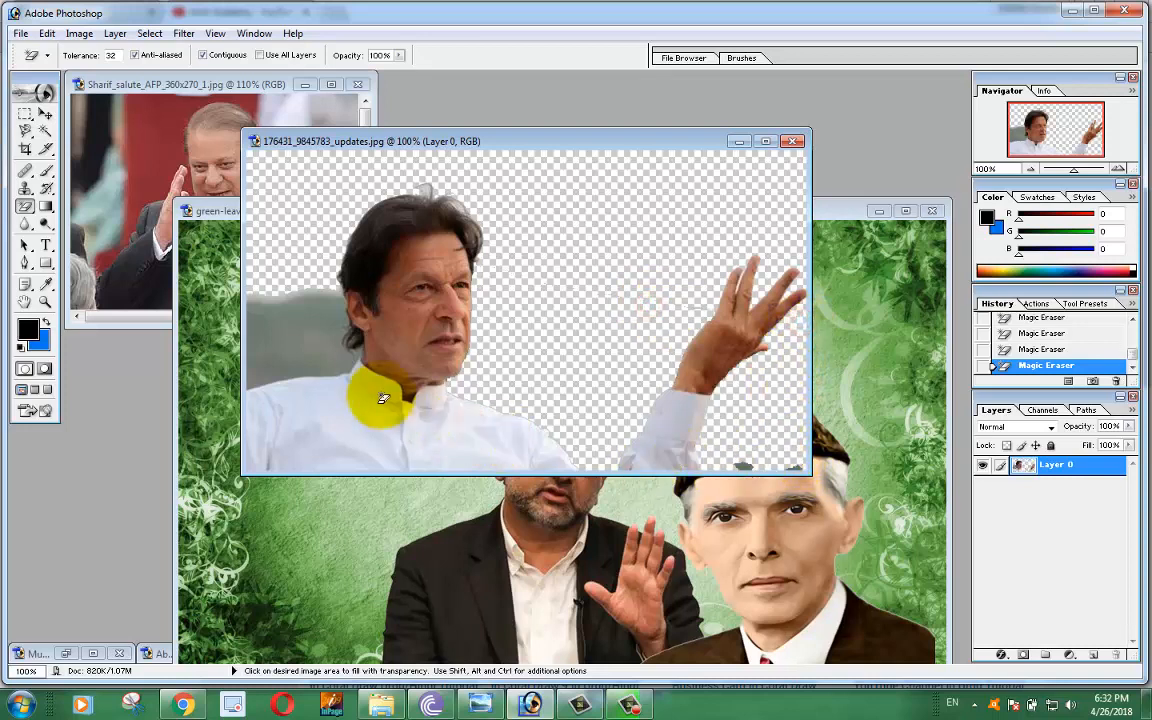
pyautogui.click(290, 347)
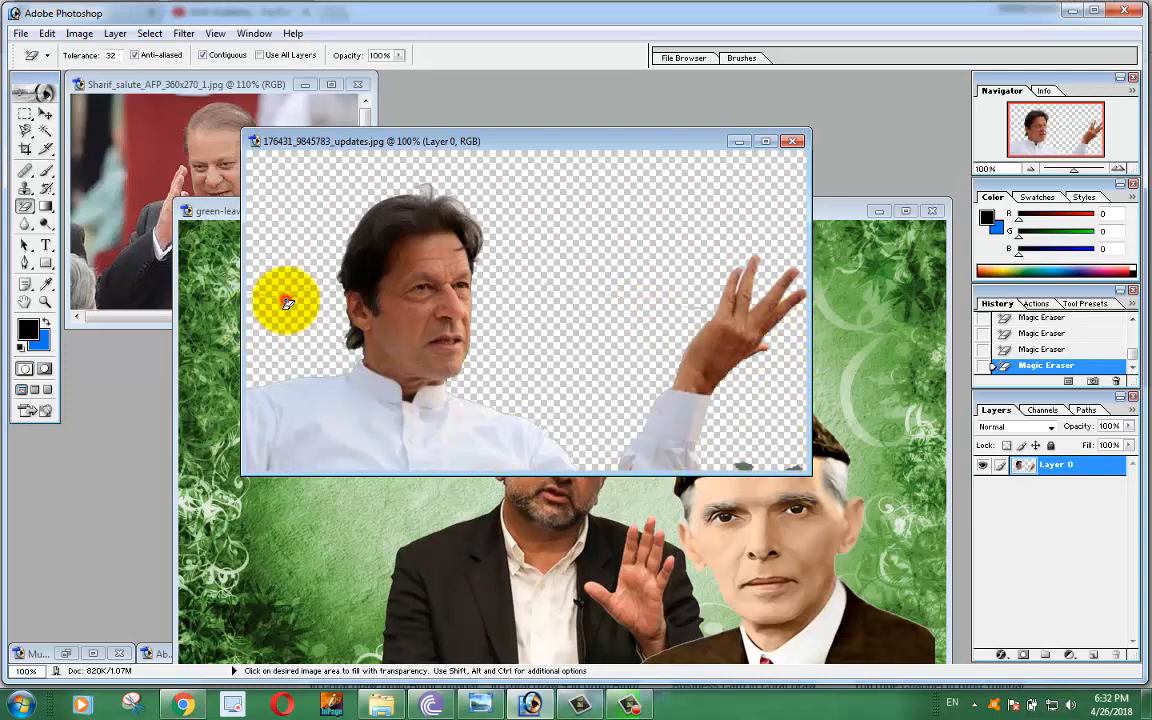
pyautogui.click(286, 302)
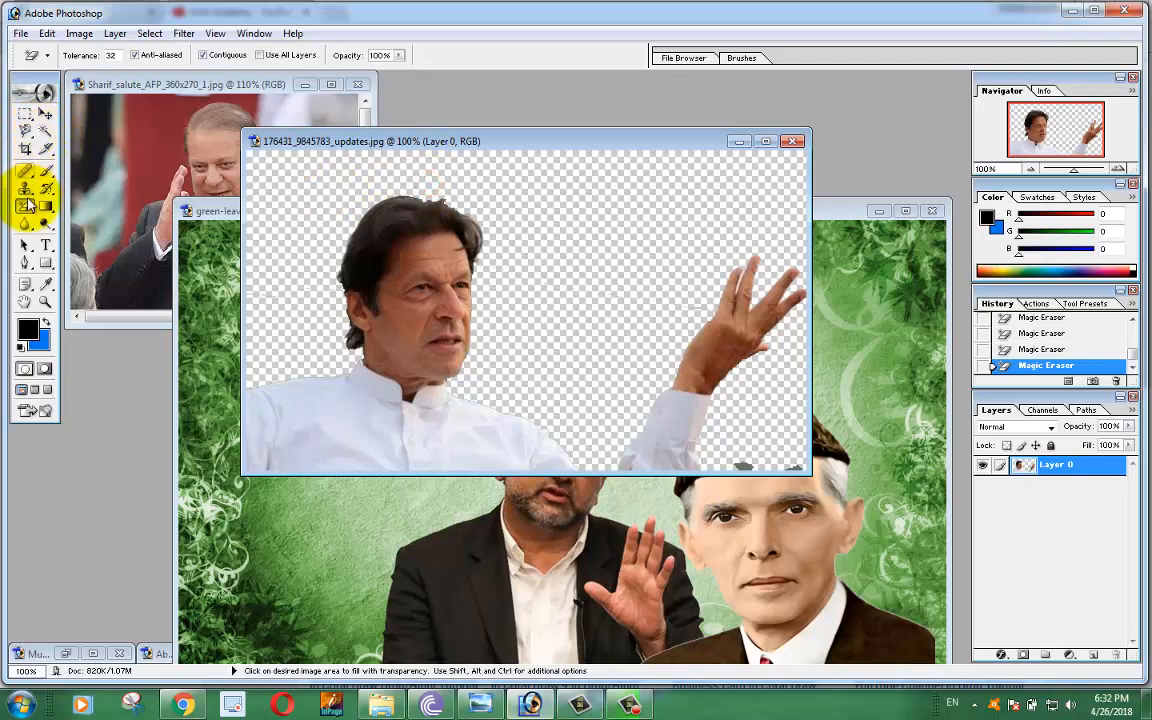
# - Copy the white-shirted man's cut-out from 176431_9845783_updates.jpg into the green leaves composition and scale it to about 106%
pyautogui.click(45, 114)
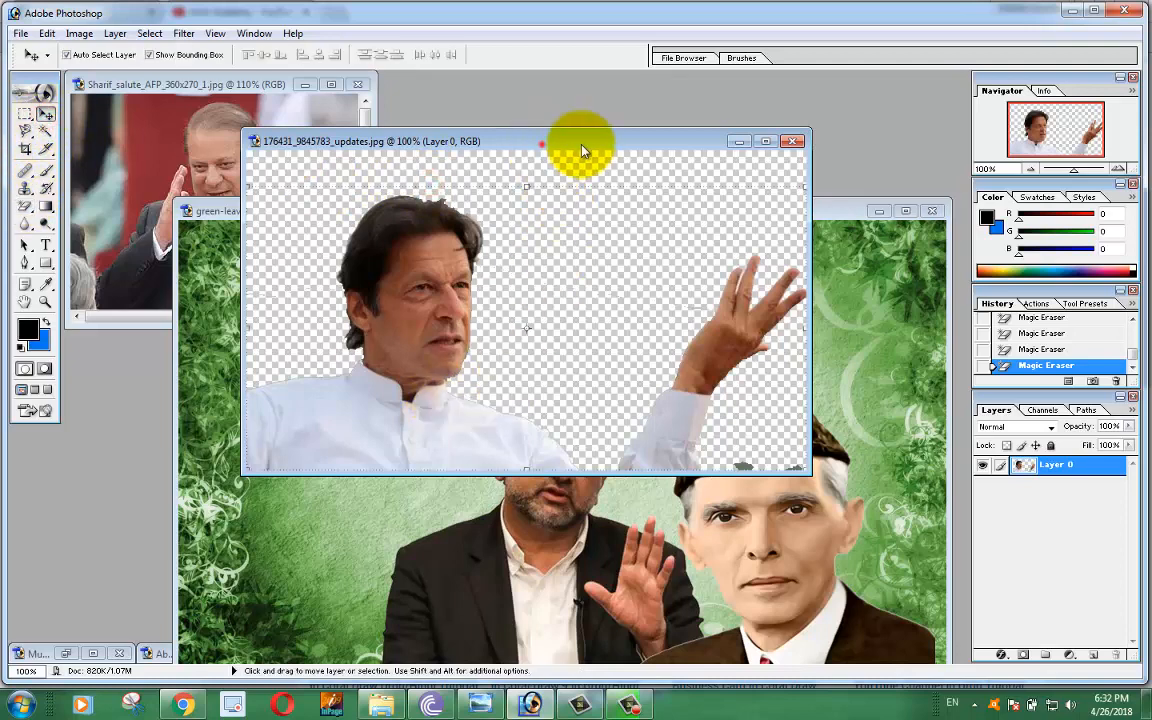
pyautogui.moveTo(585, 150); pyautogui.dragTo(830, 156)
pyautogui.moveTo(586, 334); pyautogui.dragTo(432, 422)
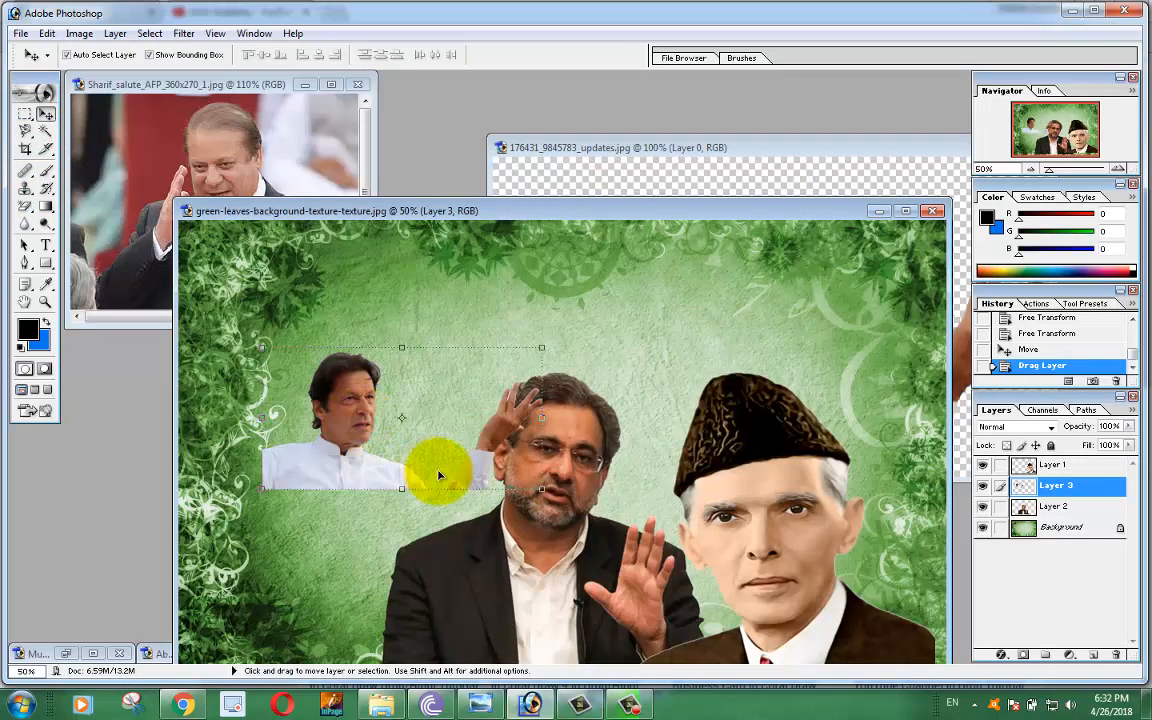
pyautogui.moveTo(544, 489)
pyautogui.mouseDown()
pyautogui.moveTo(519, 479)
pyautogui.moveTo(559, 498)
pyautogui.mouseUp()
pyautogui.moveTo(577, 596); pyautogui.dragTo(514, 544)
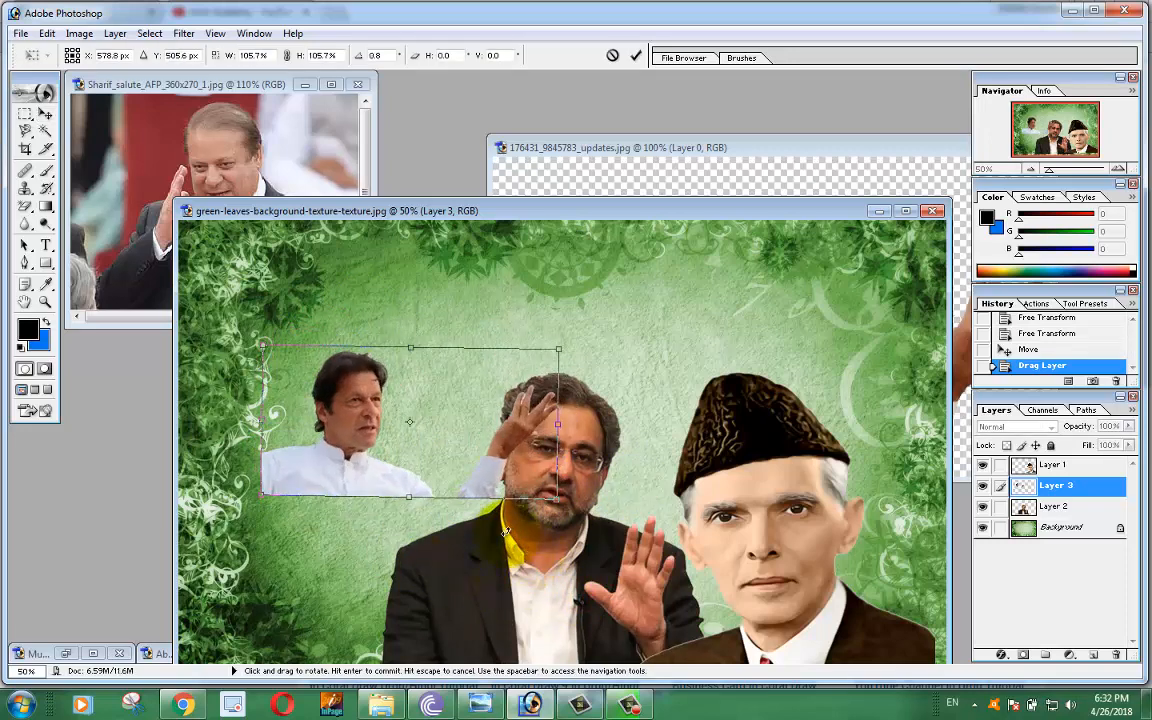
pyautogui.doubleClick(442, 432)
# - Move the man in glasses to the upper right of the composition and the white-shirted man into its lower left corner
pyautogui.click(593, 588)
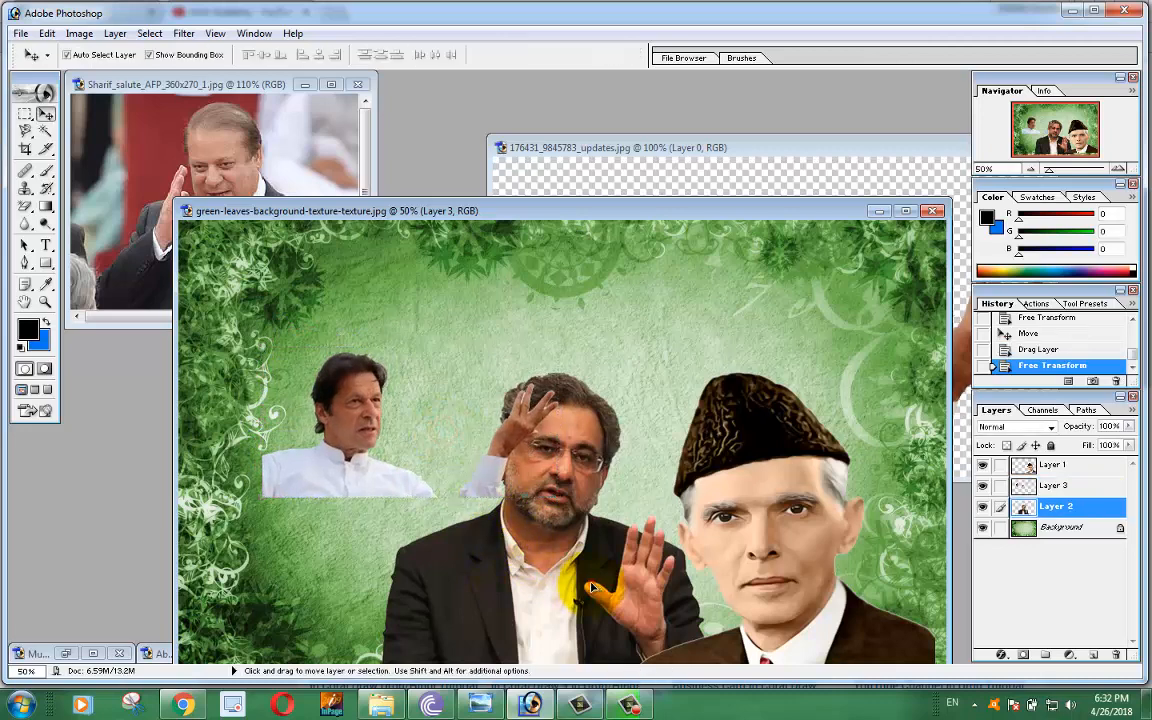
pyautogui.moveTo(596, 568); pyautogui.dragTo(811, 383)
pyautogui.moveTo(325, 475); pyautogui.dragTo(257, 642)
# - Enlarge the white-shirted man to about 172% wide and 192% high, and place the man in glasses between the other two portraits
pyautogui.click(475, 512)
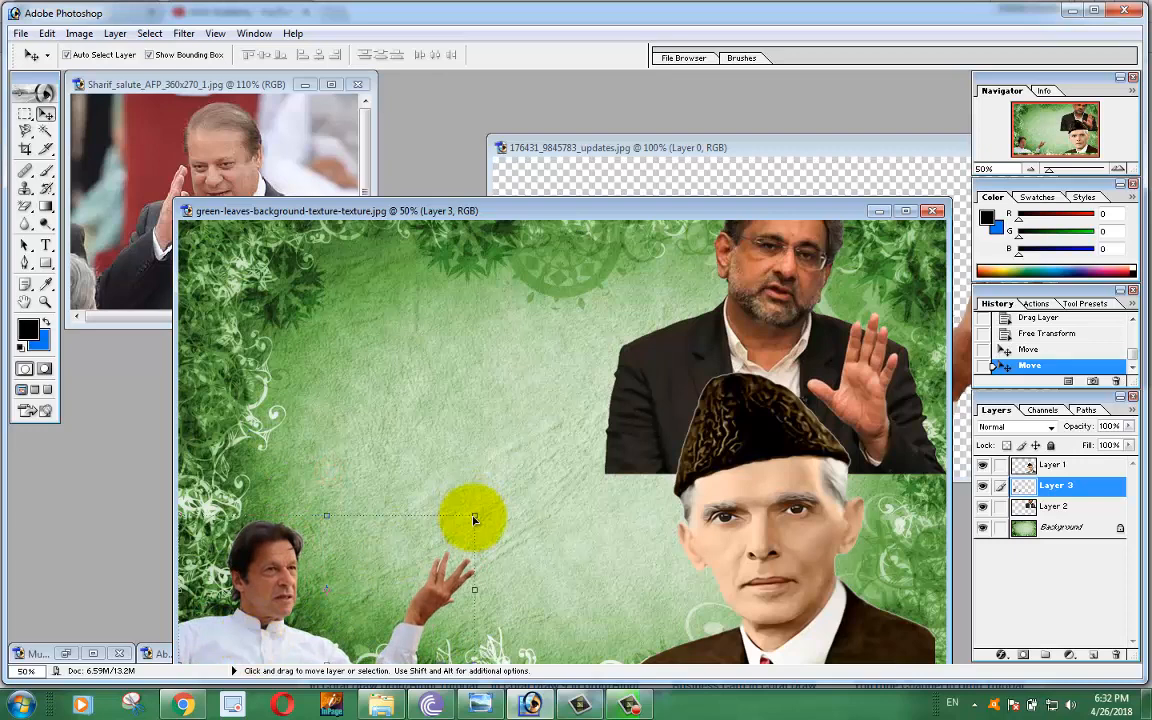
pyautogui.moveTo(475, 519); pyautogui.dragTo(598, 386)
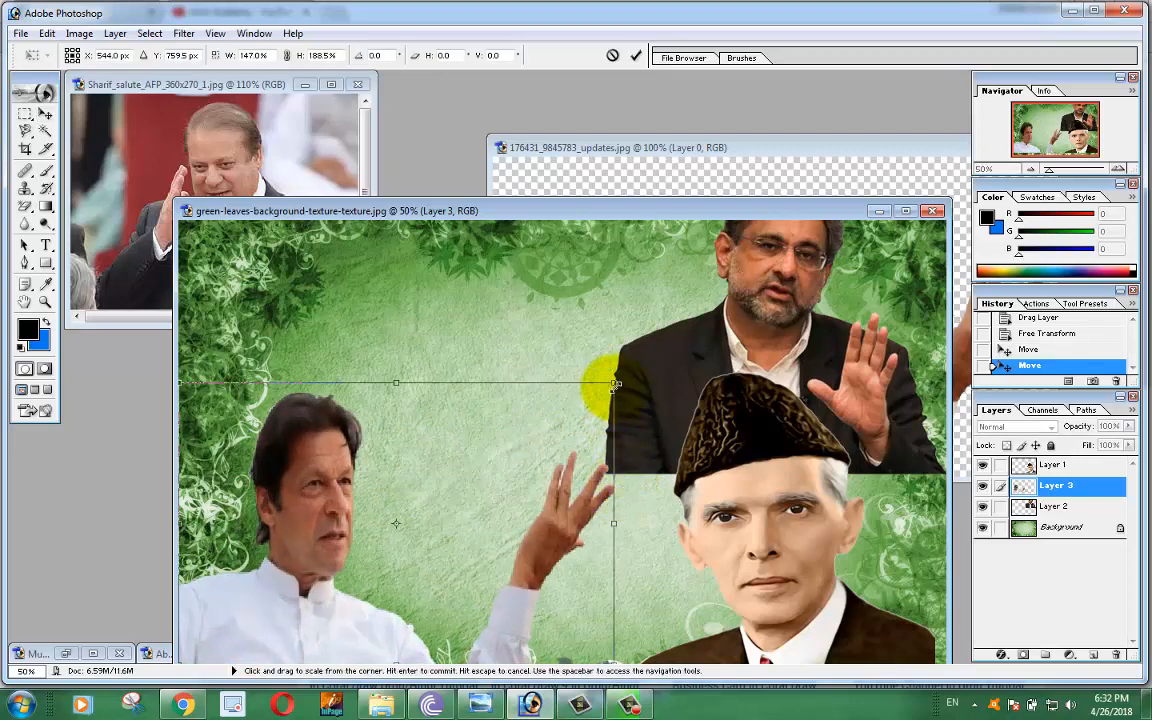
pyautogui.moveTo(614, 383); pyautogui.dragTo(687, 377)
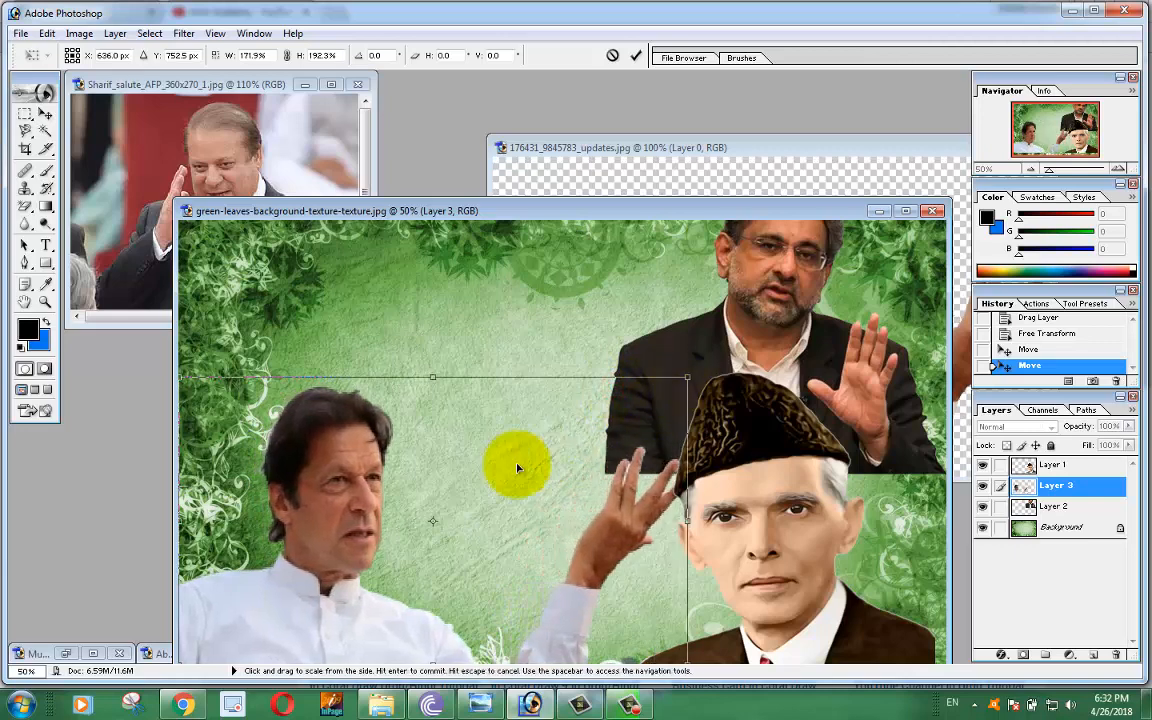
pyautogui.press('Return')
pyautogui.moveTo(812, 310); pyautogui.dragTo(577, 473)
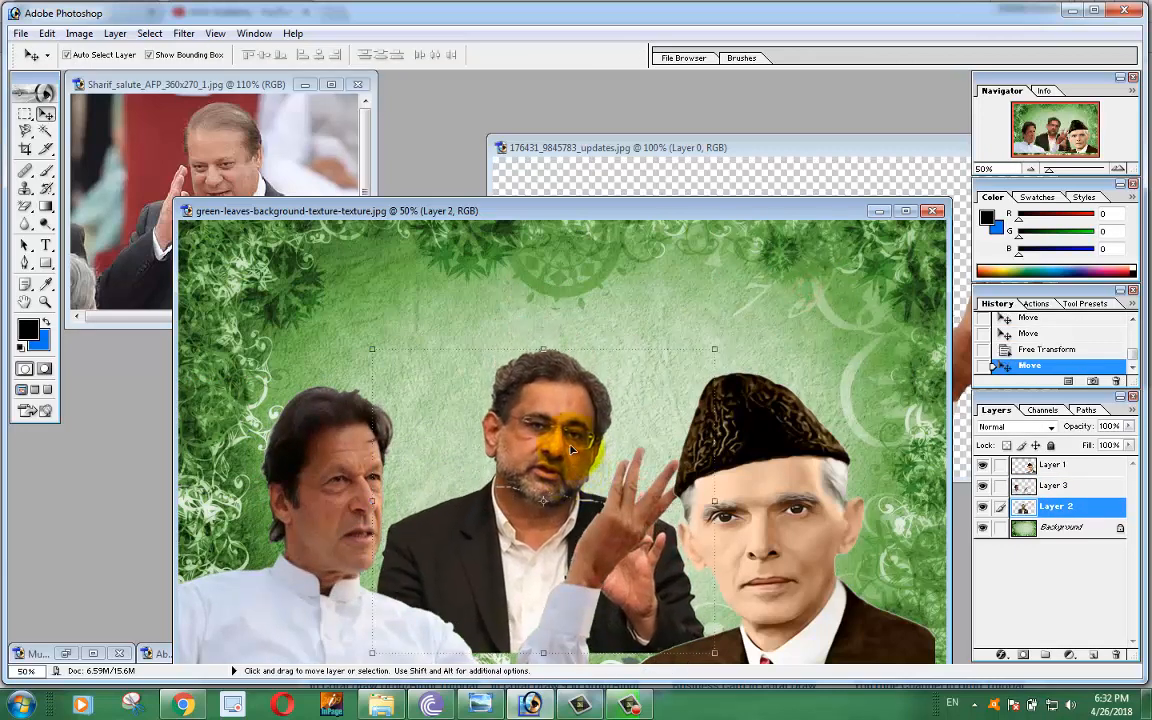
# - Try to erase the stray marks near the glasses man's neck on the Background layer with the Eraser at brush size 90
pyautogui.click(550, 306)
pyautogui.moveTo(30, 213)
pyautogui.mouseDown()
pyautogui.moveTo(31, 200)
pyautogui.moveTo(60, 199)
pyautogui.mouseUp()
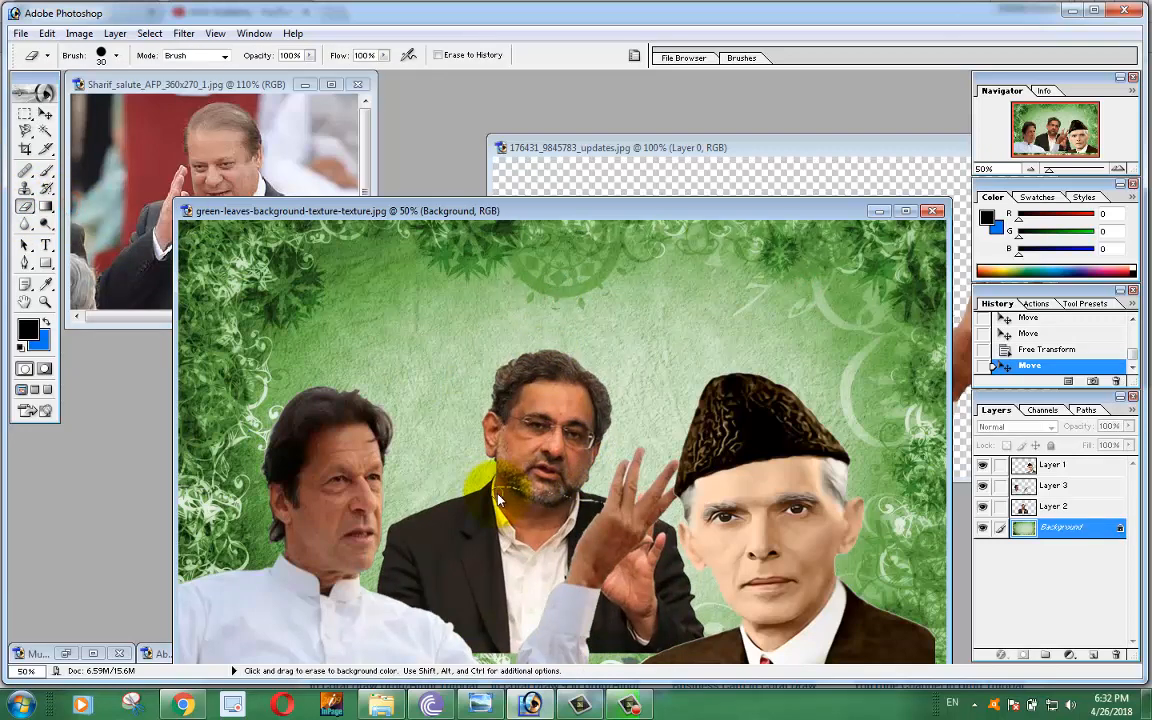
pyautogui.press(']')
pyautogui.press(']')
pyautogui.press(']')
pyautogui.press(']')
pyautogui.press(']')
pyautogui.press(']')
pyautogui.click(438, 475)
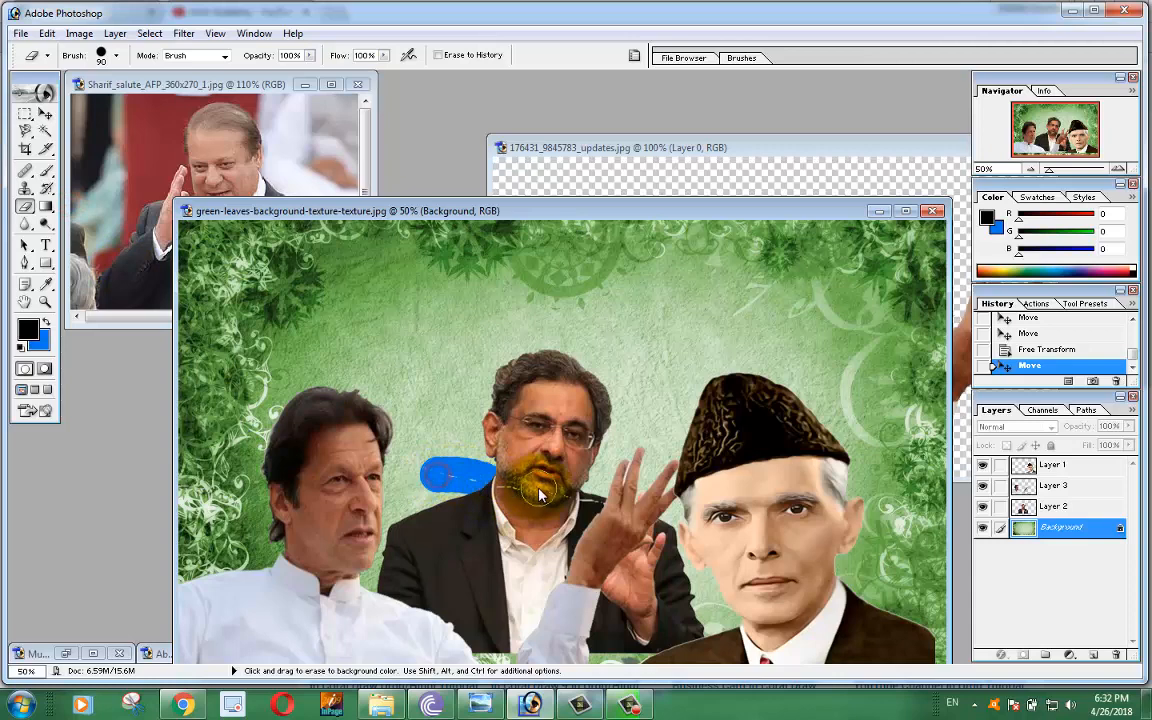
pyautogui.hotkey('ctrl', 'z')
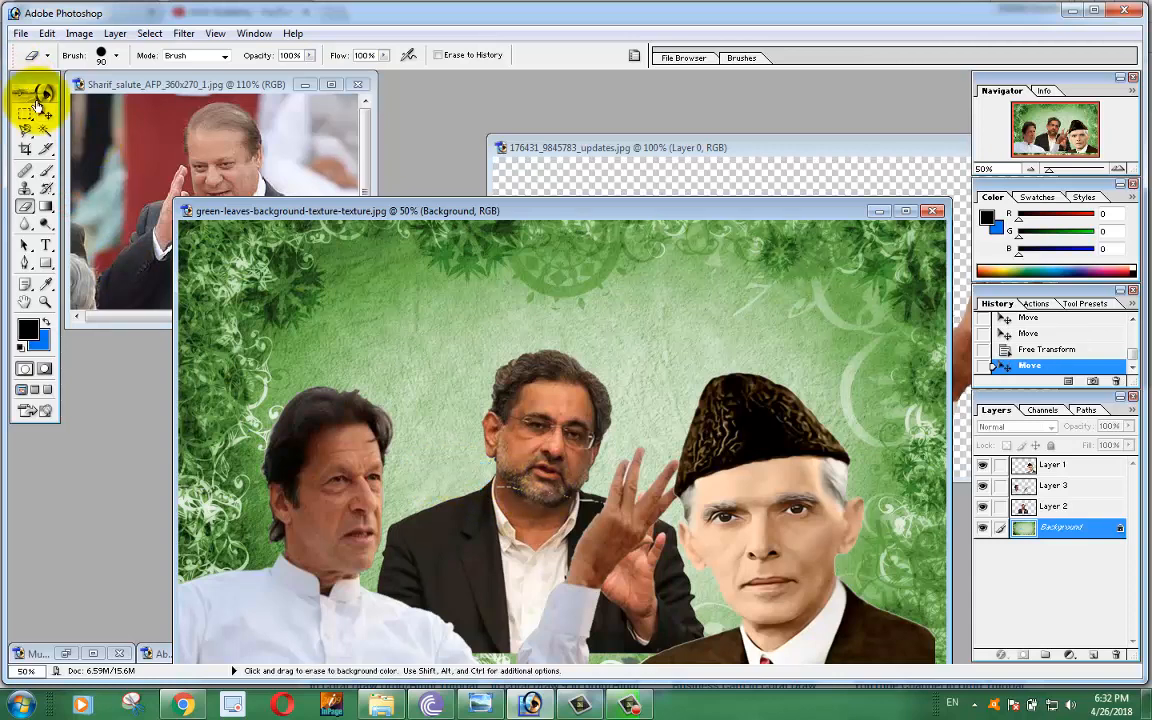
# - Erase the white-shirted man layer's stray marks around the glasses man's collar with the Eraser at brush size 90
pyautogui.click(45, 114)
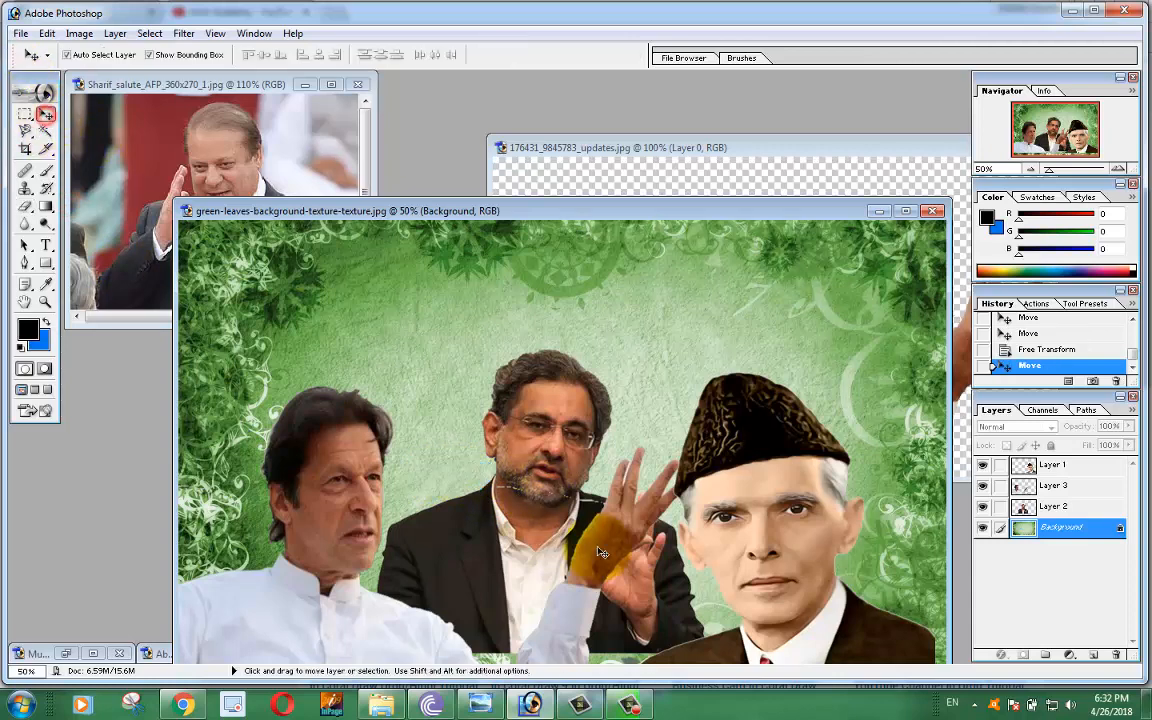
pyautogui.click(367, 608)
pyautogui.press('e')
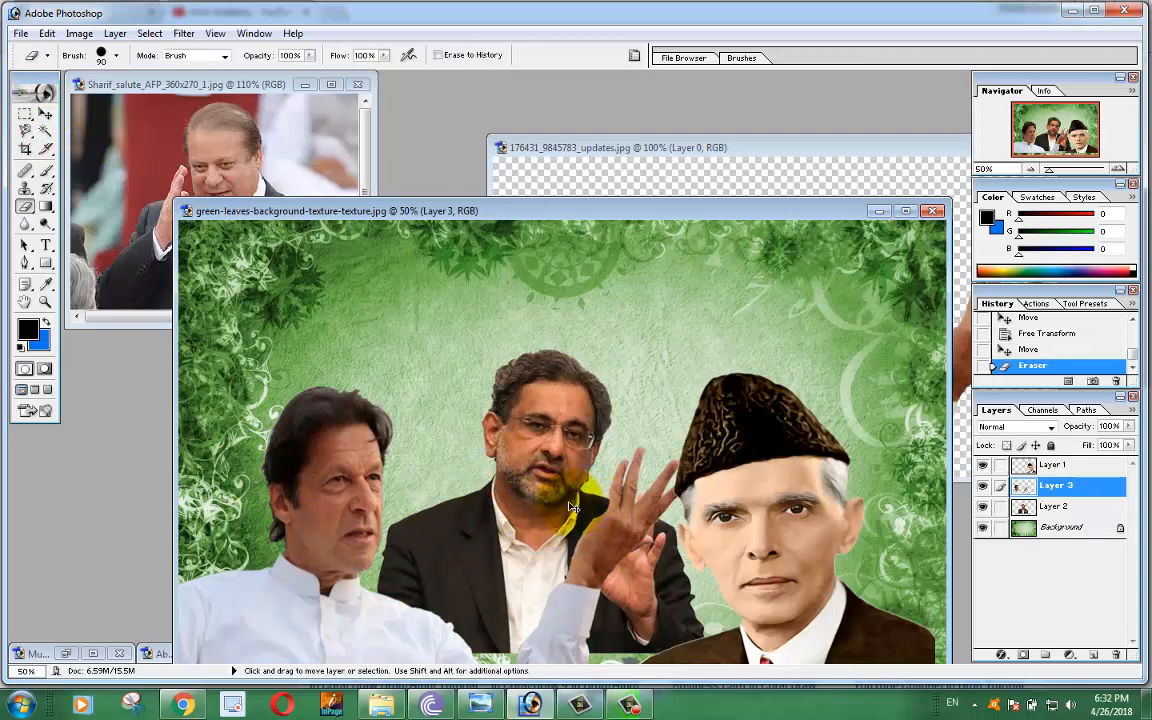
pyautogui.hotkey('ctrl', 'z')
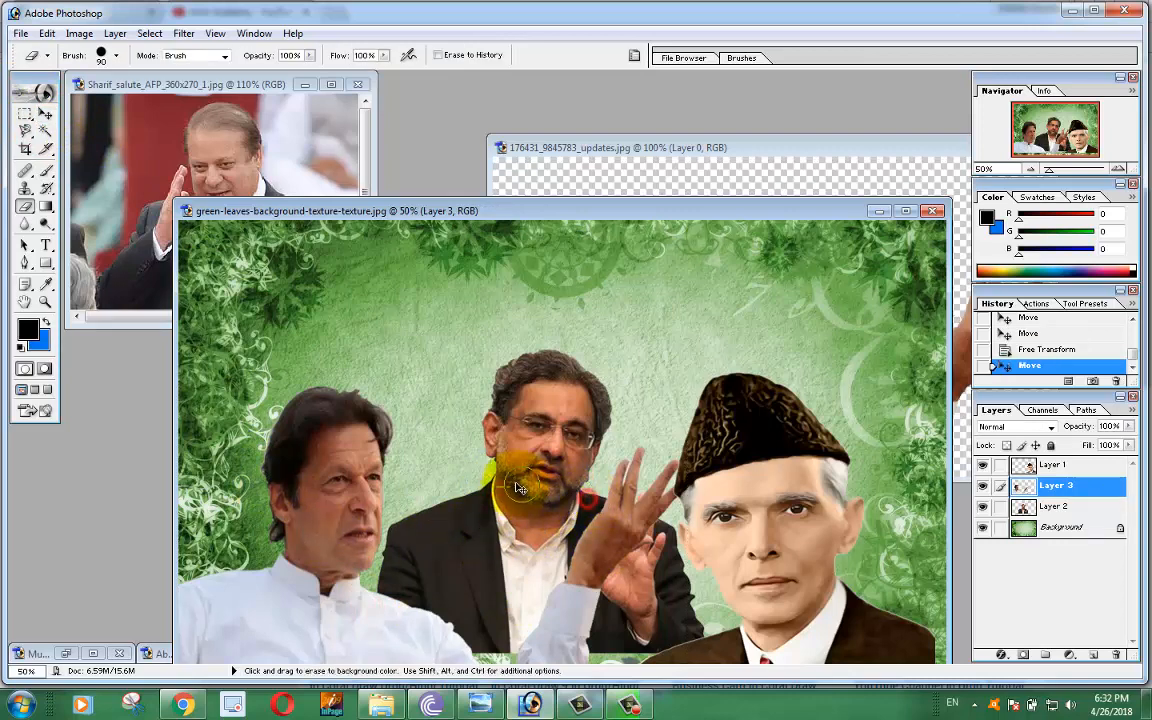
pyautogui.moveTo(502, 487); pyautogui.dragTo(562, 565)
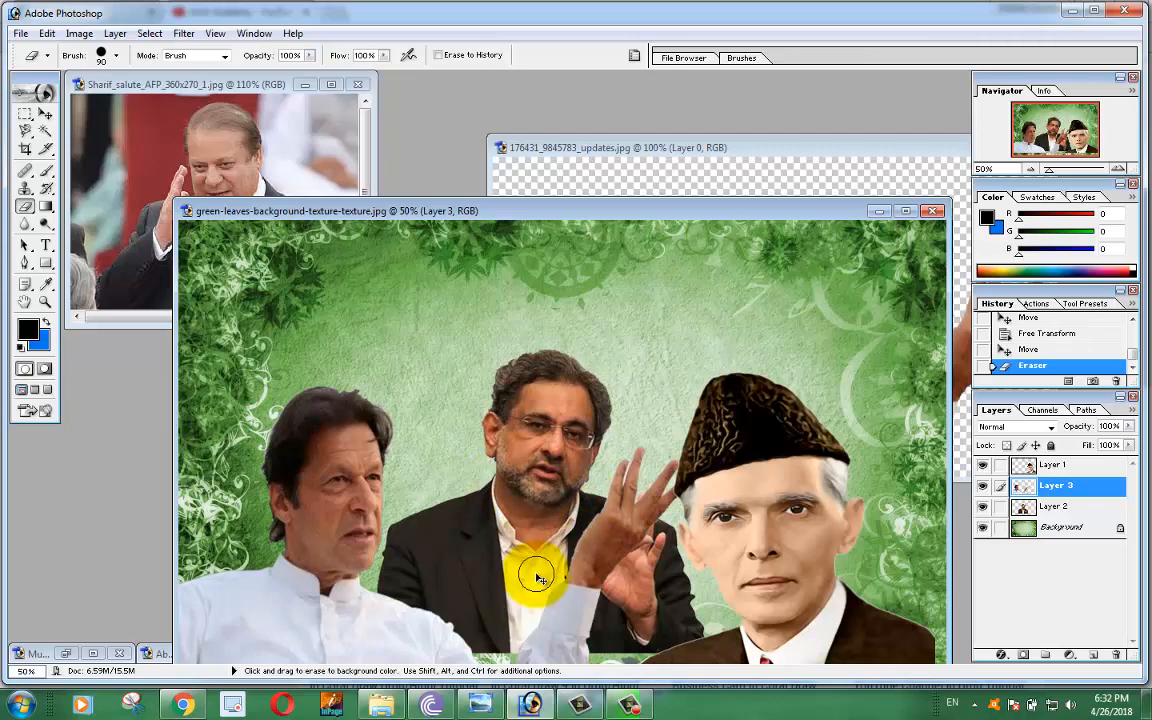
# - Minimize 176431_9845783_updates.jpg and bring Sharif_salute_AFP_360x270_1.jpg to the front over the green composition
pyautogui.click(45, 113)
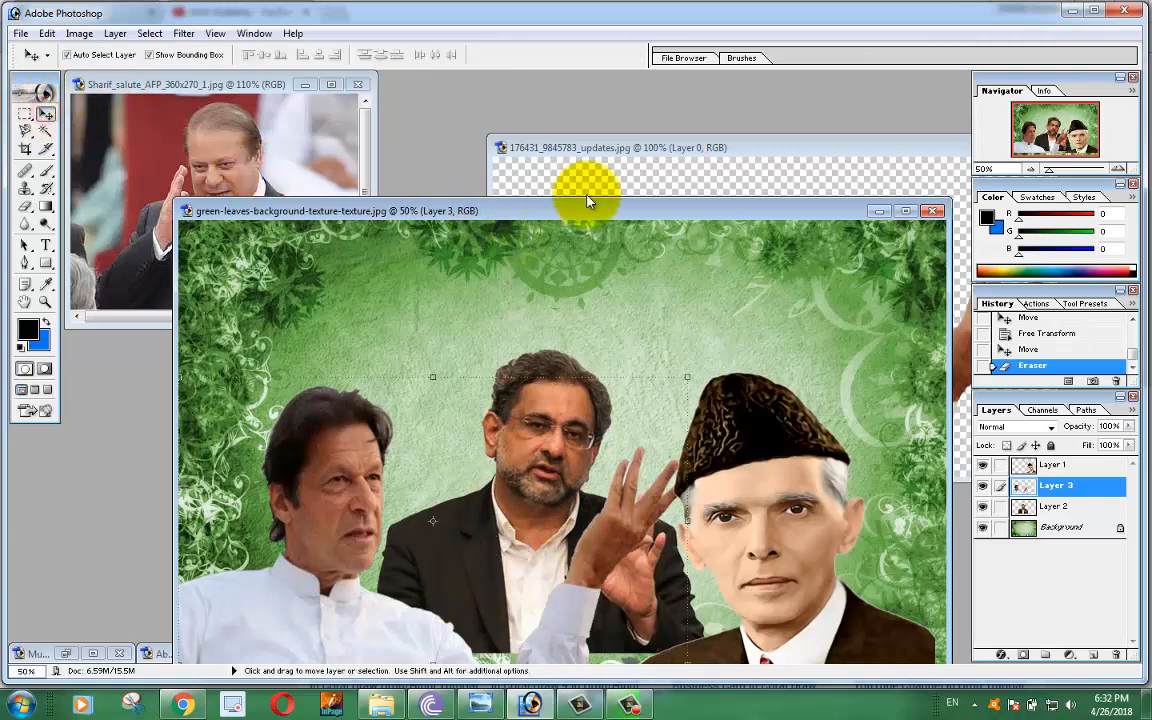
pyautogui.click(558, 165)
pyautogui.moveTo(855, 155); pyautogui.dragTo(766, 193)
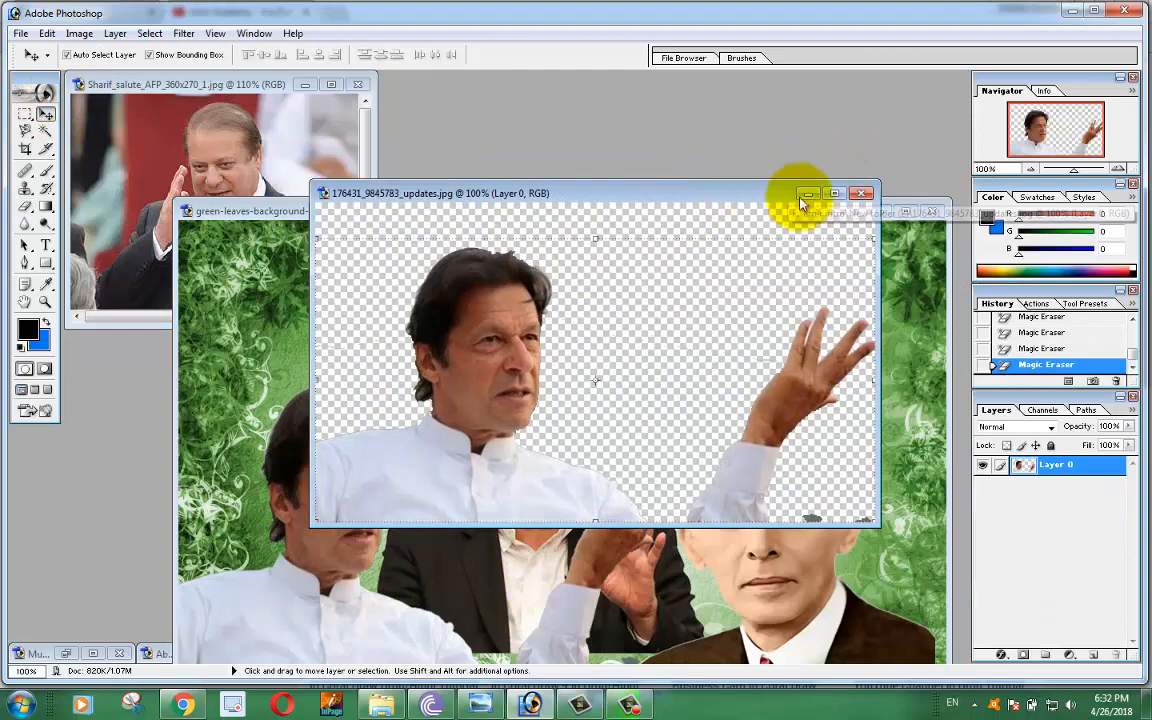
pyautogui.click(805, 195)
pyautogui.click(182, 84)
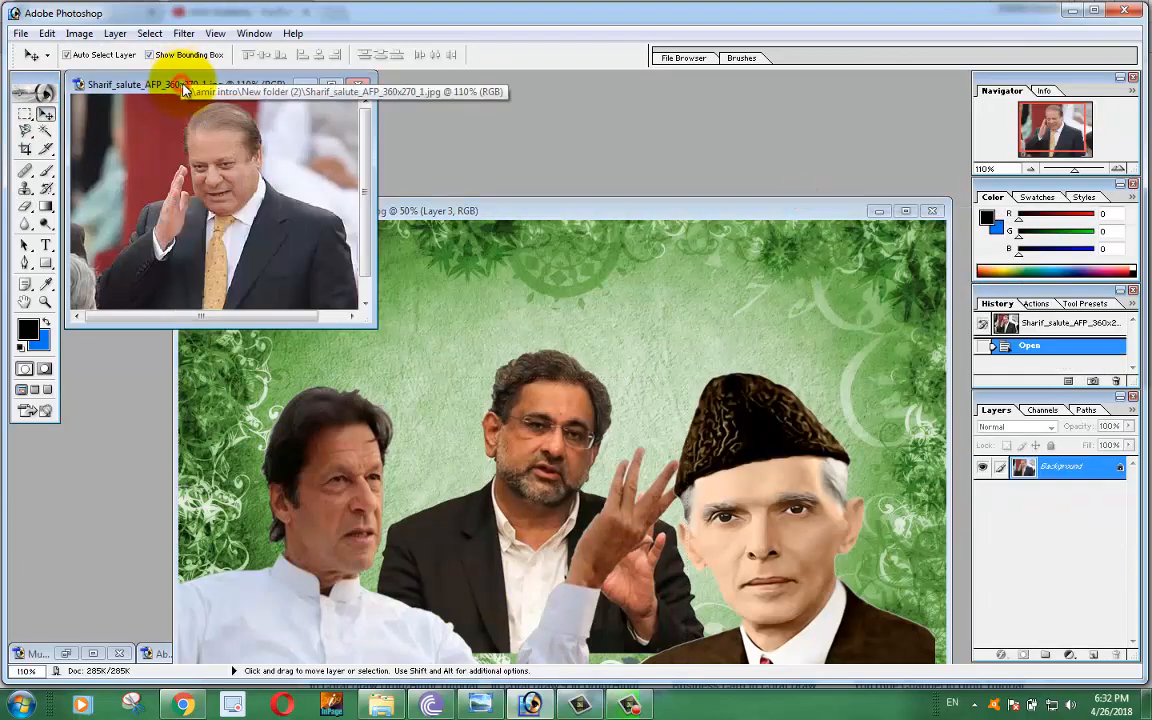
pyautogui.moveTo(184, 84); pyautogui.dragTo(488, 143)
pyautogui.click(641, 143)
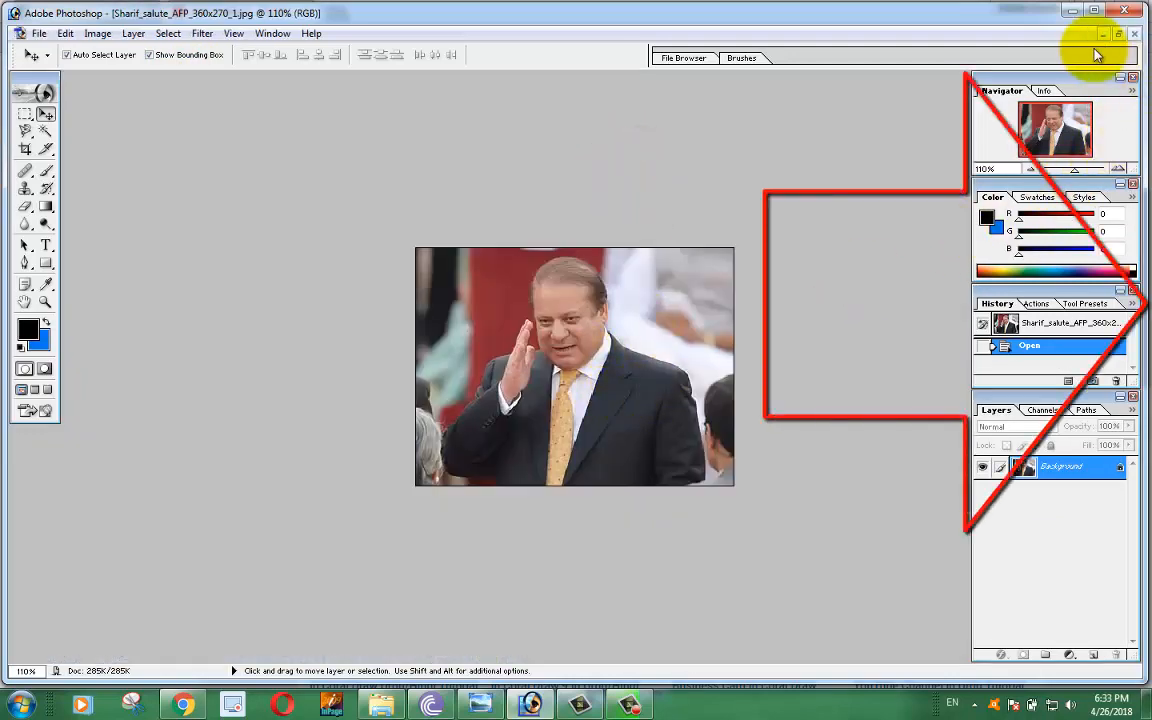
pyautogui.click(1121, 35)
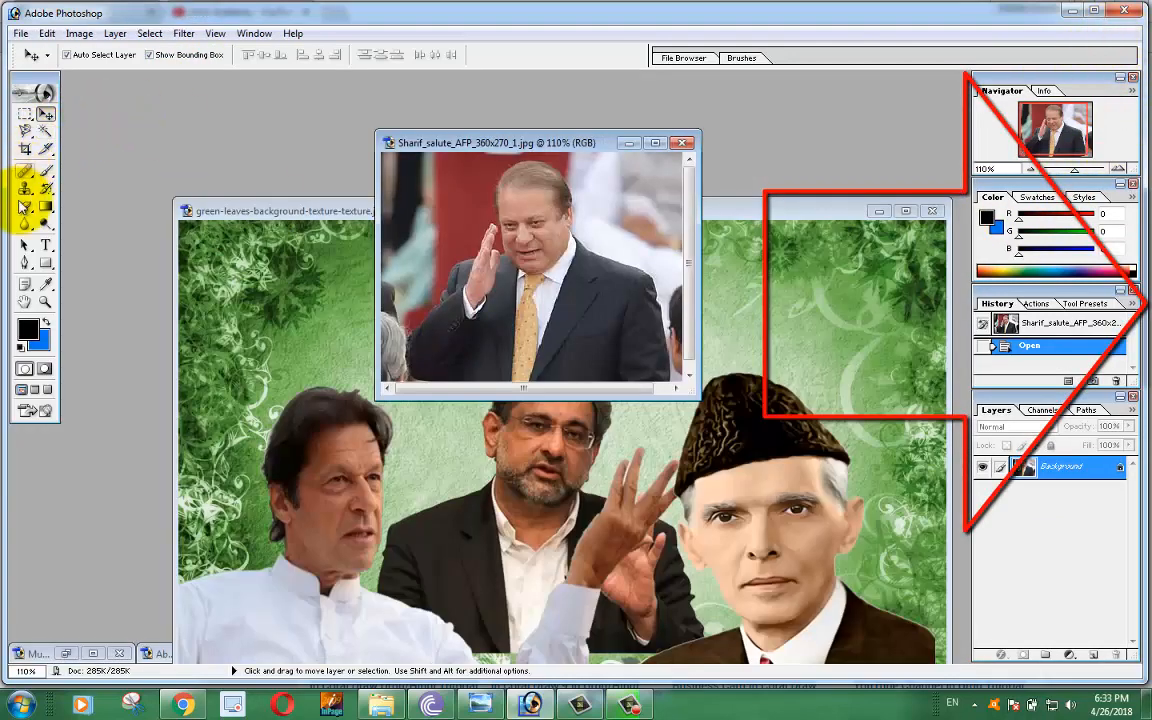
# - Remove the backdrop areas around the saluting man with the Magic Eraser at tolerance 32
pyautogui.moveTo(25, 206); pyautogui.dragTo(68, 237)
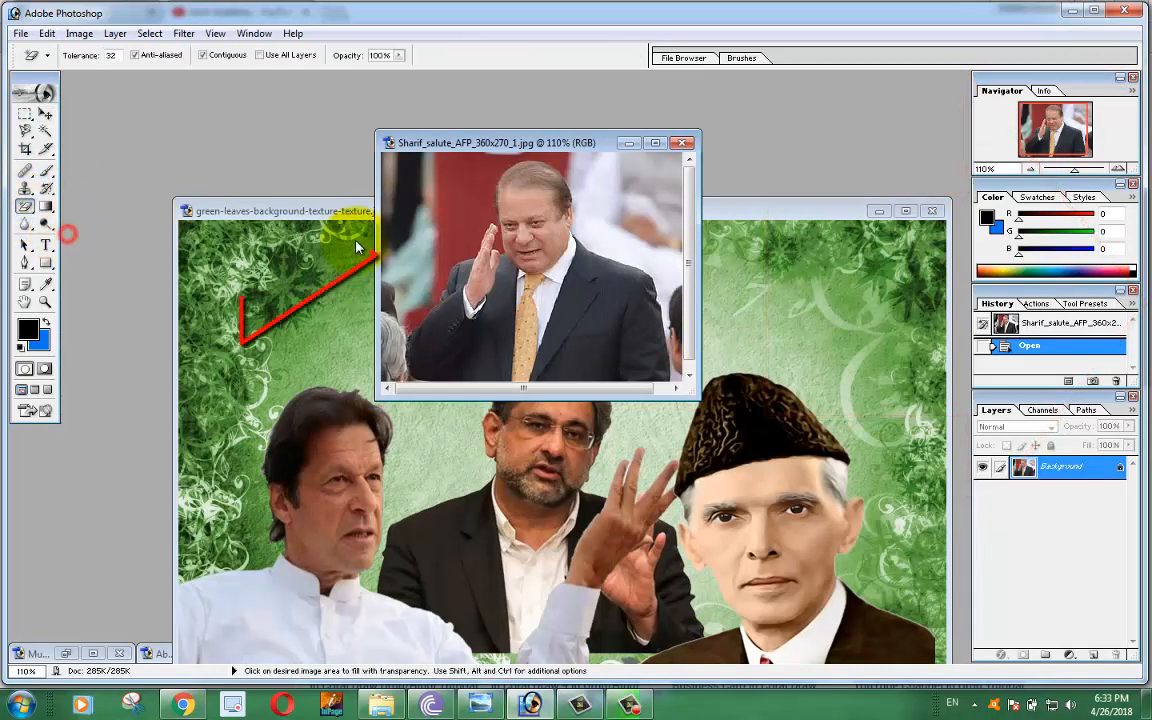
pyautogui.click(450, 200)
pyautogui.click(612, 190)
pyautogui.click(655, 233)
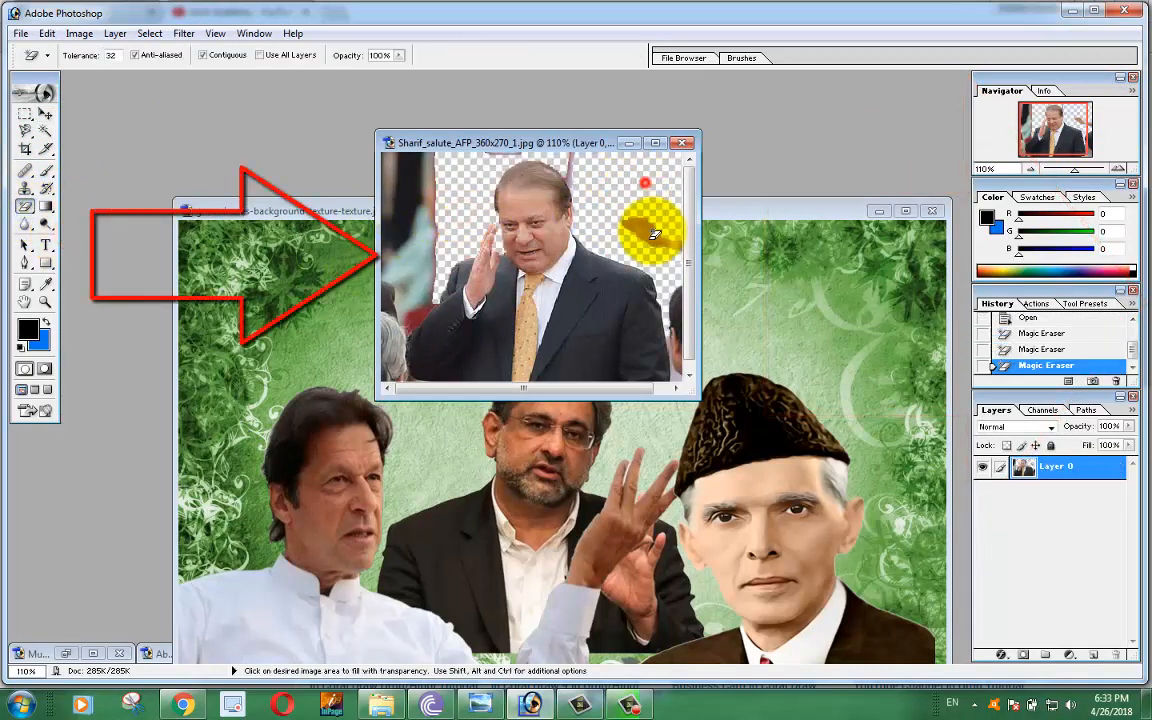
pyautogui.click(677, 325)
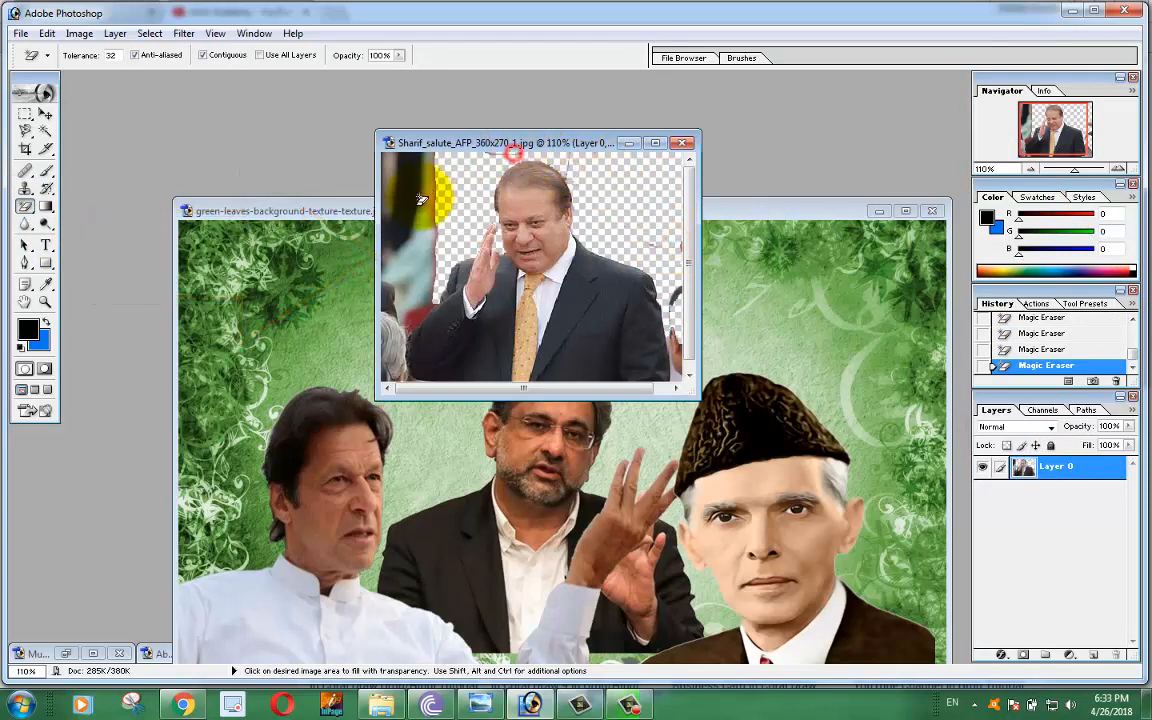
pyautogui.click(420, 270)
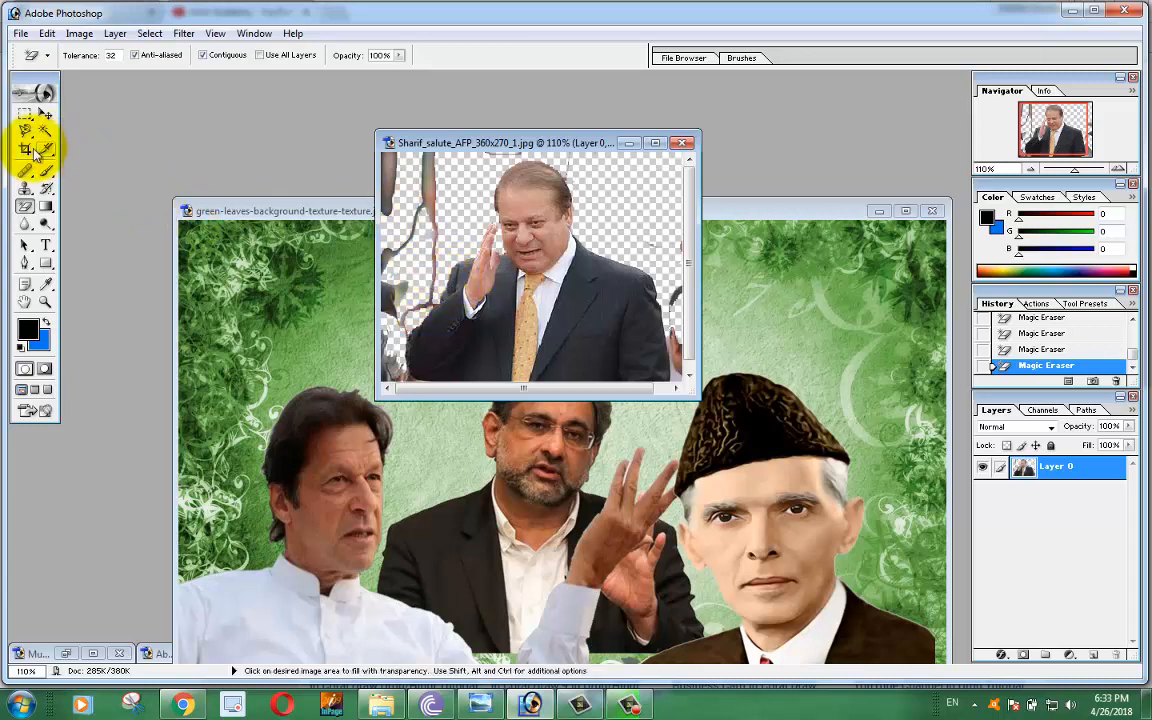
# - Erase the leftover background fragments around the saluting man with the regular Eraser, reducing the brush size from 90 to 30
pyautogui.moveTo(24, 206); pyautogui.dragTo(68, 206)
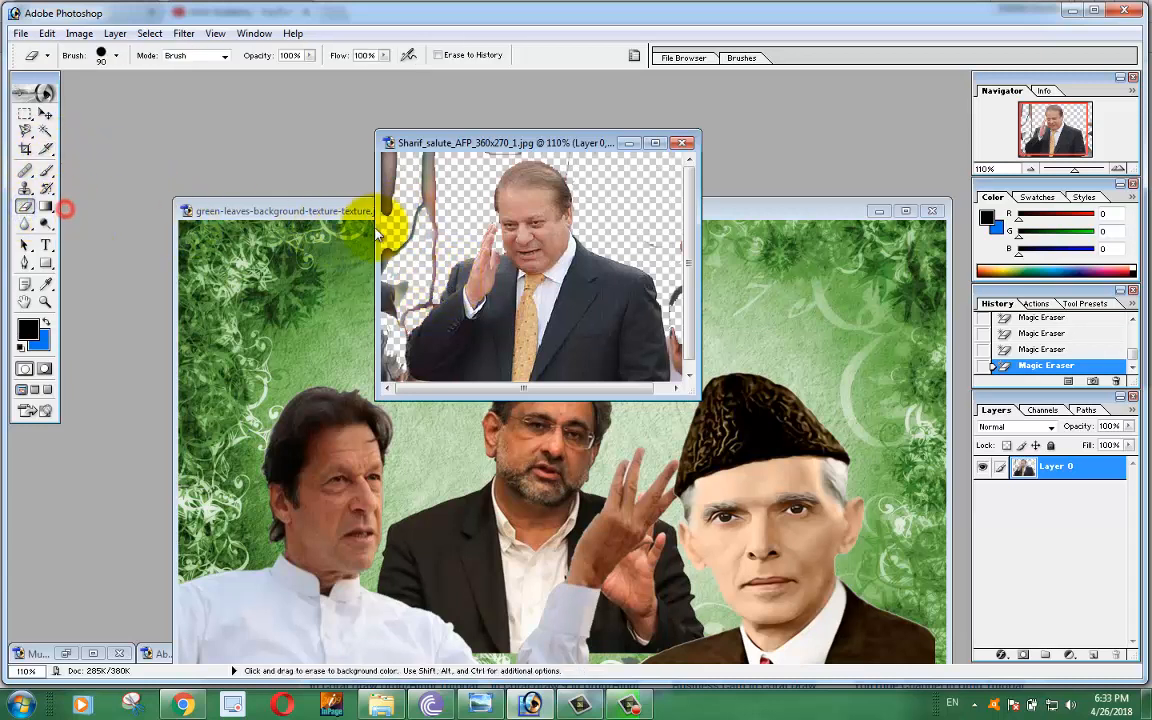
pyautogui.click(424, 193)
pyautogui.click(401, 280)
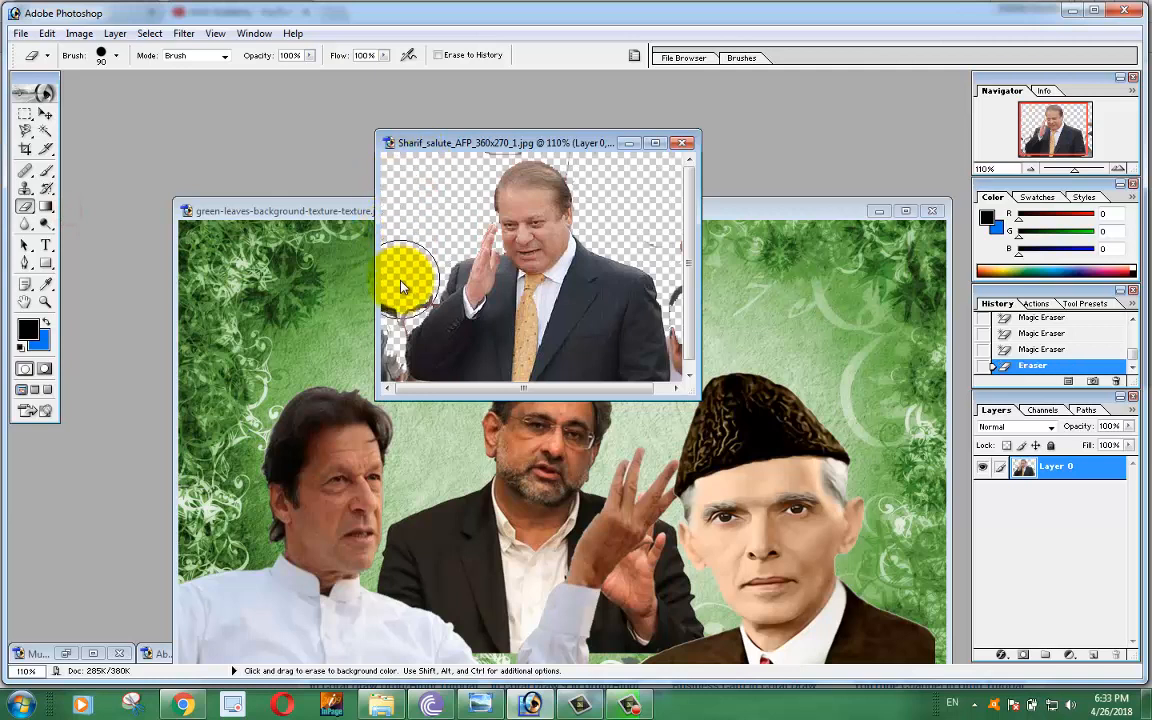
pyautogui.click(399, 283)
pyautogui.click(399, 284)
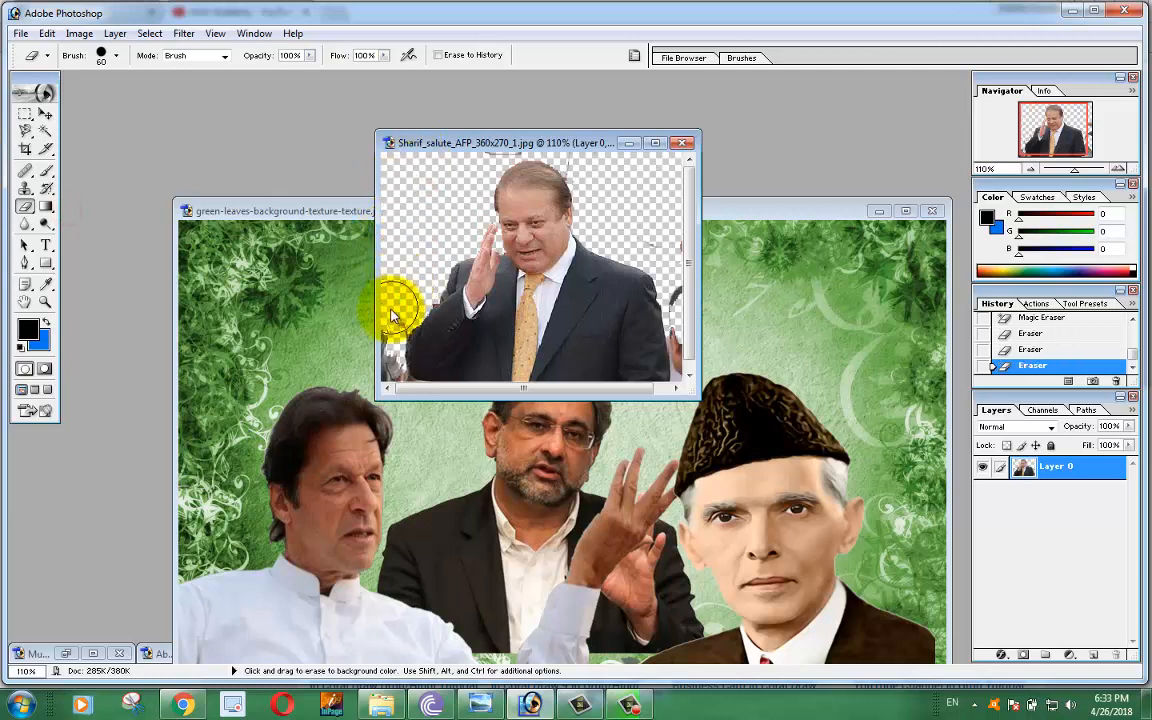
pyautogui.press('[')
pyautogui.click(383, 329)
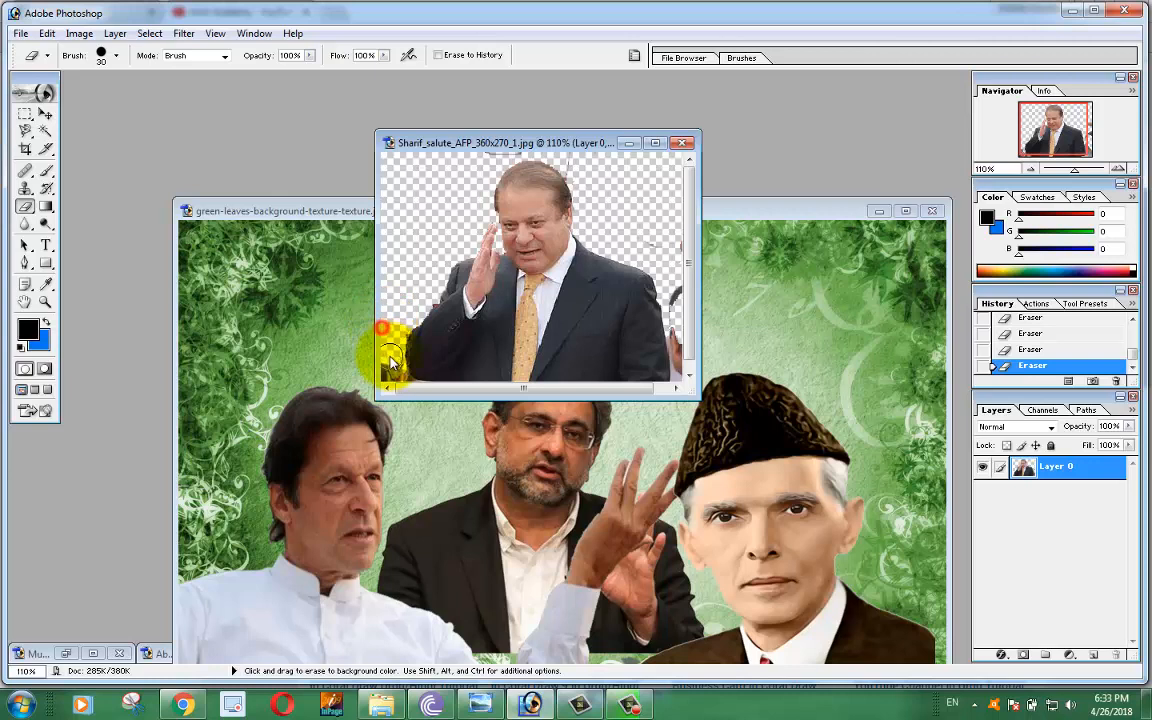
pyautogui.moveTo(482, 148); pyautogui.dragTo(510, 154)
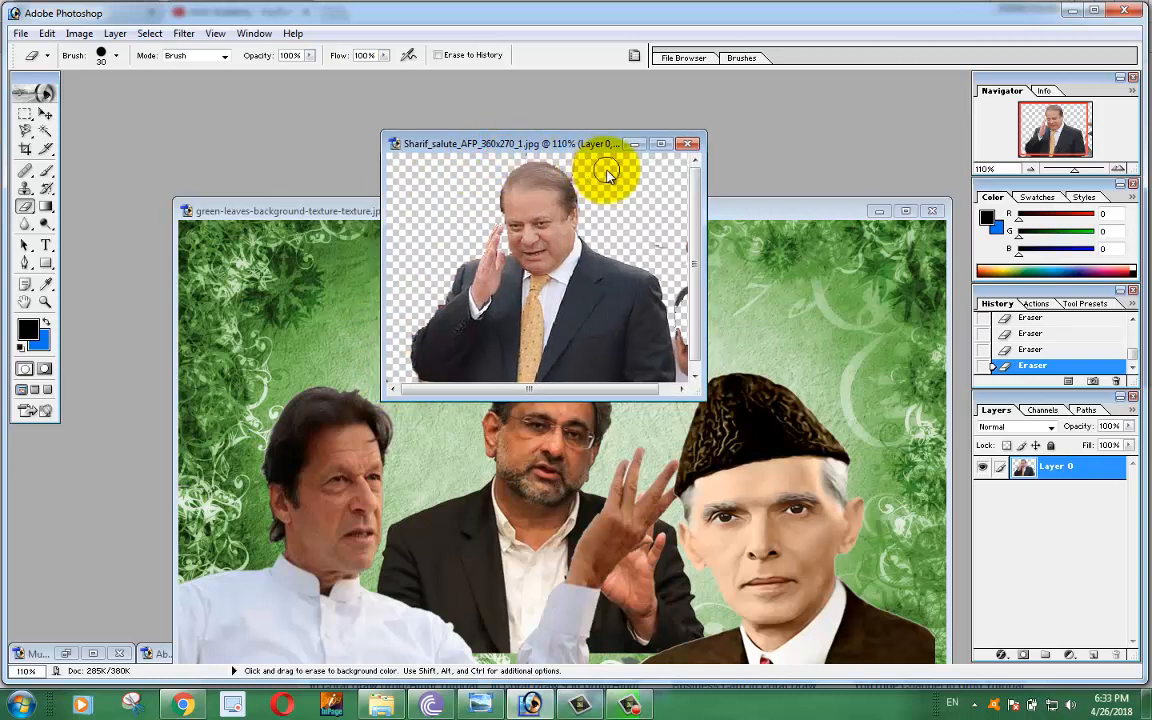
pyautogui.moveTo(580, 168)
pyautogui.mouseDown()
pyautogui.moveTo(644, 240)
pyautogui.moveTo(682, 247)
pyautogui.moveTo(687, 335)
pyautogui.mouseUp()
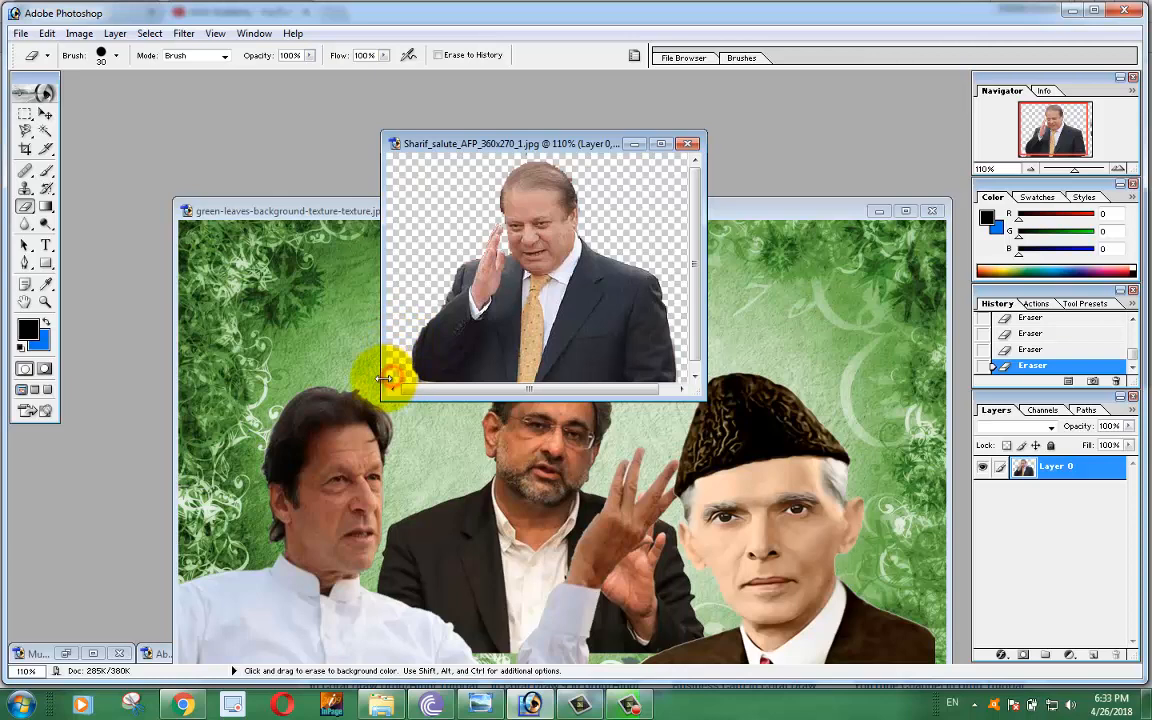
# - Copy the saluting man's cut-out into the green leaves composition, enlarge it and place it over the man in glasses
pyautogui.click(45, 113)
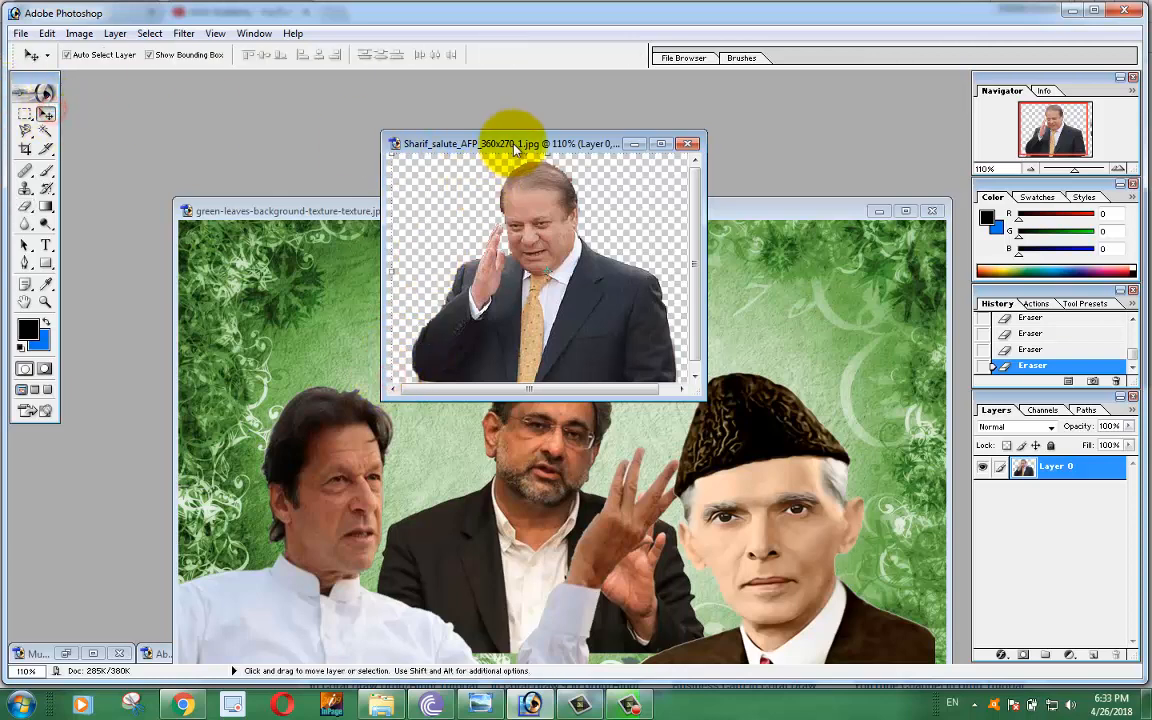
pyautogui.moveTo(515, 148); pyautogui.dragTo(777, 142)
pyautogui.moveTo(771, 252); pyautogui.dragTo(448, 343)
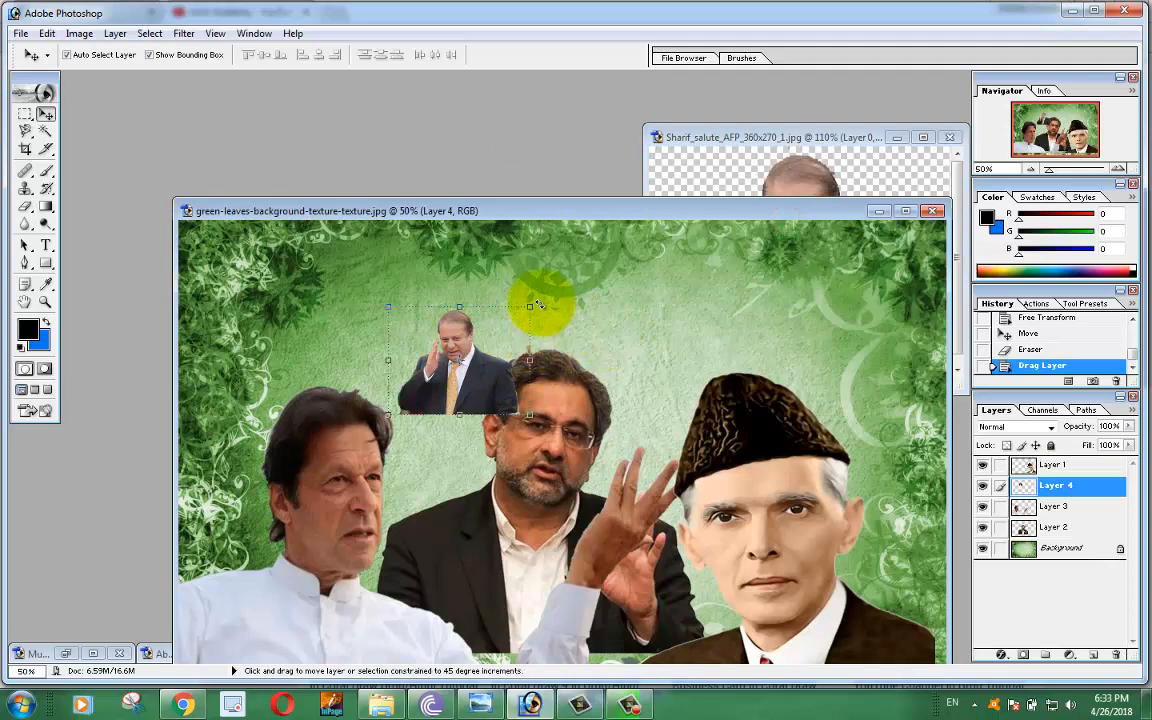
pyautogui.moveTo(530, 313); pyautogui.dragTo(672, 226)
pyautogui.moveTo(565, 361); pyautogui.dragTo(560, 447)
pyautogui.press('Return')
# - Erase the remaining stray marks around the saluting man on Layer 4 with the Eraser at brush size 70
pyautogui.press('e')
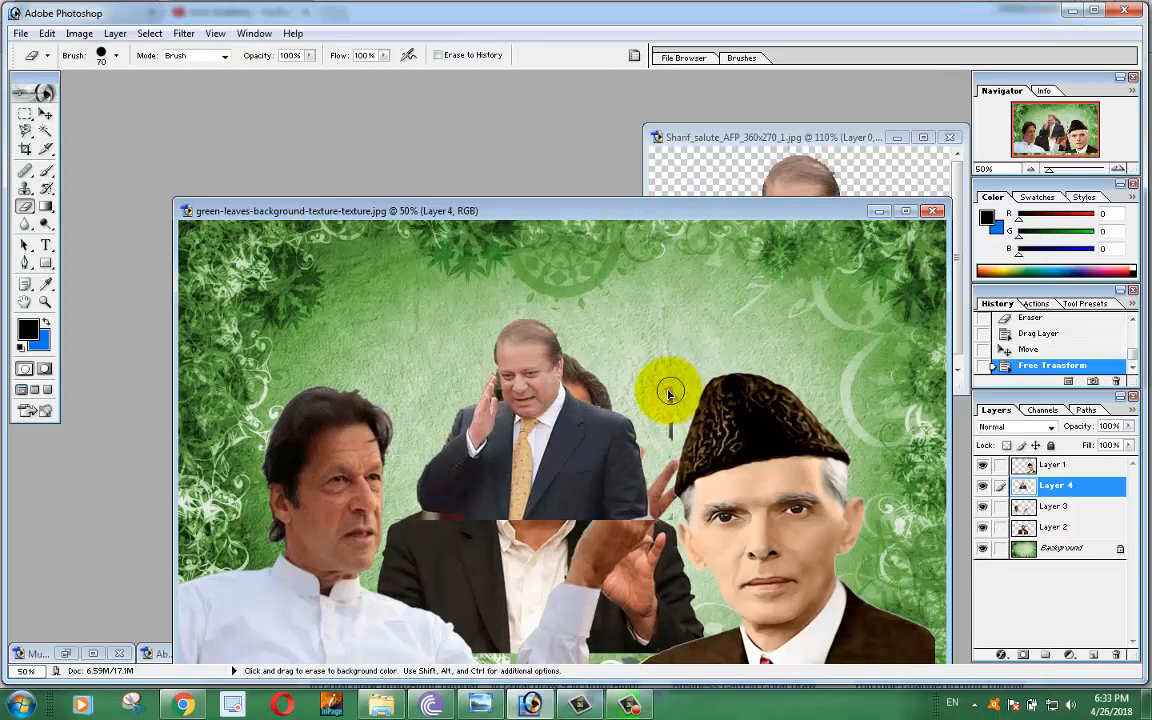
pyautogui.moveTo(669, 393); pyautogui.dragTo(668, 450)
pyautogui.moveTo(658, 520)
pyautogui.mouseDown()
pyautogui.moveTo(656, 533)
pyautogui.moveTo(675, 527)
pyautogui.mouseUp()
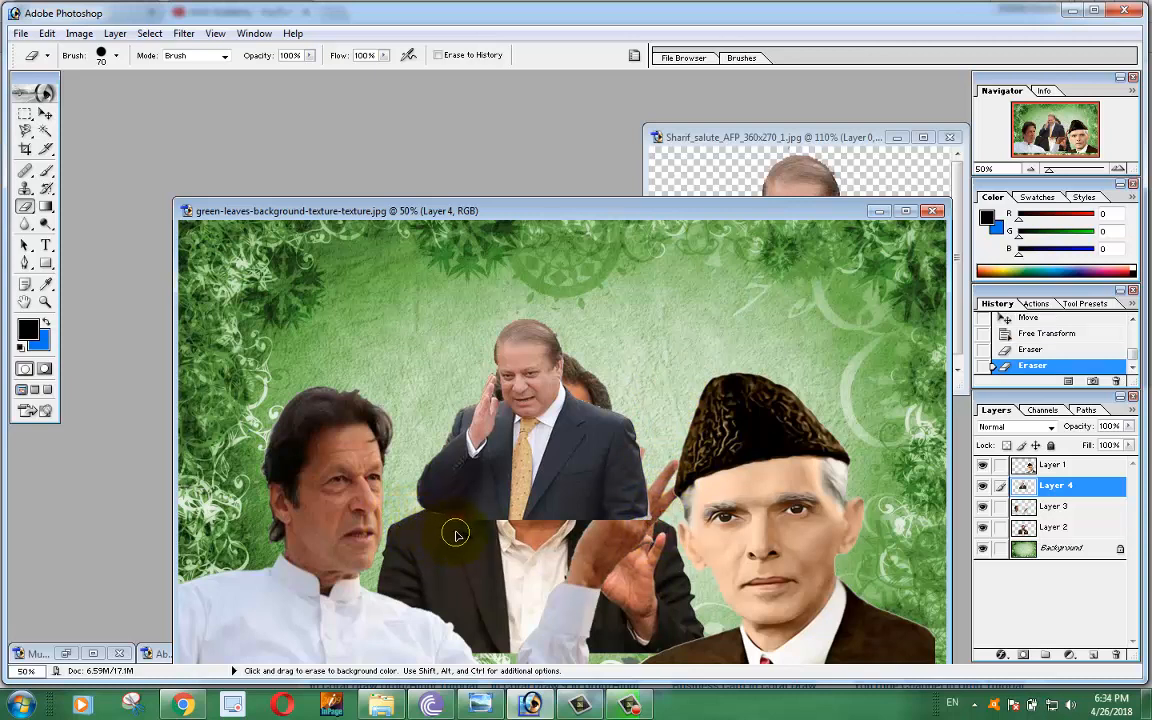
pyautogui.moveTo(455, 535); pyautogui.dragTo(415, 480)
pyautogui.click(45, 114)
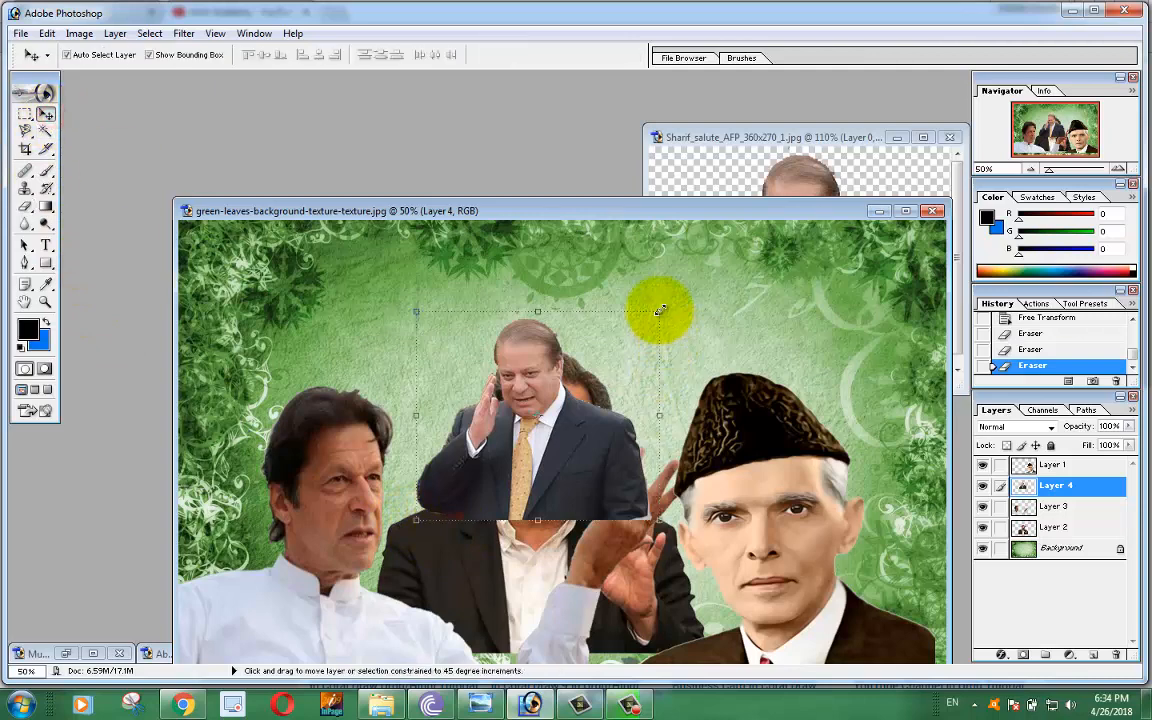
# - Enlarge the saluting man on Layer 4 slightly and move him to the composition's upper-right corner, behind the man in the cap
pyautogui.moveTo(660, 311); pyautogui.dragTo(730, 250)
pyautogui.moveTo(624, 404); pyautogui.dragTo(851, 383)
pyautogui.moveTo(939, 477); pyautogui.dragTo(907, 432)
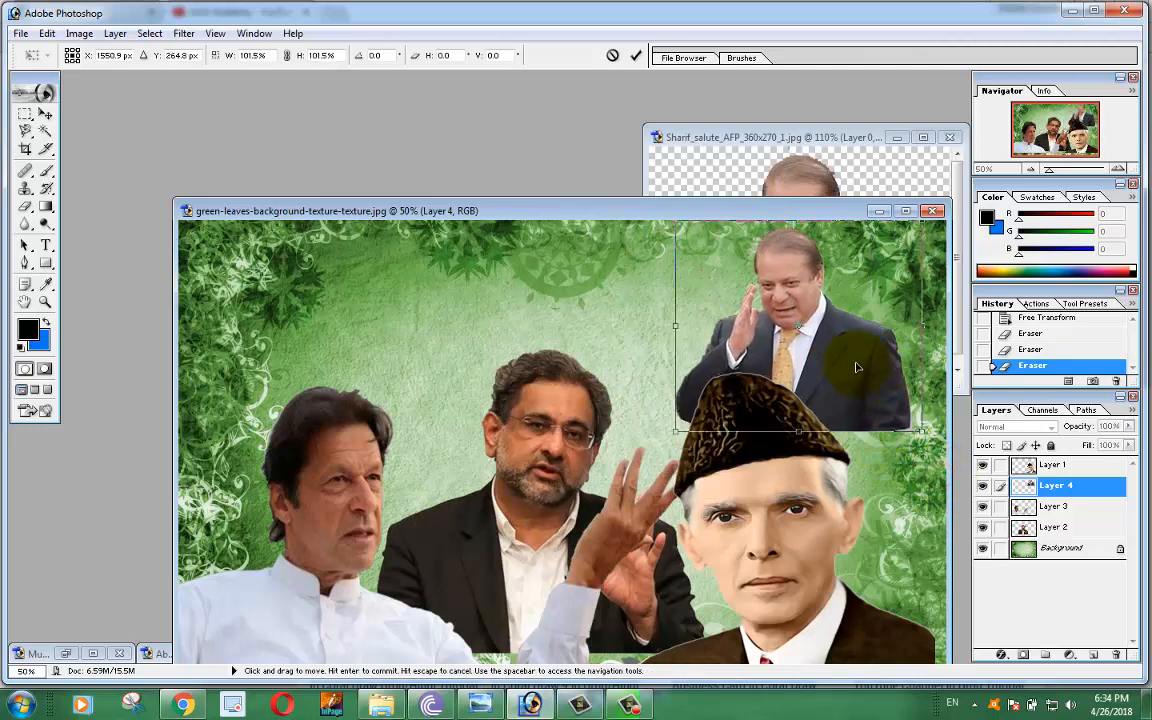
pyautogui.doubleClick(713, 300)
# - Minimize the saluting man's source image and reposition the green leaves composition window so the whole picture is in view
pyautogui.moveTo(802, 213); pyautogui.dragTo(729, 152)
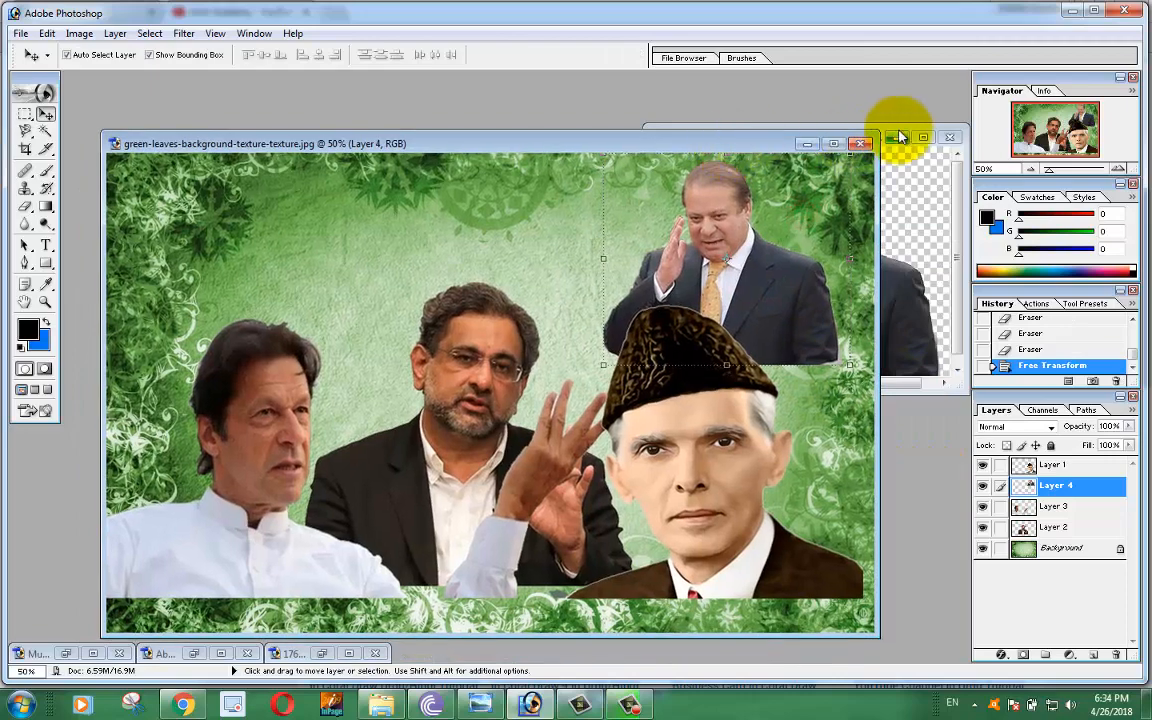
pyautogui.click(897, 137)
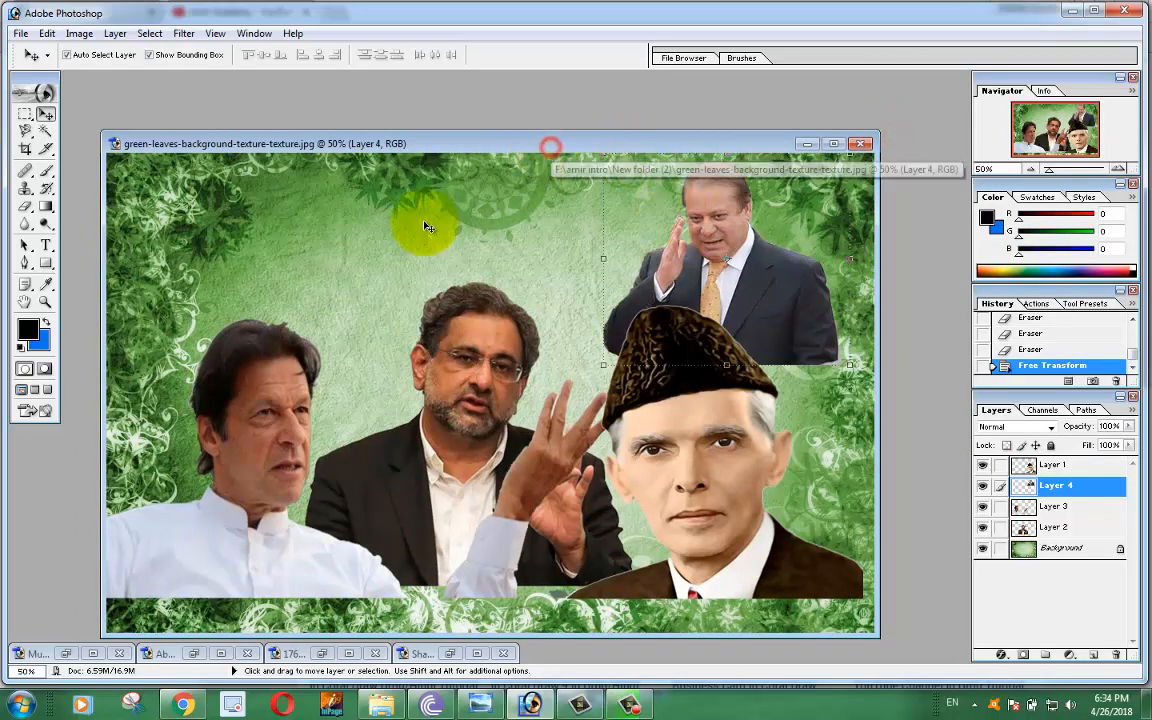
pyautogui.click(384, 205)
pyautogui.moveTo(483, 152); pyautogui.dragTo(489, 118)
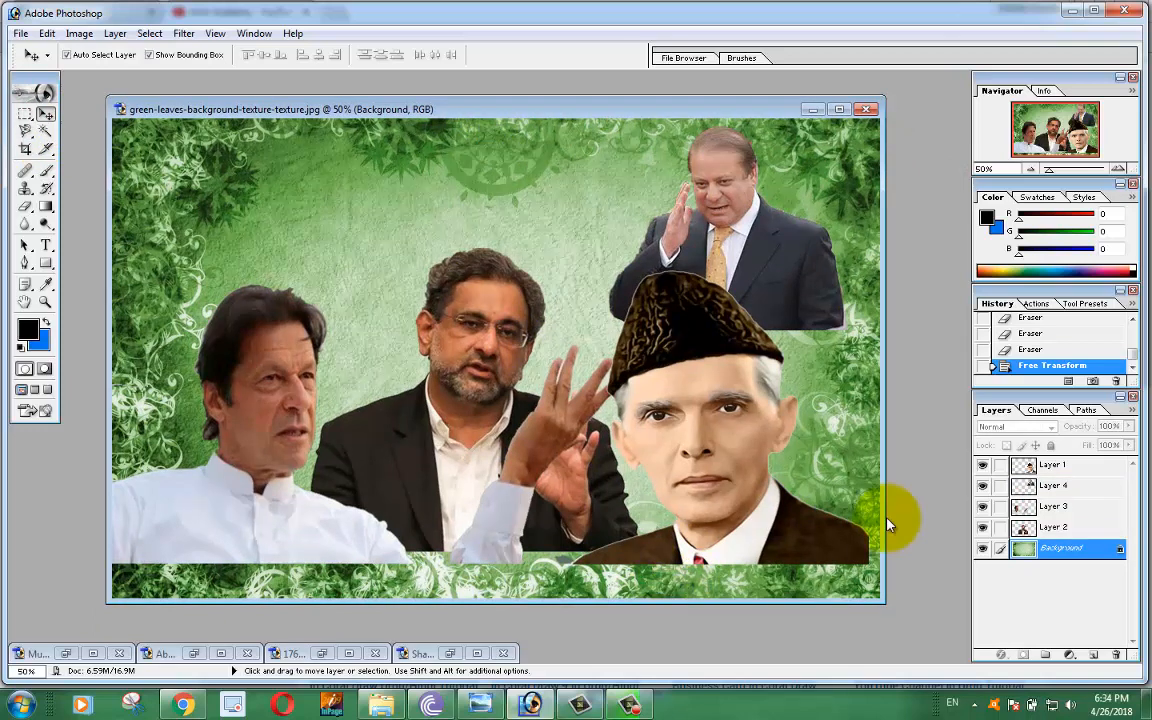
# - Move the man in the cap into the picture's bottom-right corner and lower the men in white and in glasses to the bottom edge
pyautogui.click(682, 480)
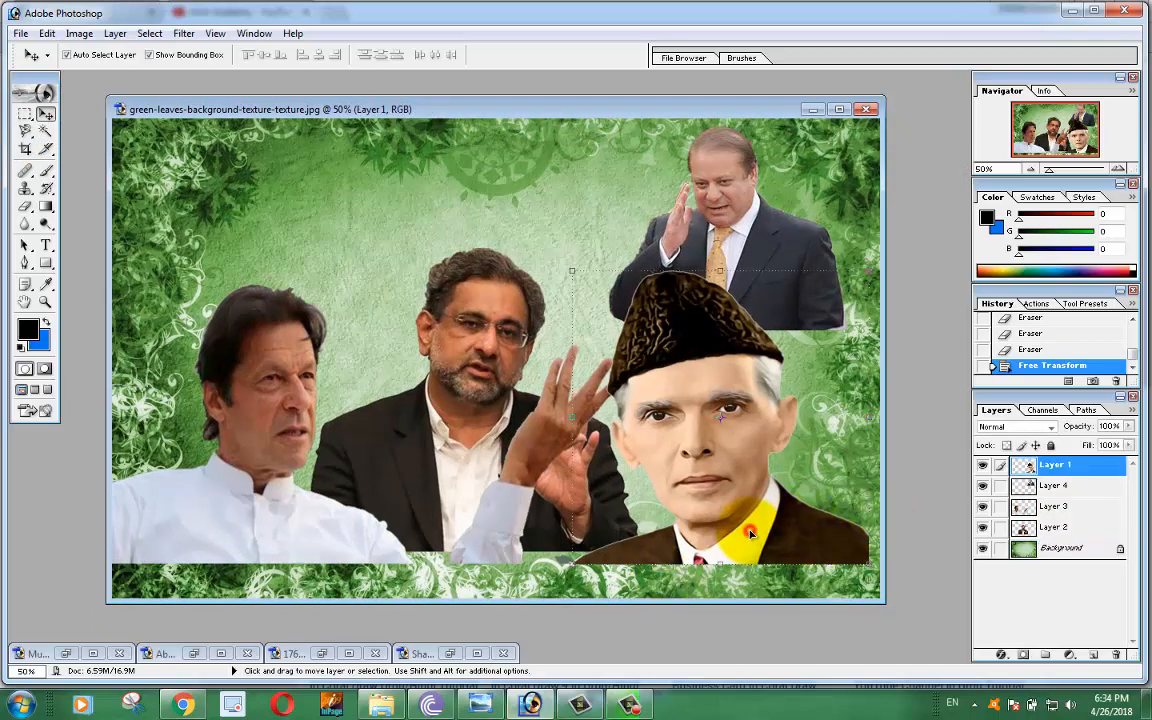
pyautogui.click(494, 498)
pyautogui.click(278, 519)
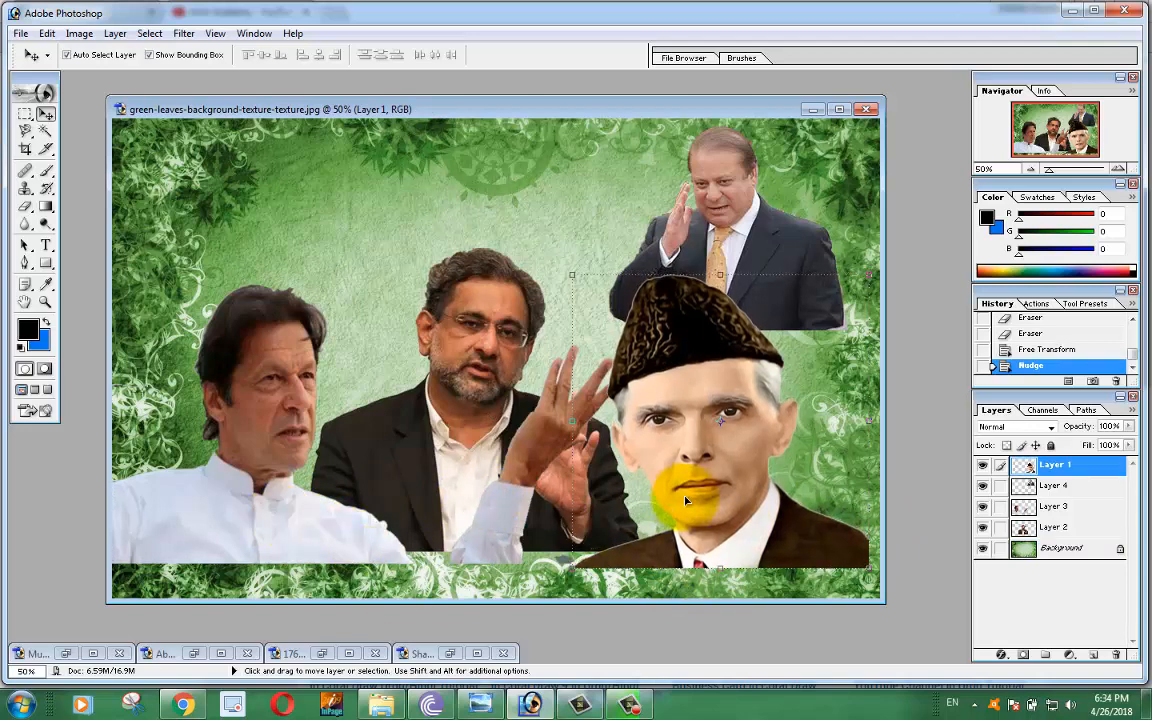
pyautogui.hotkey('shift', 'Down')
pyautogui.hotkey('shift', 'Down')
pyautogui.hotkey('shift', 'Down')
pyautogui.hotkey('shift', 'Down')
pyautogui.moveTo(713, 524)
pyautogui.mouseDown()
pyautogui.moveTo(713, 541)
pyautogui.moveTo(723, 535)
pyautogui.mouseUp()
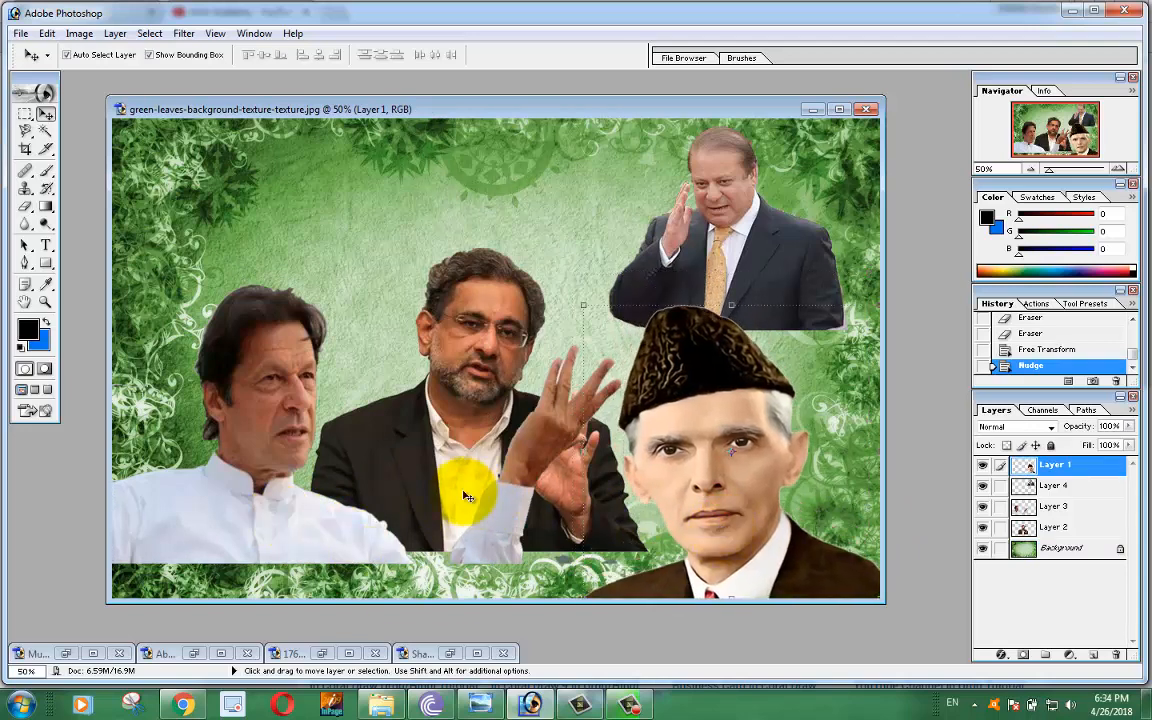
pyautogui.moveTo(352, 528); pyautogui.dragTo(327, 561)
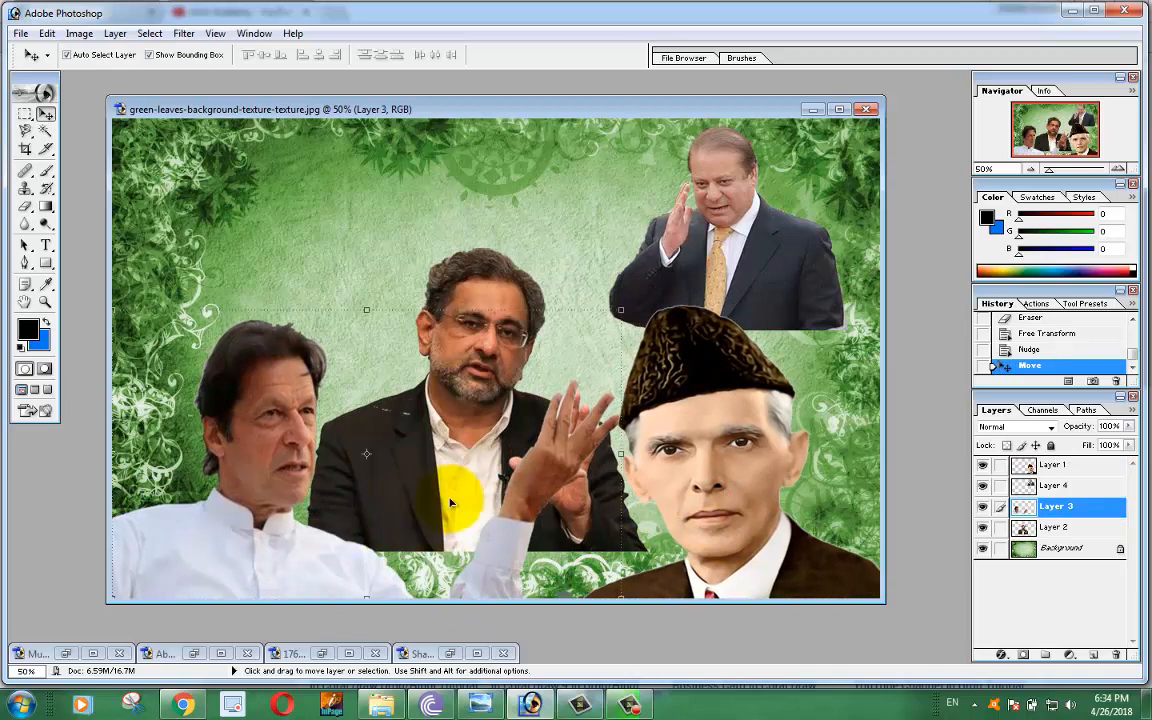
pyautogui.moveTo(486, 330); pyautogui.dragTo(483, 381)
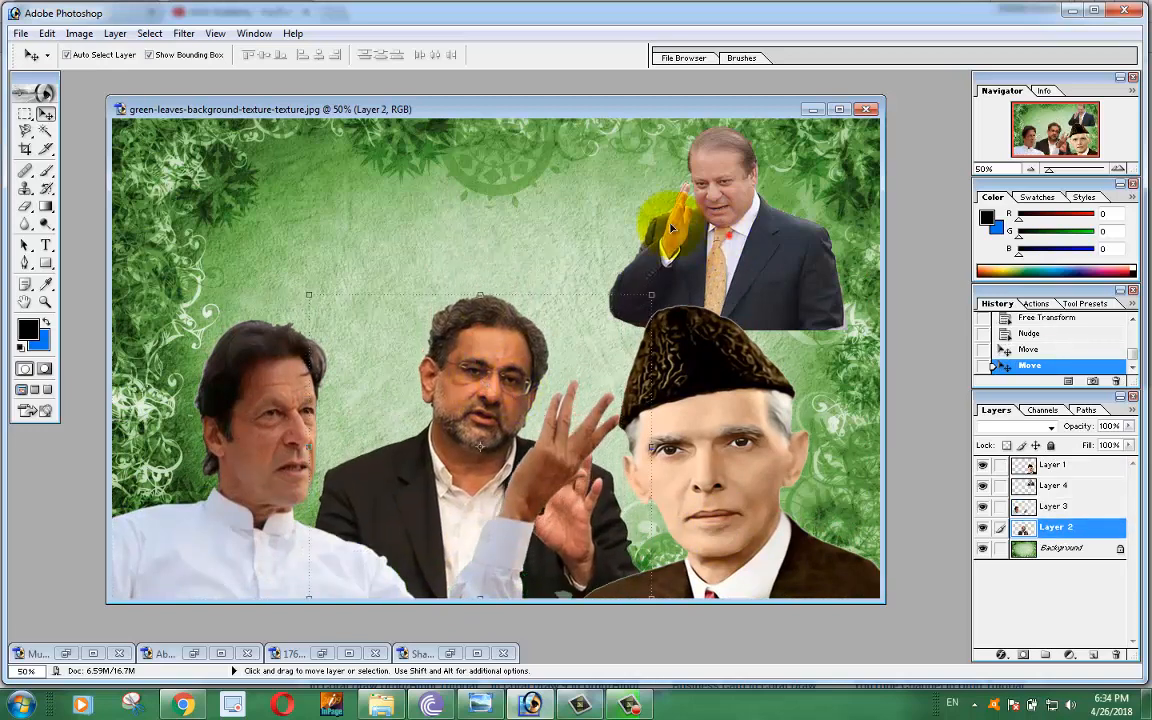
# - Lower the saluting man on Layer 4 behind the cap and scale him to about 130%, filling the picture's upper-right area
pyautogui.moveTo(727, 232); pyautogui.dragTo(708, 250)
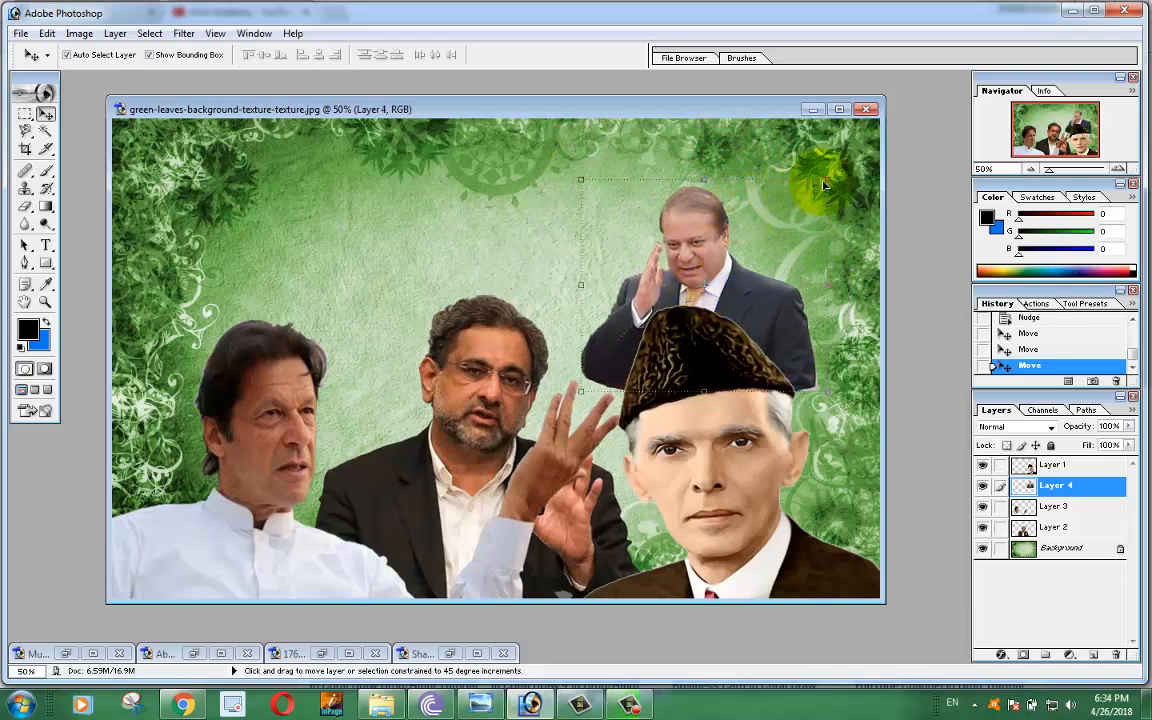
pyautogui.hotkey('ctrl', 't')
pyautogui.moveTo(821, 180); pyautogui.dragTo(902, 107)
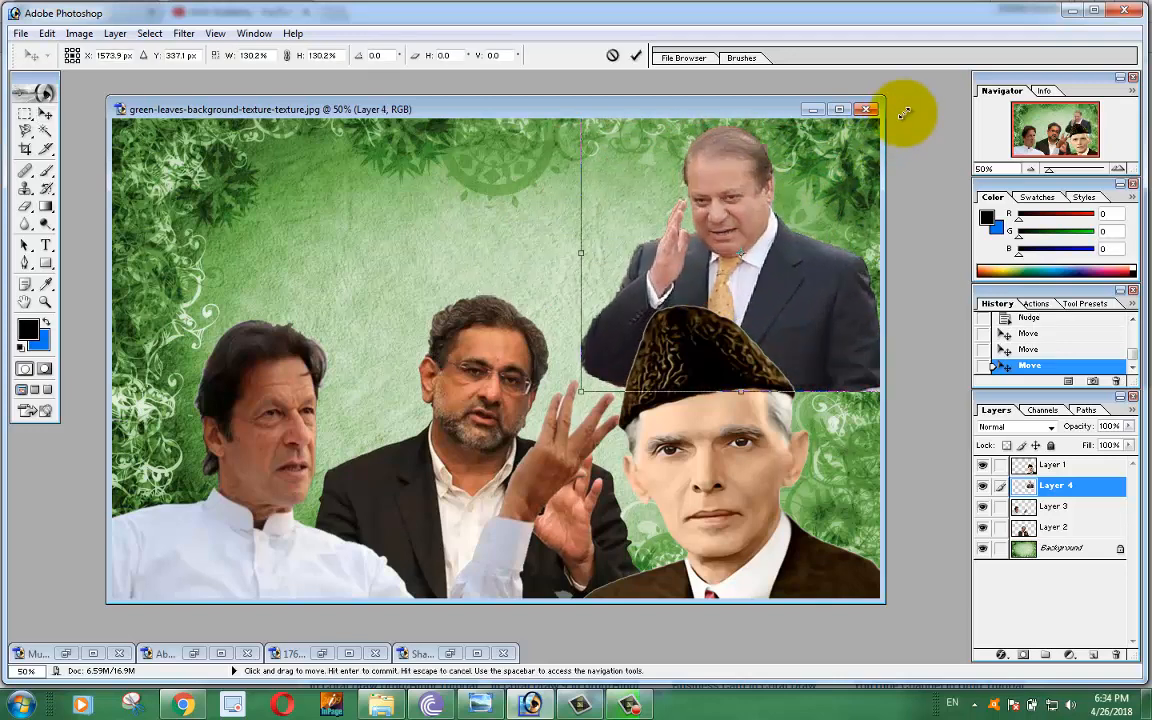
pyautogui.doubleClick(633, 185)
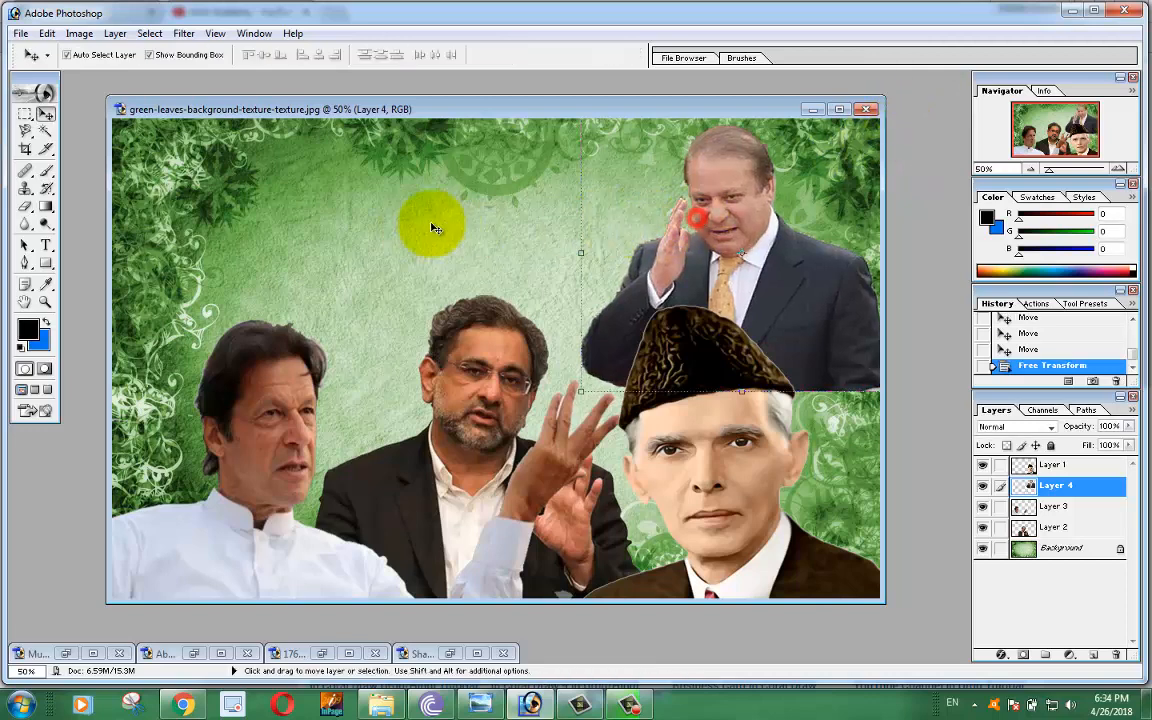
pyautogui.click(432, 224)
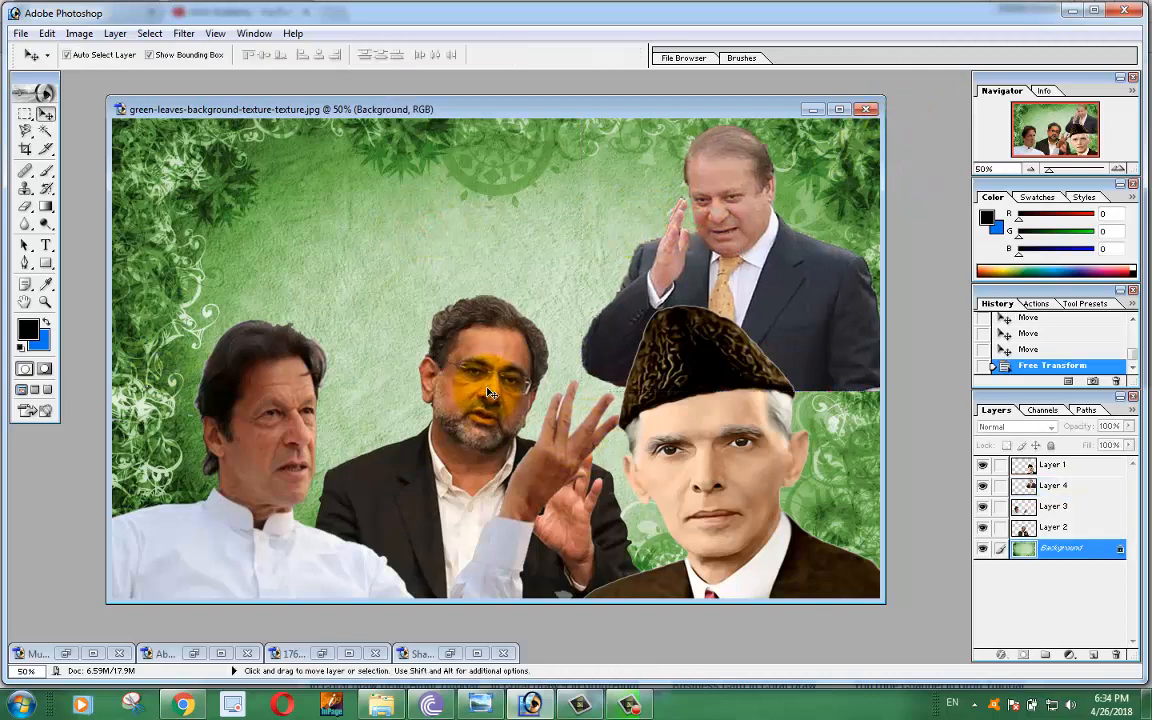
pyautogui.moveTo(490, 393); pyautogui.dragTo(444, 358)
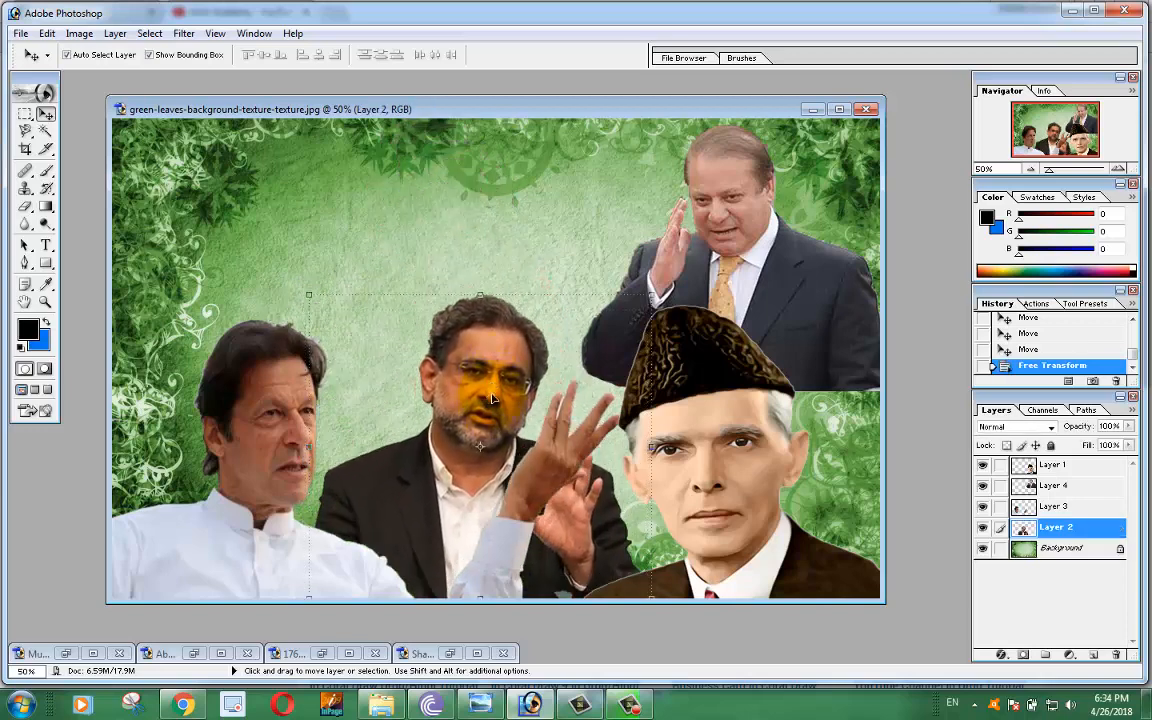
pyautogui.click(270, 172)
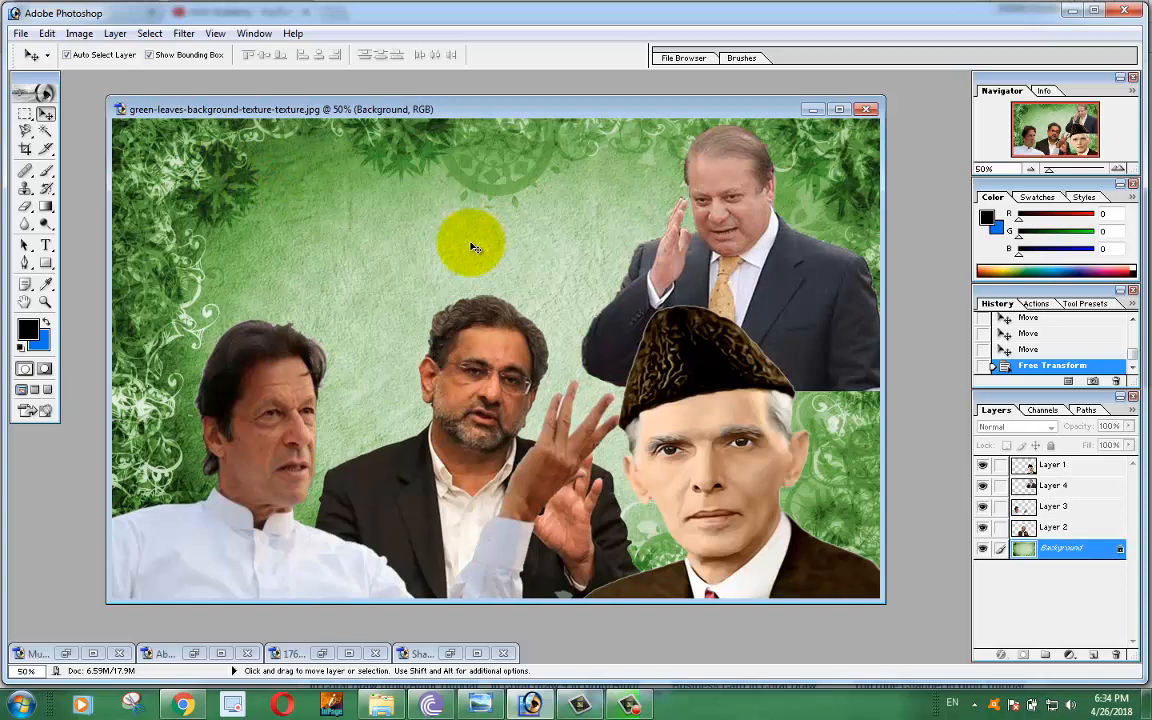